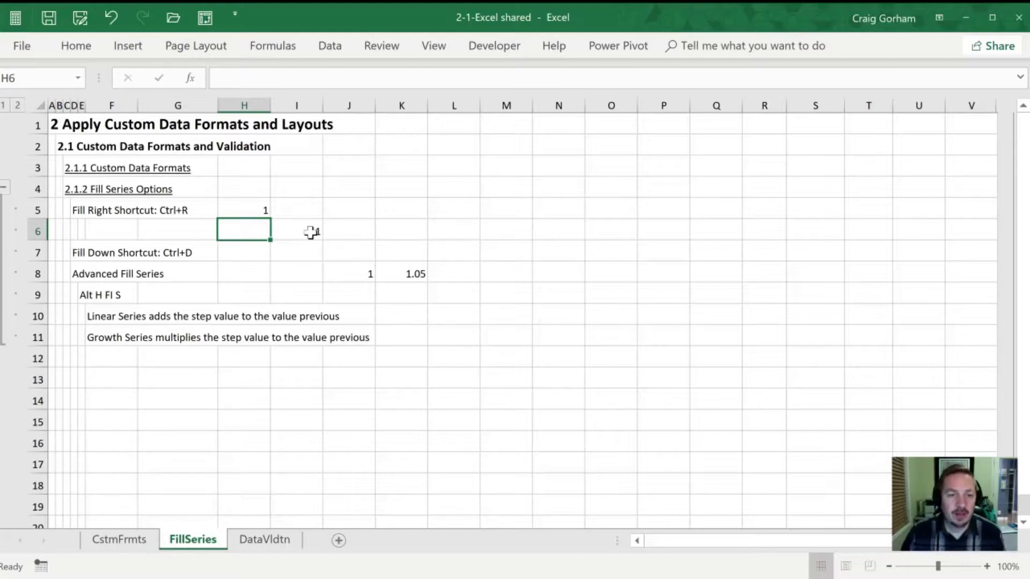
Select H5 through R5 and fill right so H5's 1 repeats across the range.
key(Up)
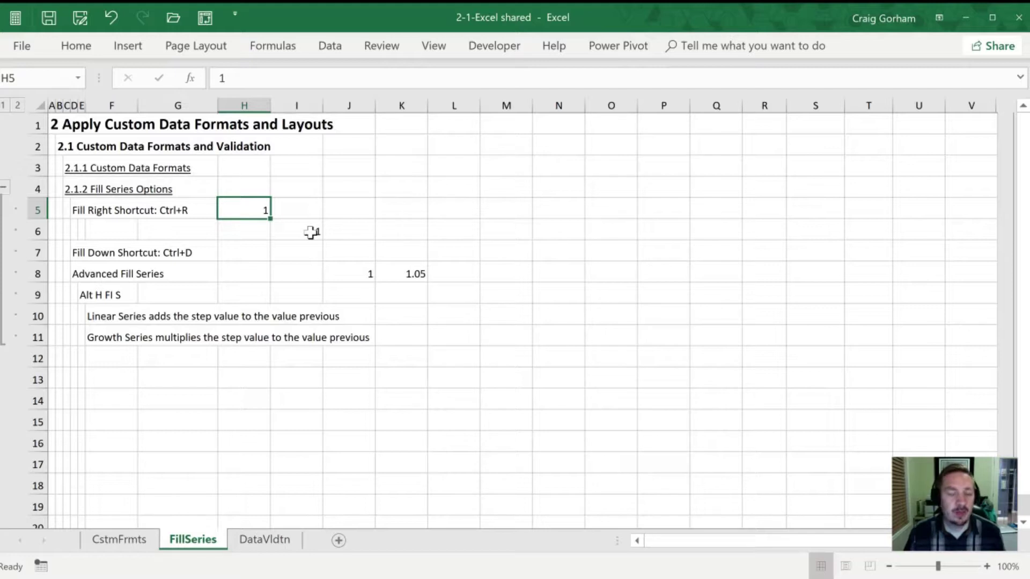
key(shift+Right)
key(shift+Right)
key(shift+Right)
key(shift+Right)
key(shift+Right)
key(shift+Right)
key(shift+Right)
key(shift+Right)
key(shift+Right)
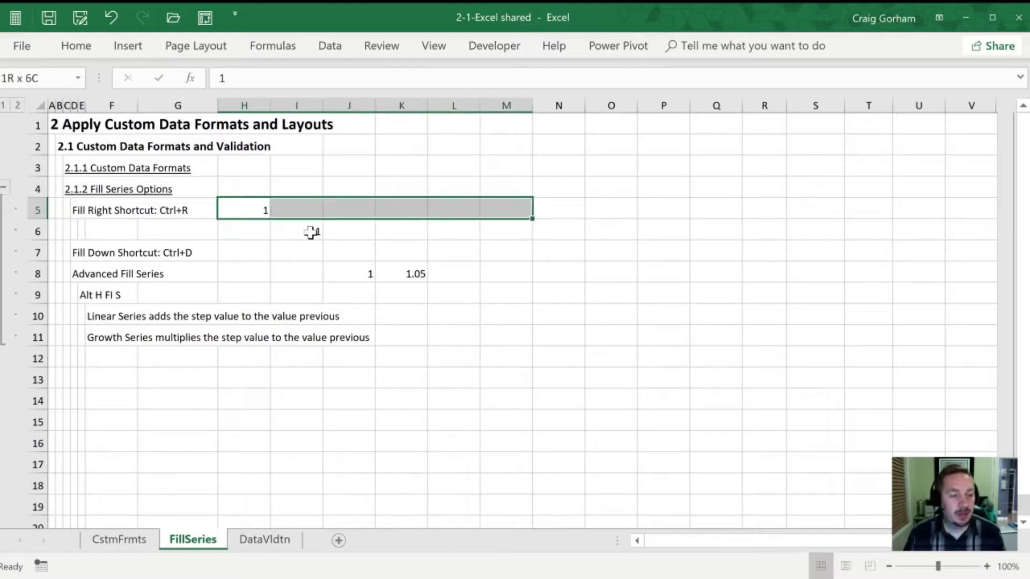
key(shift+Right)
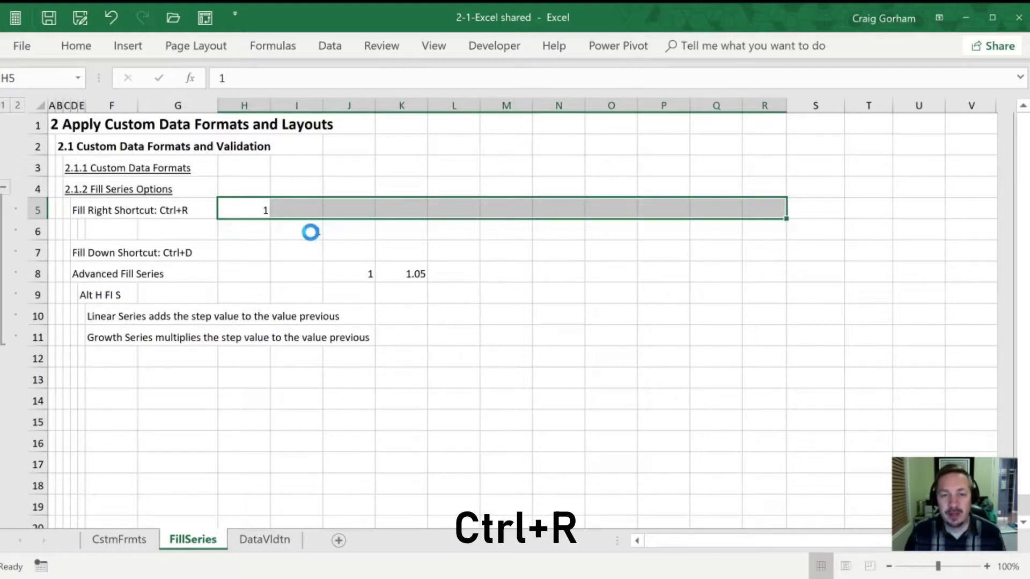
key(ctrl+r)
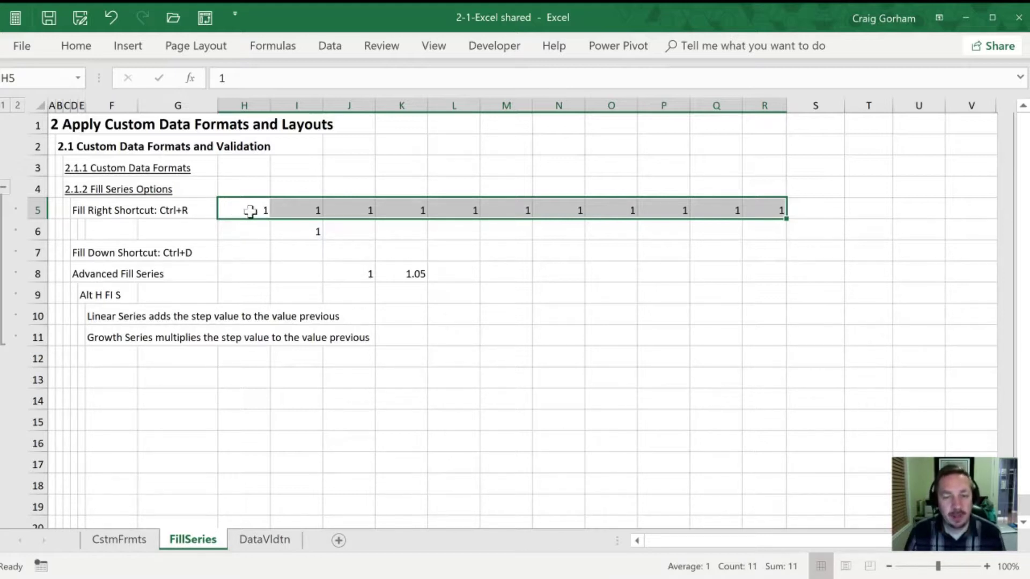
key(ctrl+r)
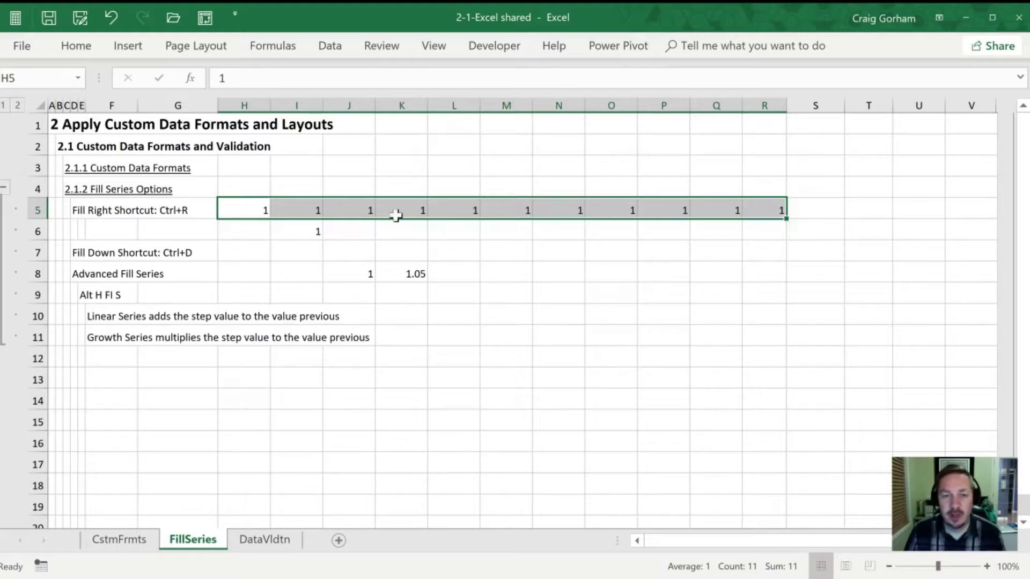
click(246, 211)
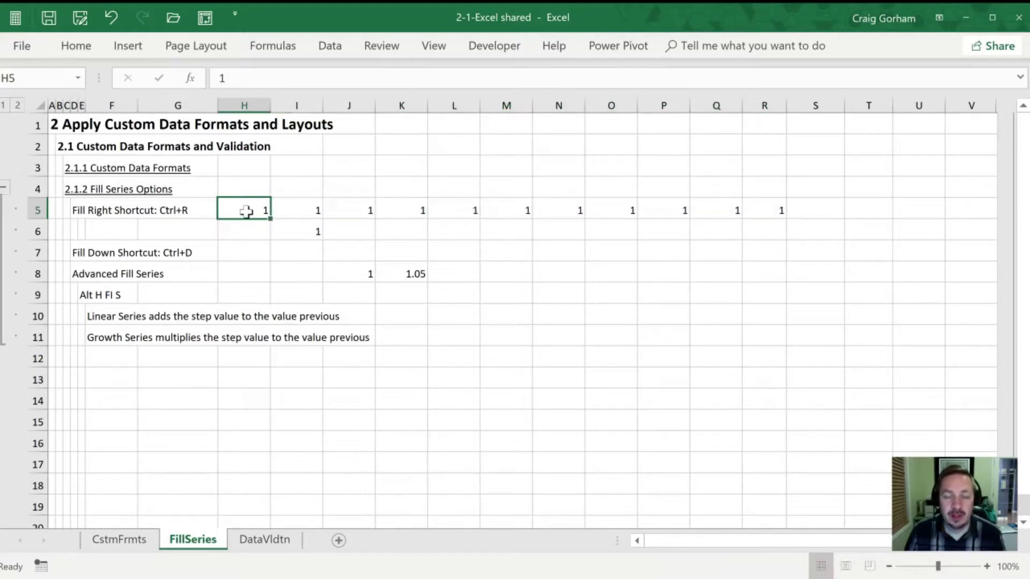
key(shift+Down)
key(shift+Down)
key(shift+Down)
key(shift+Down)
key(shift+Down)
key(shift+Down)
key(shift+Down)
key(shift+Down)
key(shift+Down)
key(shift+Down)
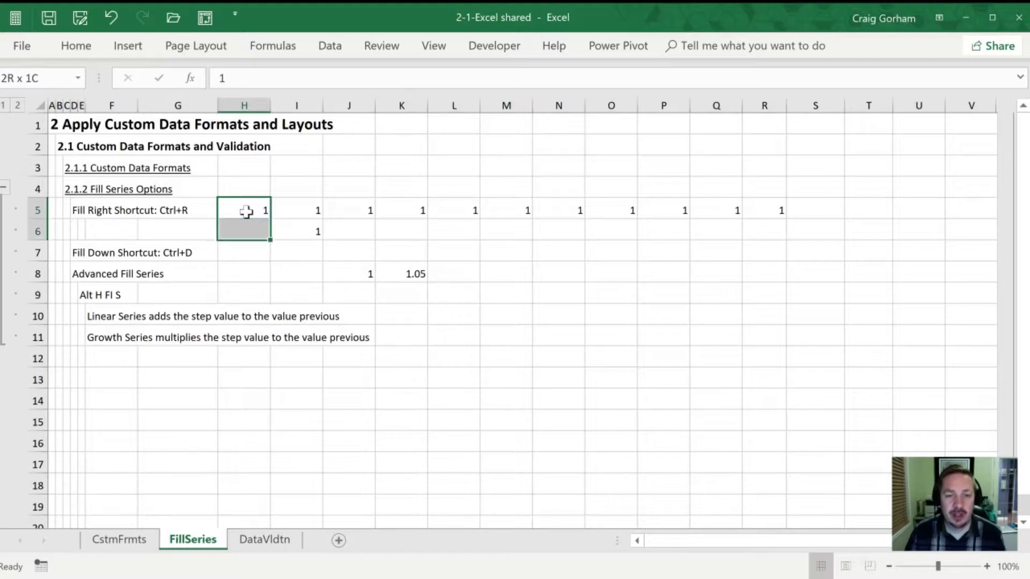
key(shift+Down)
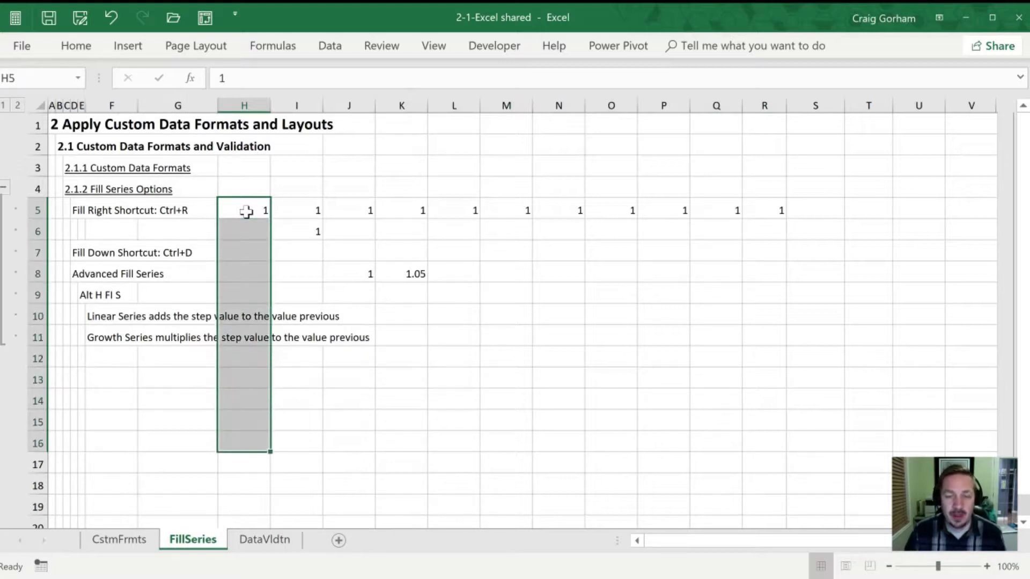
key(ctrl+d)
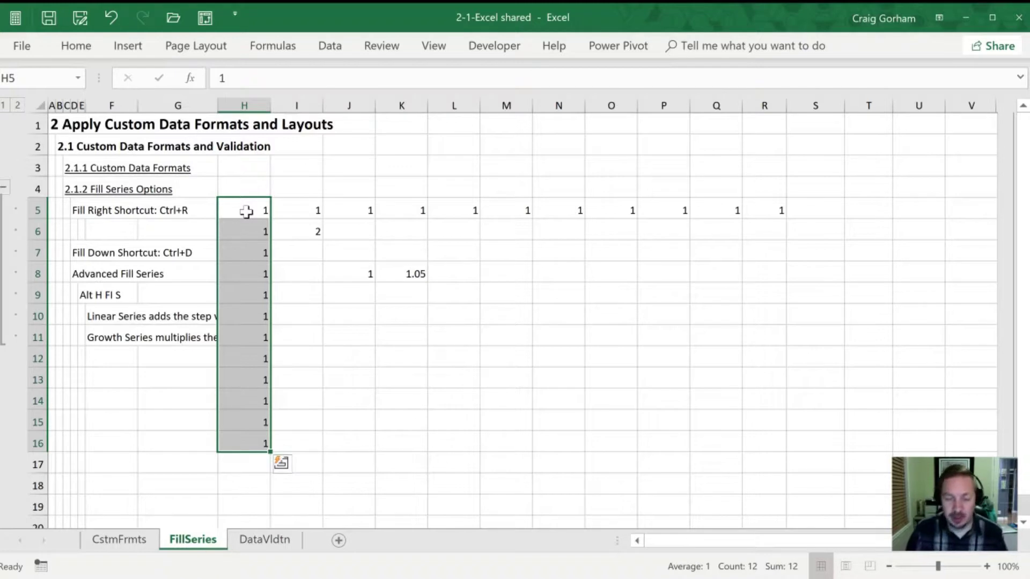
key(ctrl+z)
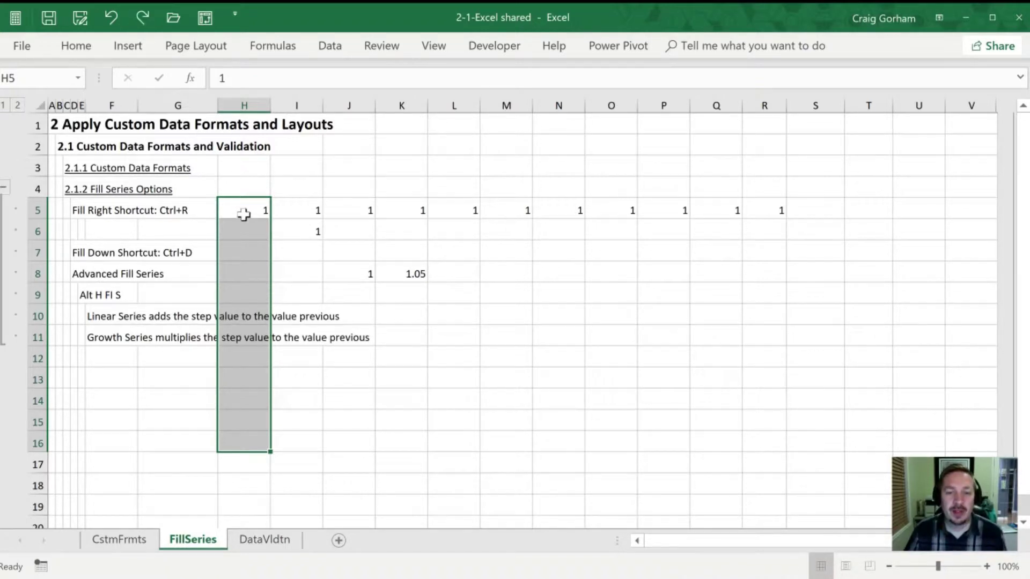
Inspect the =H6+1 formula in I6 without changing it.
click(239, 211)
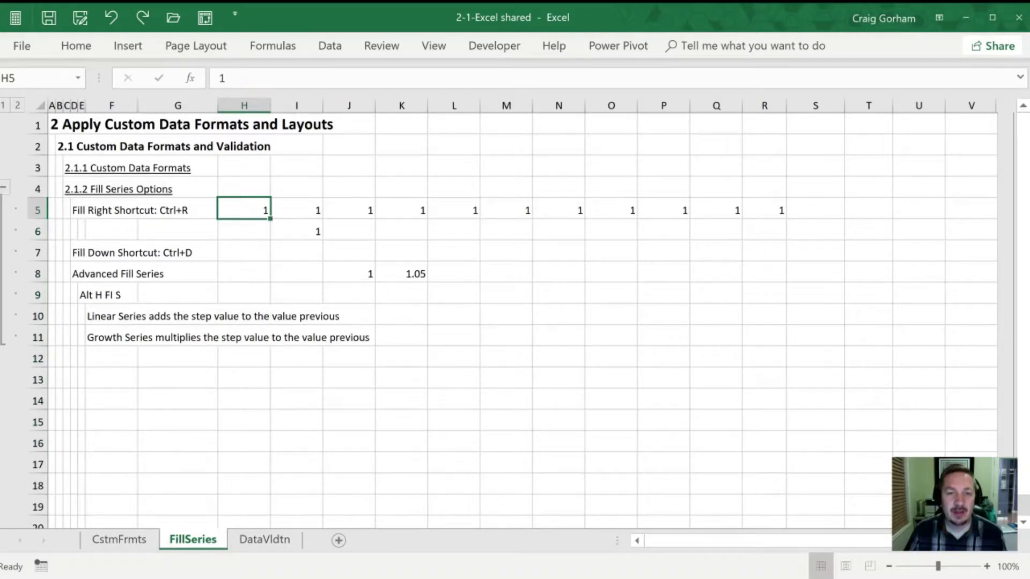
click(306, 227)
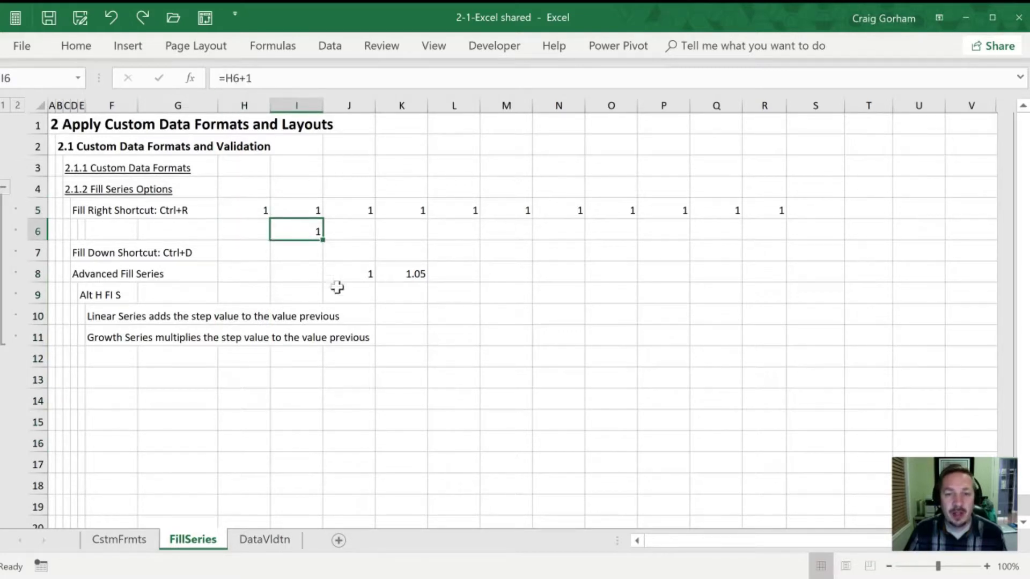
double_click(294, 236)
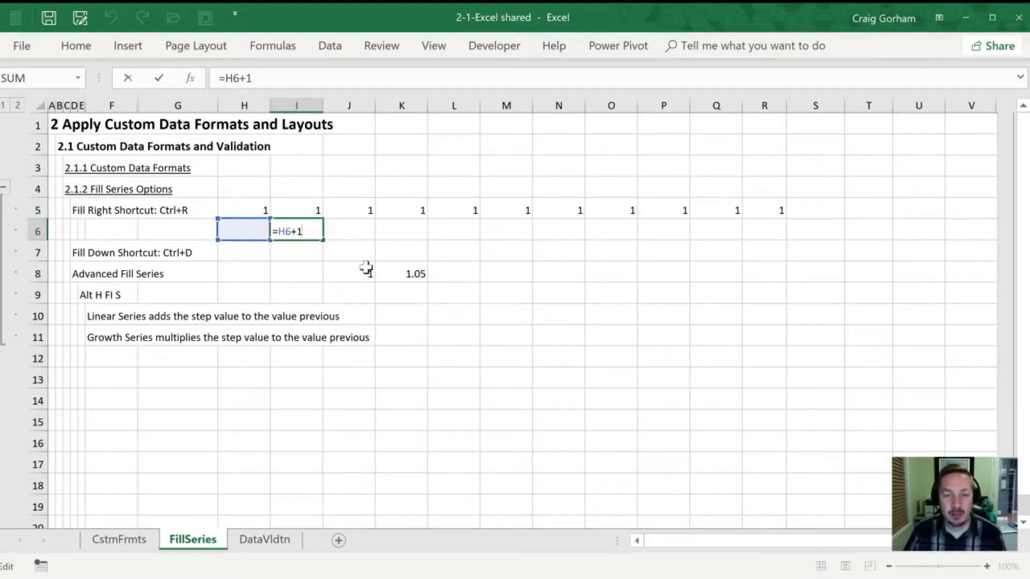
key(Escape)
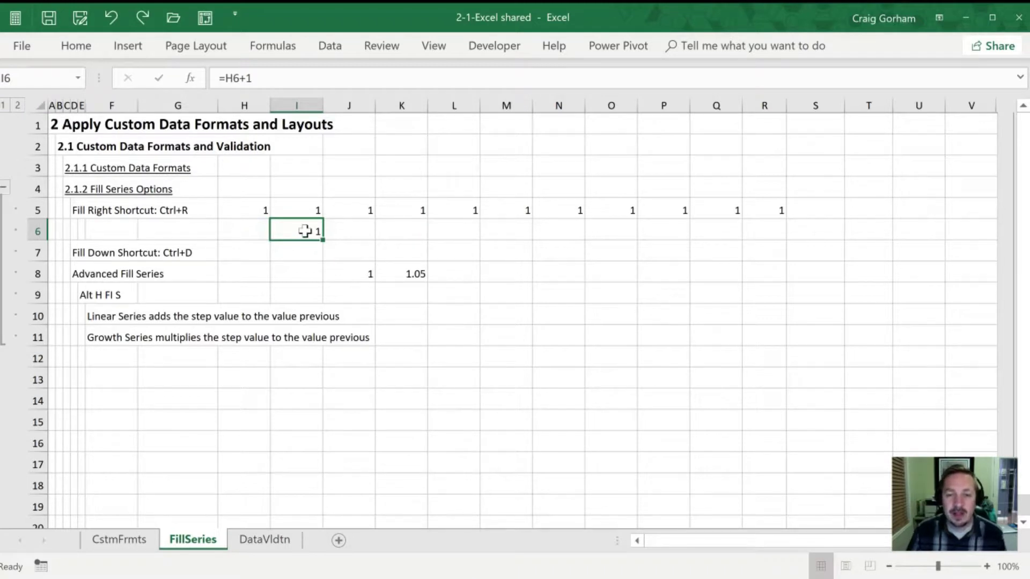
Fill the I6 formula right across I6:R6 so row 6 counts 1 to 10.
click(352, 232)
key(Right)
key(Left)
key(Left)
key(shift+Right)
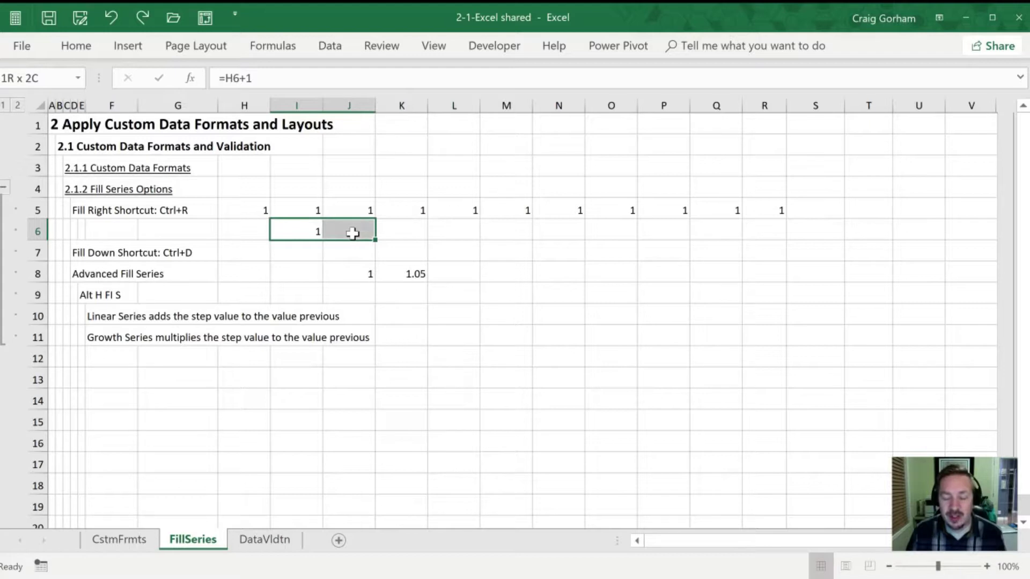
key(shift+Right)
key(shift+Right)
key(shift+Right)
key(shift+Right)
key(shift+Right)
key(shift+Right)
key(shift+Right)
key(shift+Right)
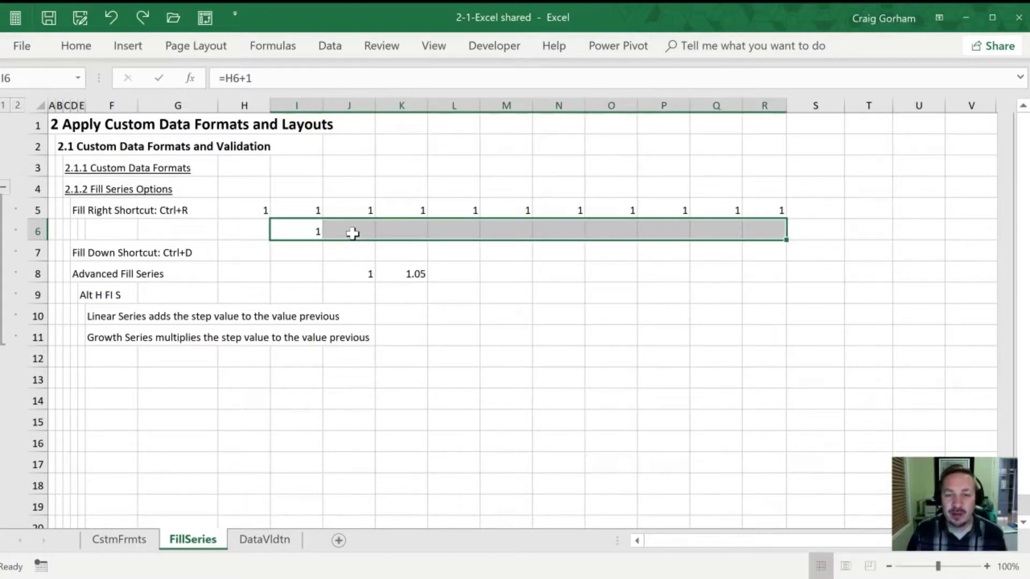
key(ctrl+r)
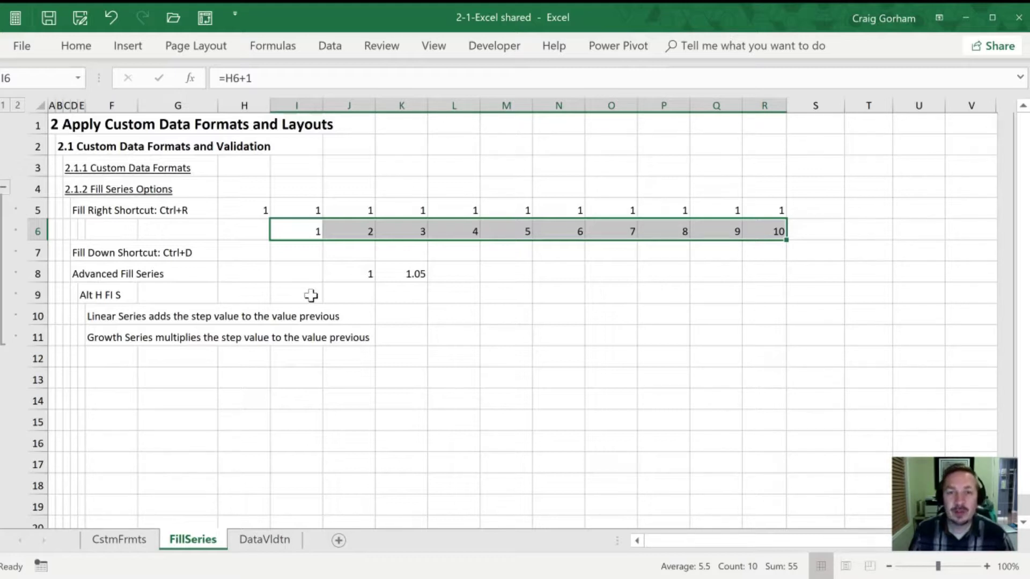
click(395, 249)
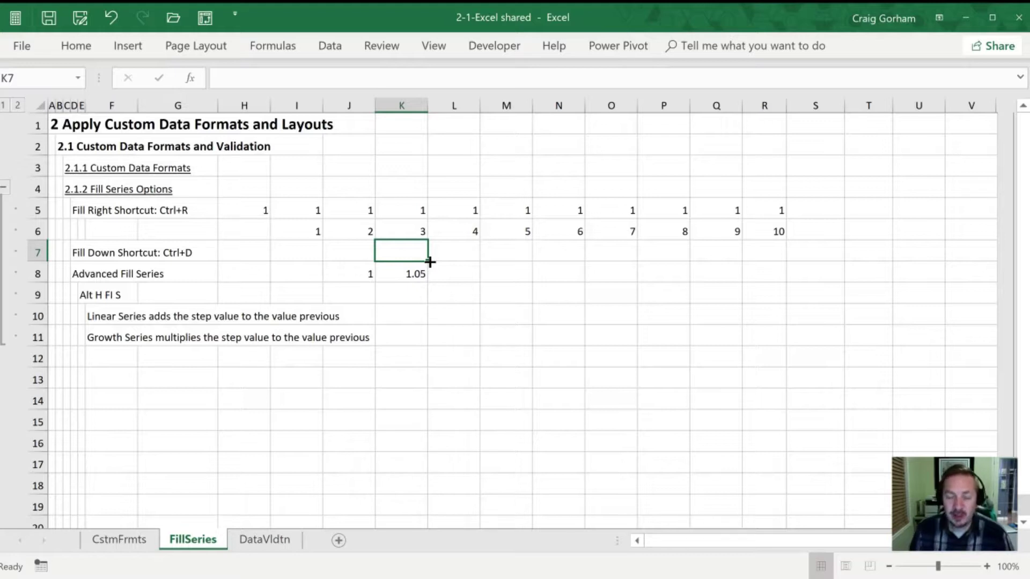
Re-extend the I6 formula along row 6 and check the copies in J6, K6 and L6.
click(300, 232)
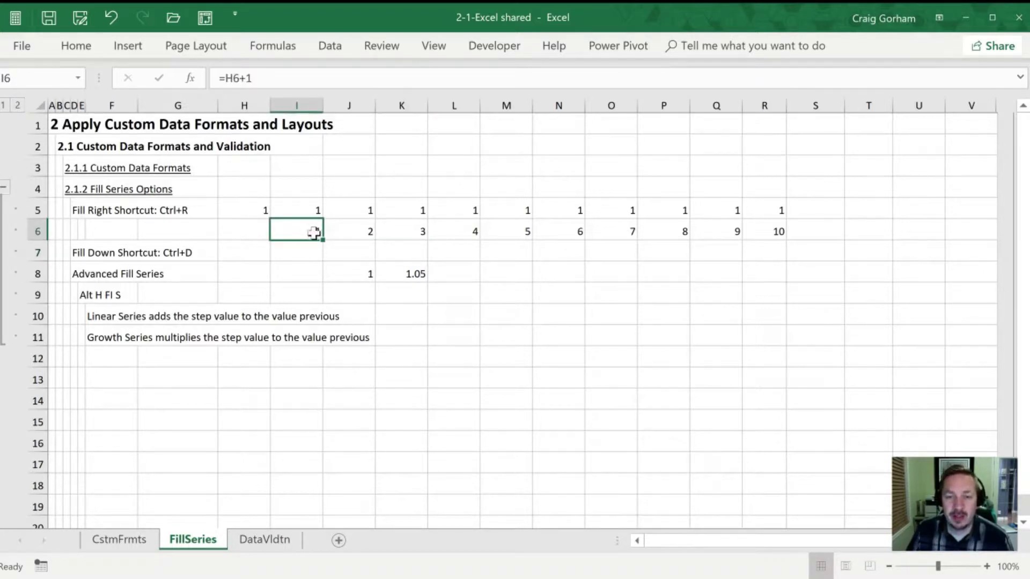
drag(322, 238, 784, 236)
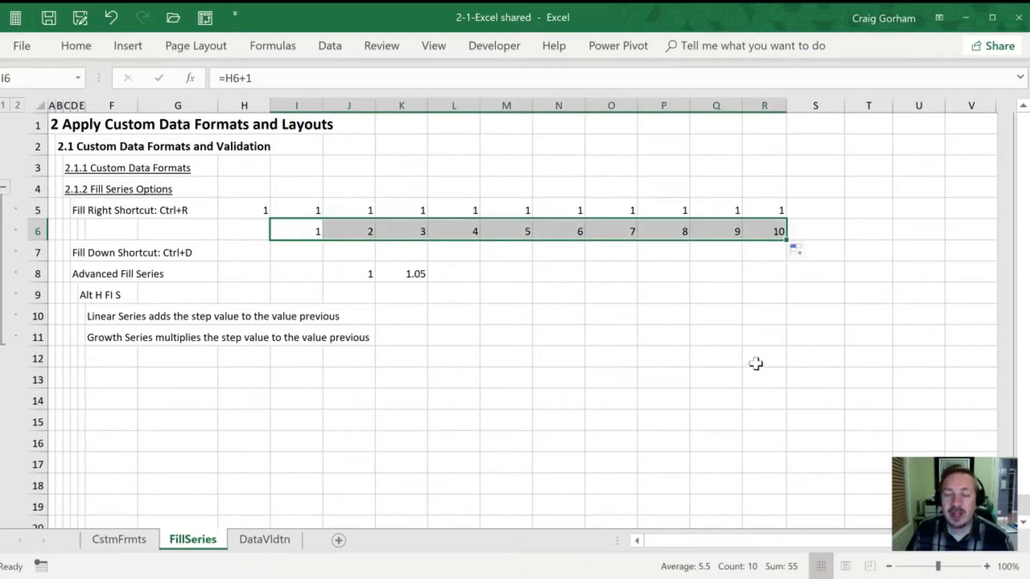
click(294, 232)
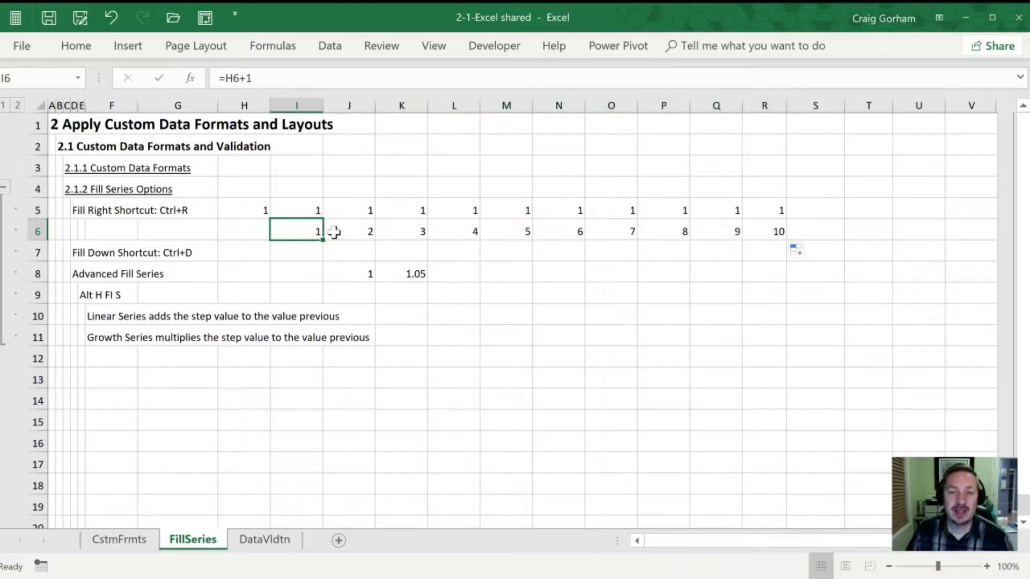
click(352, 231)
click(404, 231)
click(449, 231)
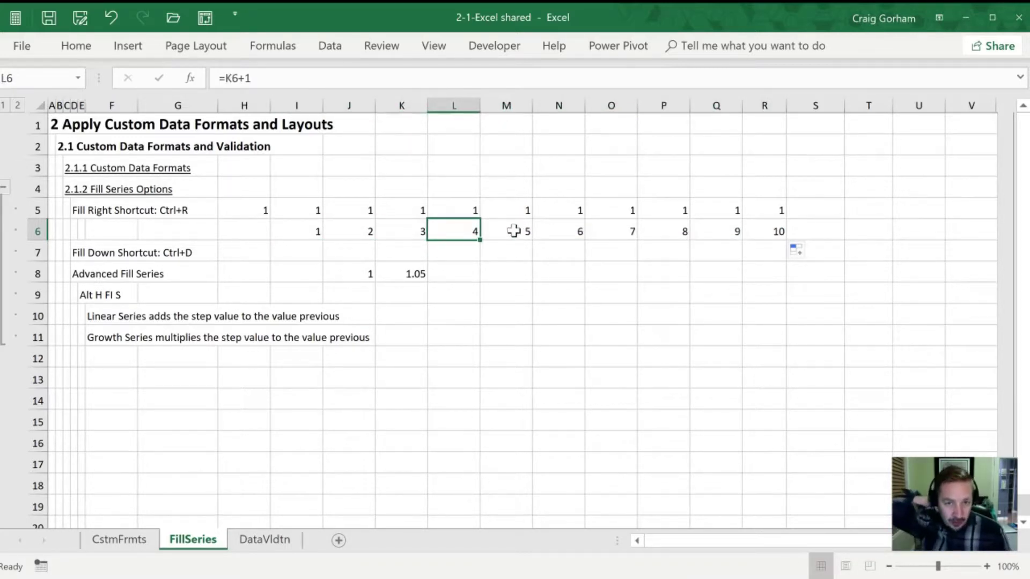
Clear the 1s from I5:R5, drag H5's 1 out to O5, then clear I5:O5.
click(295, 203)
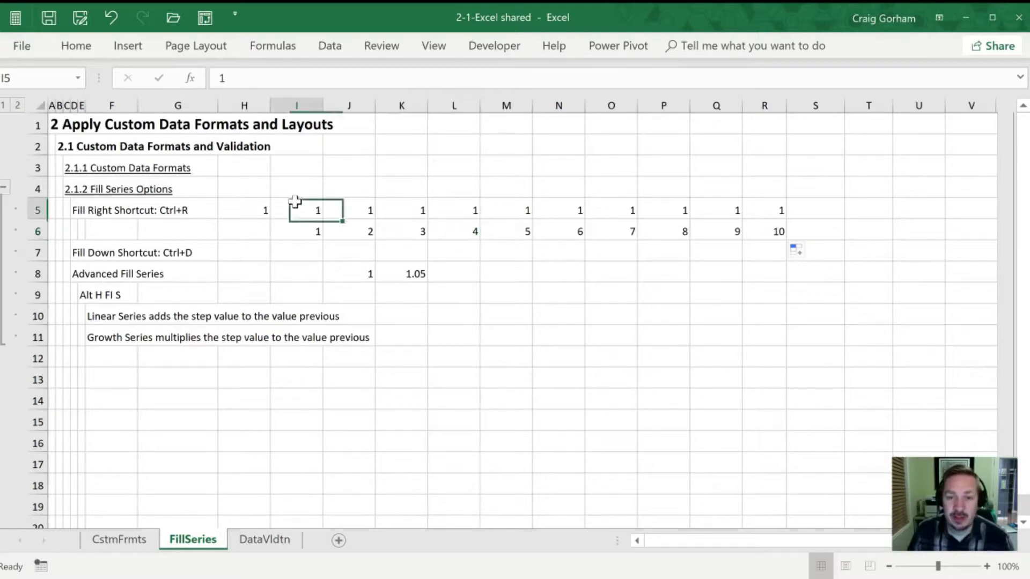
key(ctrl+shift+Right)
key(Delete)
click(247, 211)
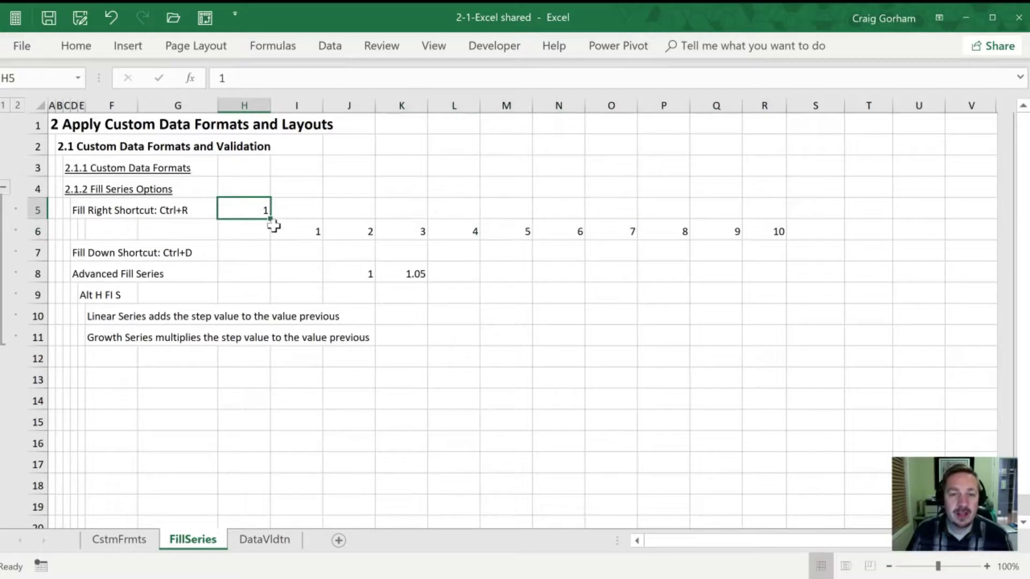
drag(270, 219, 637, 214)
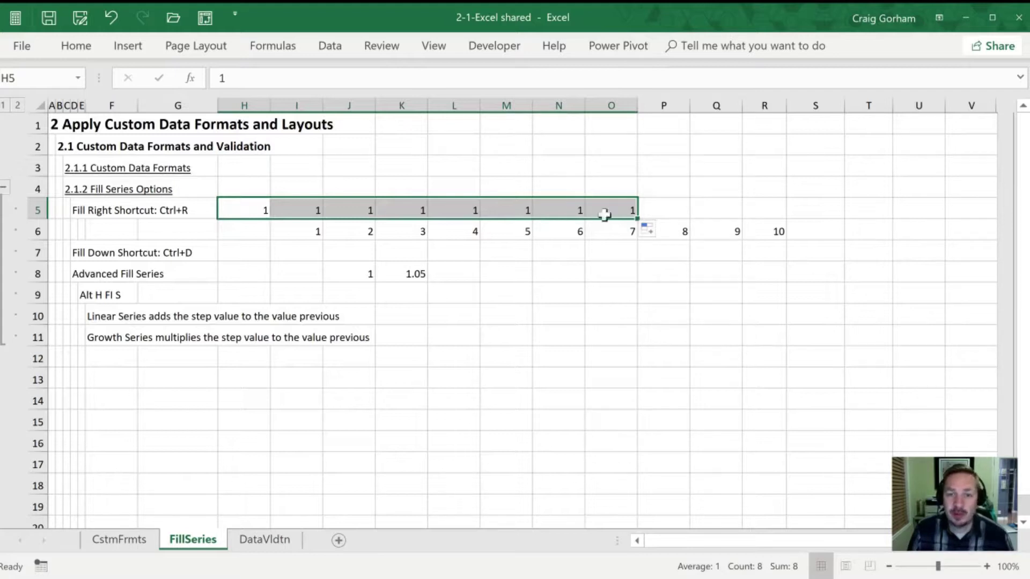
drag(294, 209, 628, 213)
key(Delete)
Enter 2 in I5 and drag the 1, 2 pattern from H5:I5 along row 5.
click(306, 209)
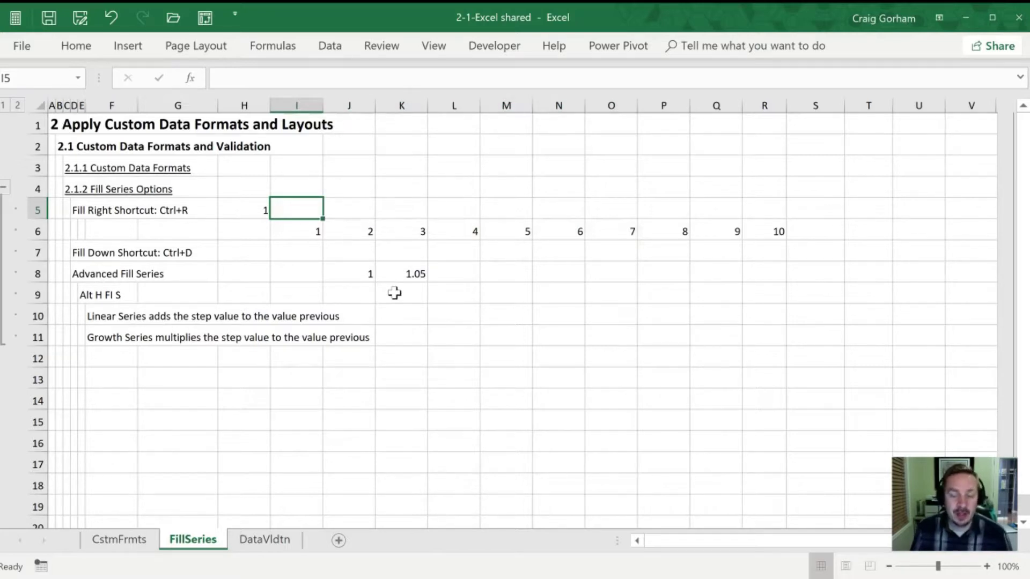
text(2)
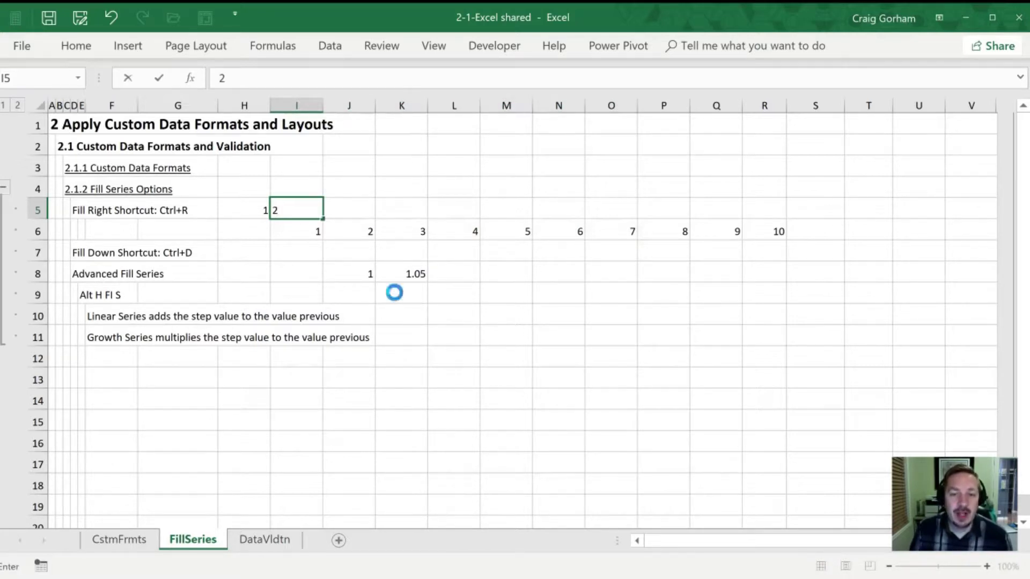
key(Return)
key(Up)
key(shift+Left)
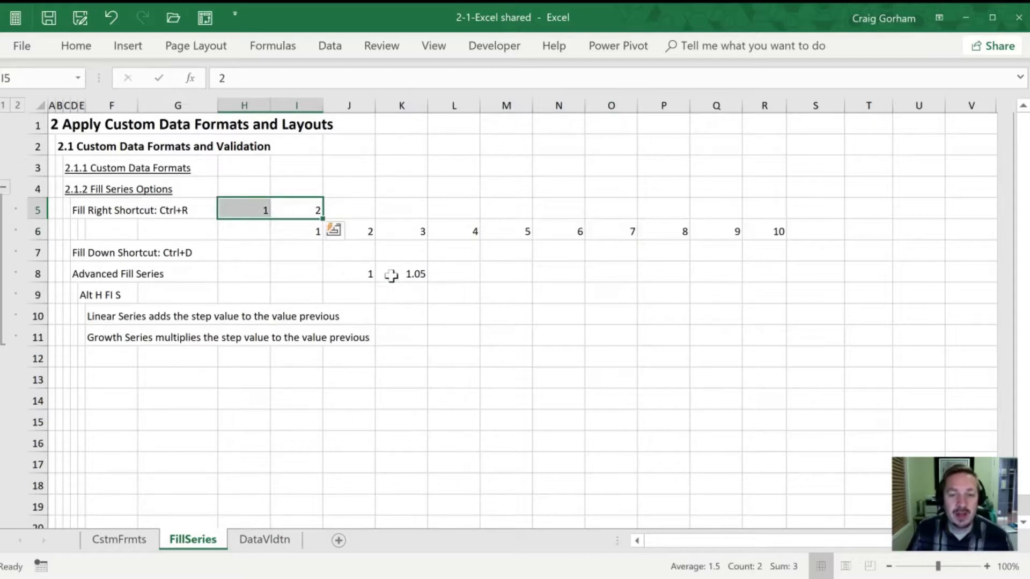
drag(322, 219, 772, 207)
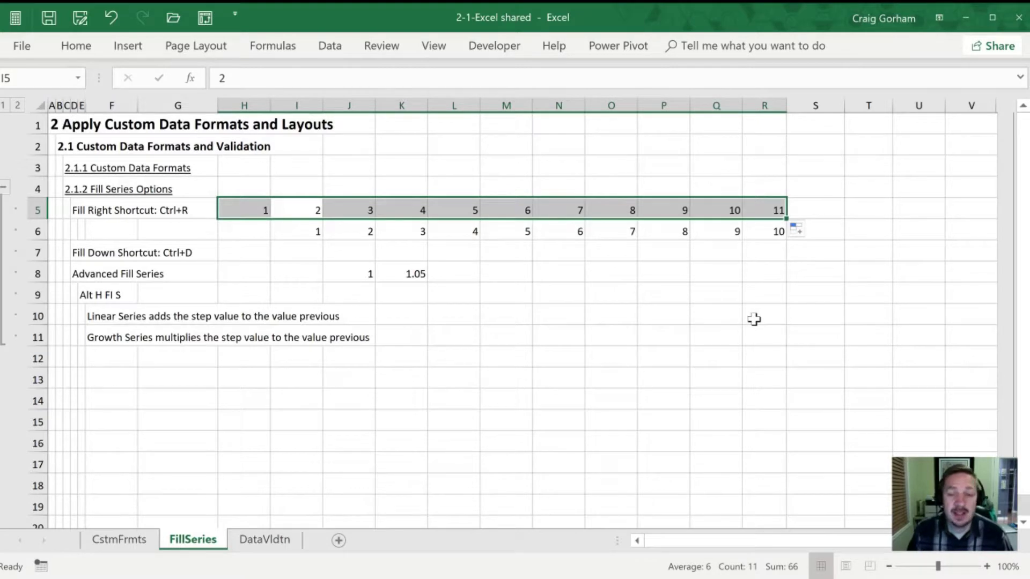
Check the filled values in J5, K5, L5 and I5.
click(356, 209)
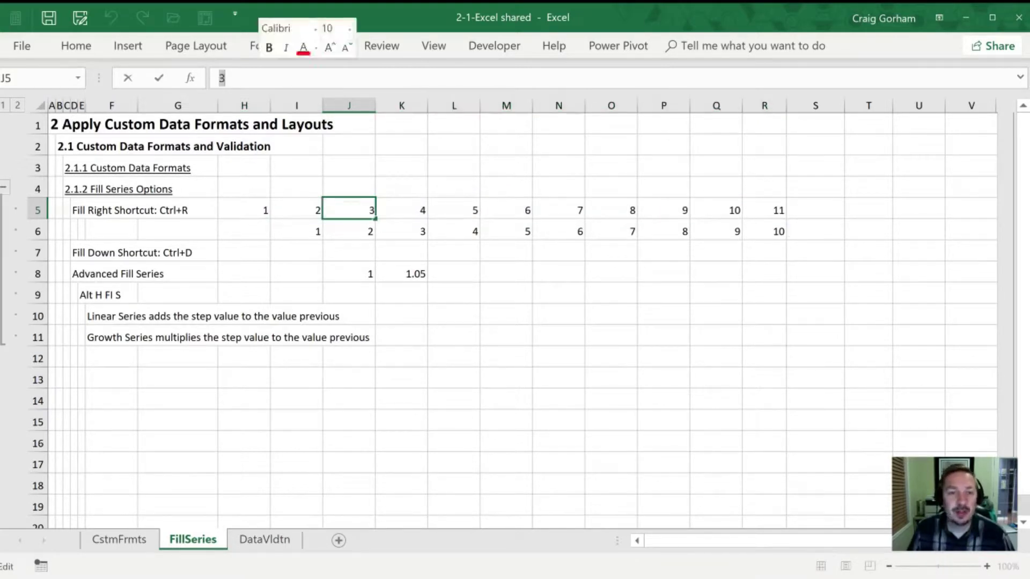
click(402, 212)
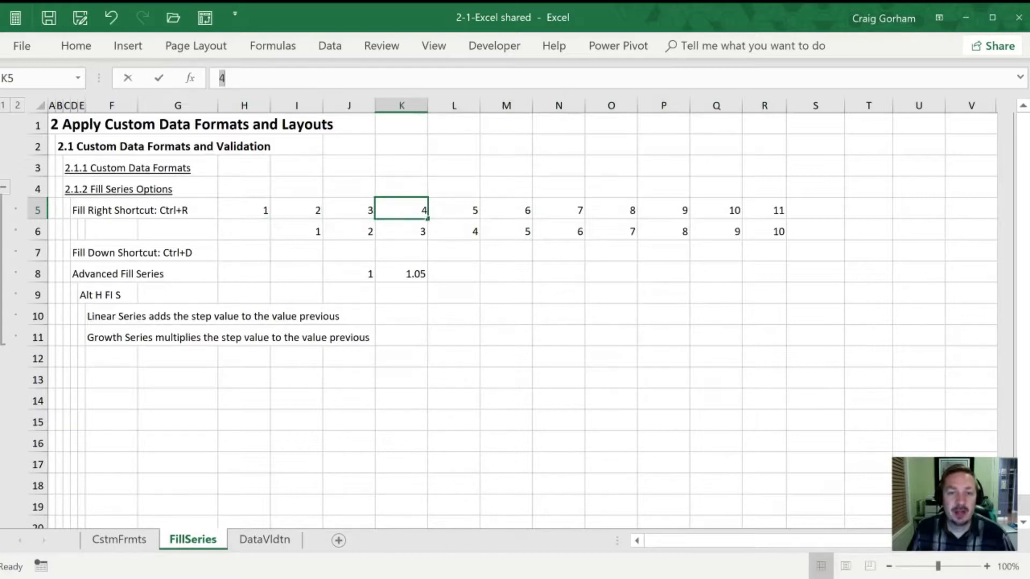
double_click(222, 78)
click(456, 215)
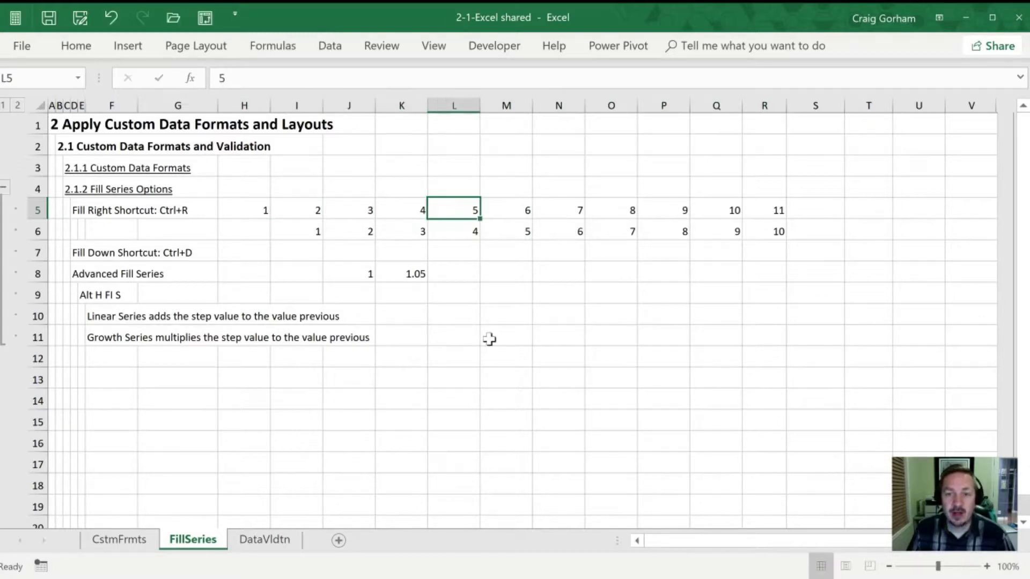
click(308, 215)
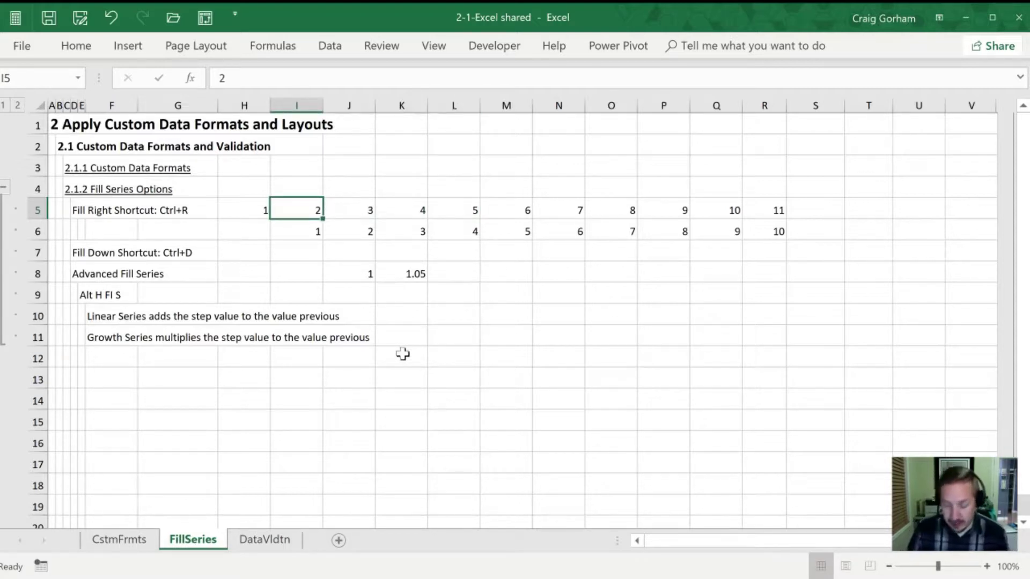
Clear row 5 after H5, put 3 in I5, fill the odd series to R5, then clear it.
key(ctrl+shift+Right)
key(Delete)
key(shift+BackSpace)
text(3)
key(Return)
drag(249, 212, 742, 216)
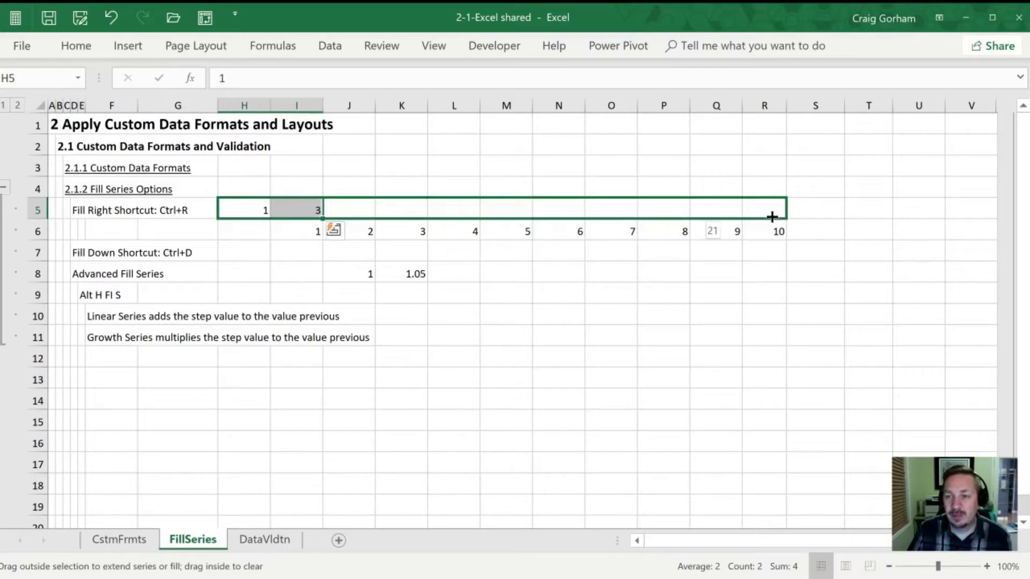
drag(772, 216, 772, 217)
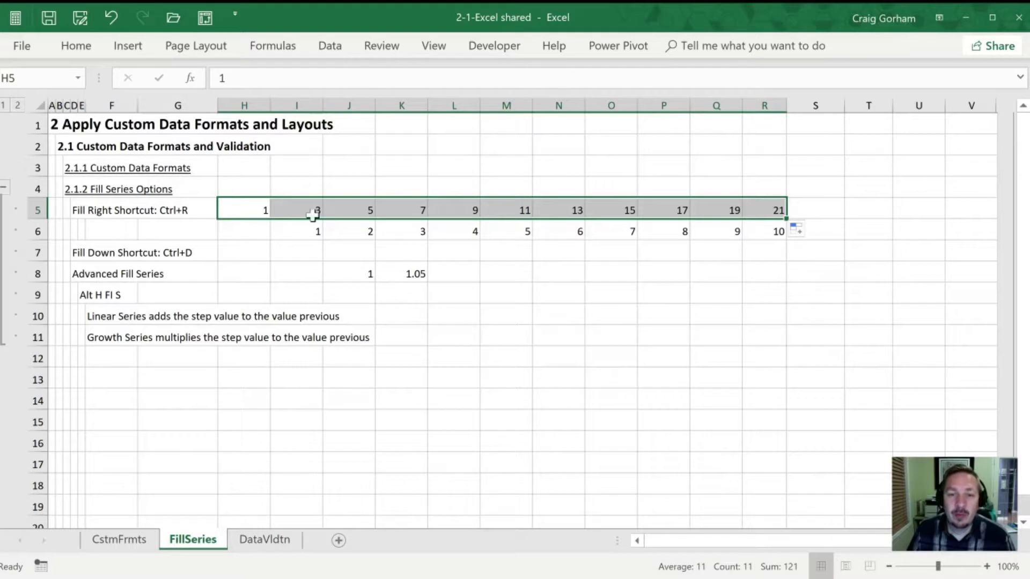
drag(303, 210, 753, 202)
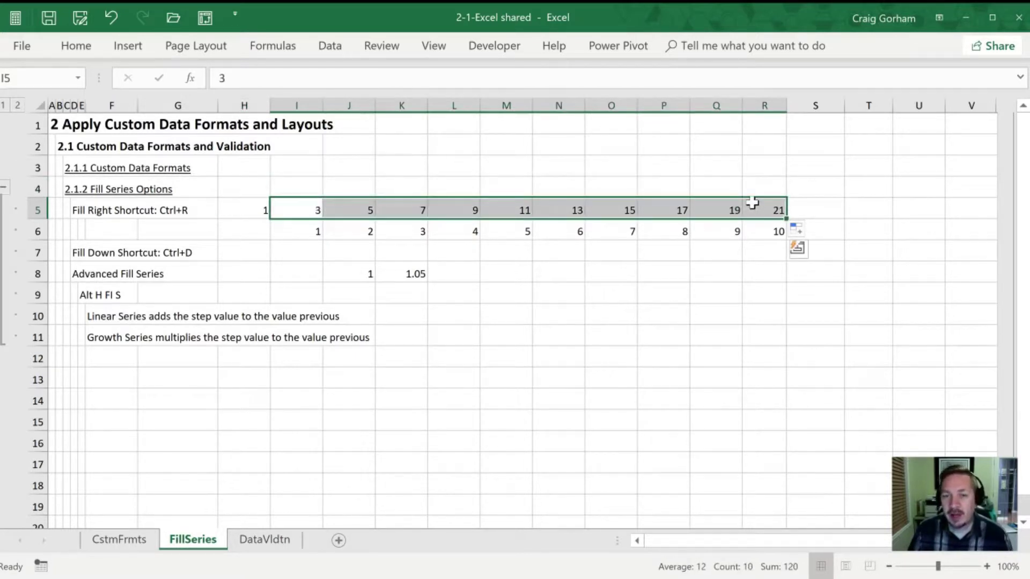
key(Delete)
Delete the 1–10 formula numbers from row 6.
key(Down)
key(ctrl+shift+Right)
key(Delete)
key(Up)
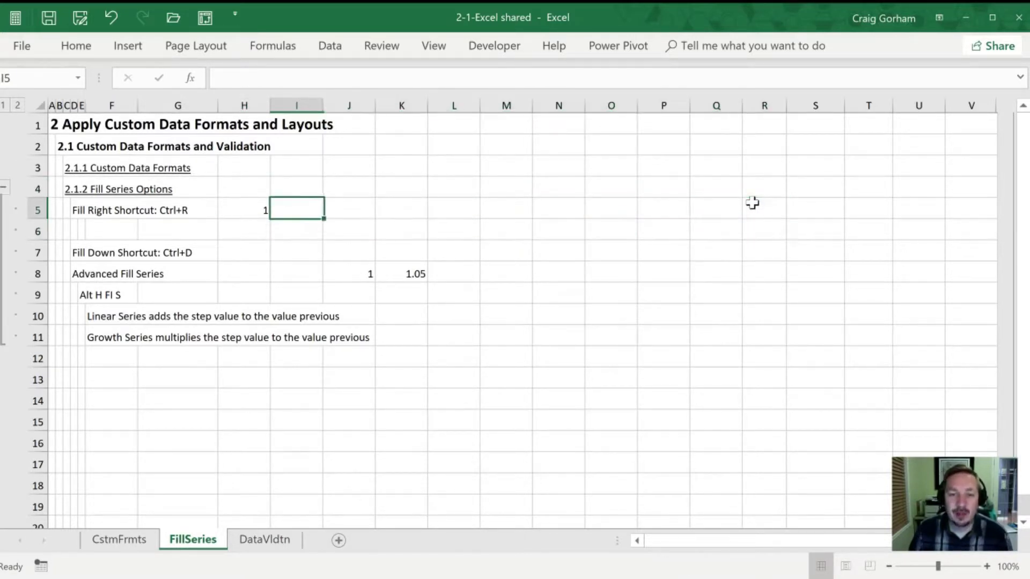
key(Left)
Enter 2 in I5 and select H5:I5 as the 1, 2 fill pattern.
key(Right)
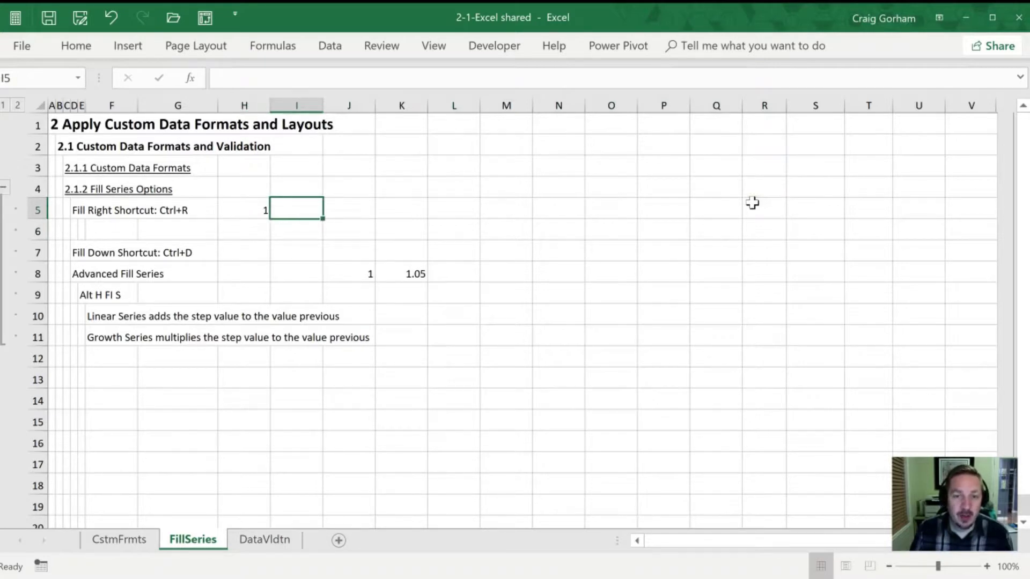
text(2)
key(Left)
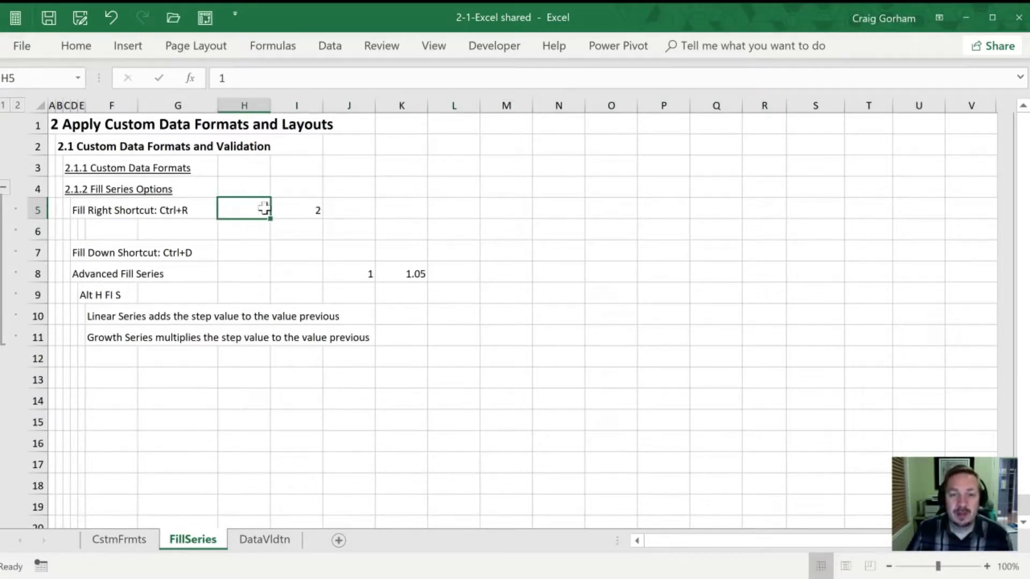
drag(263, 210, 736, 212)
click(350, 203)
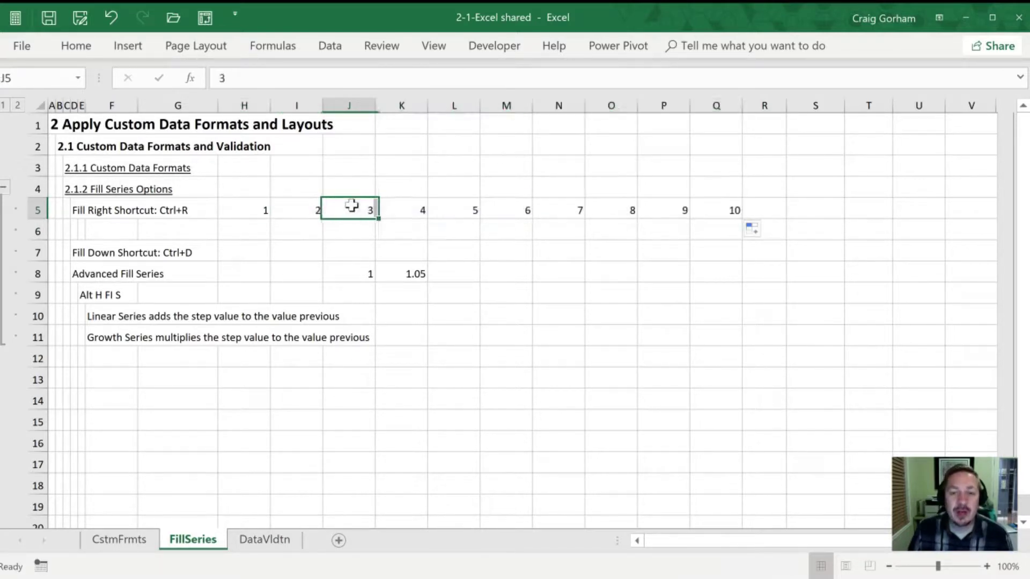
Clear J5:Q5, enter 4 in J5, and extend the 1, 2, 4 trend to Q5 (ending 14.33333).
drag(367, 203, 735, 207)
key(Delete)
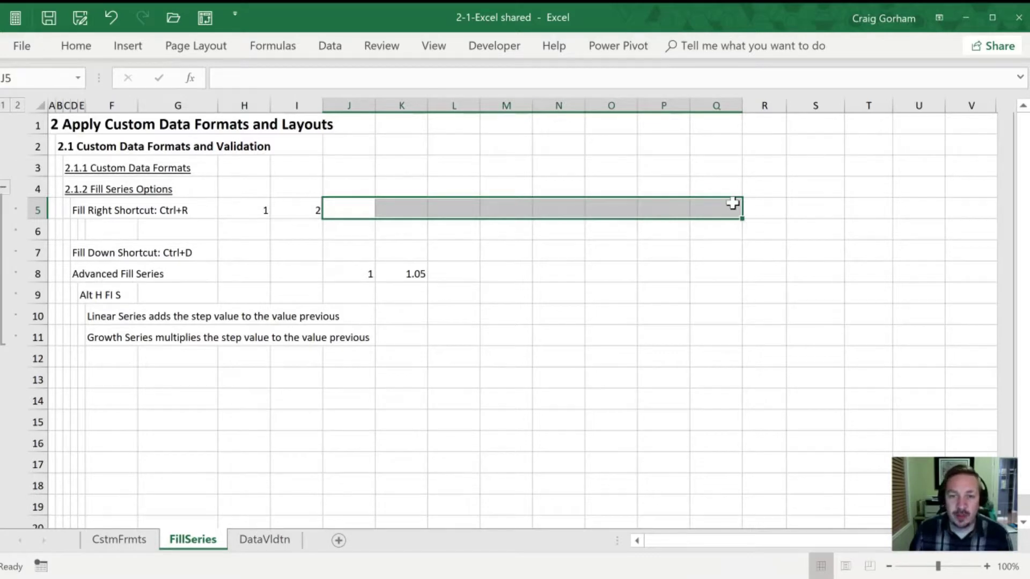
text(4)
key(Return)
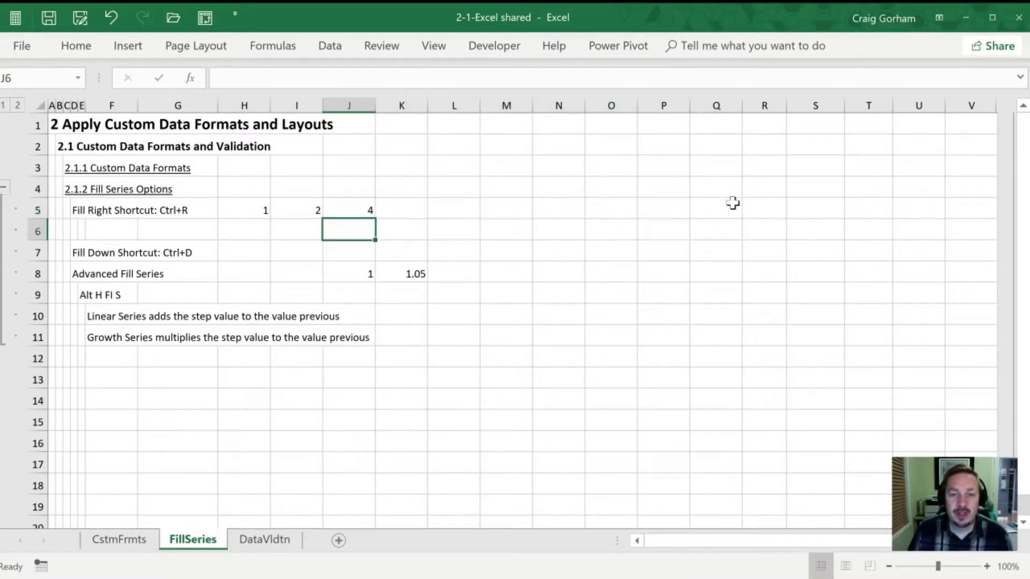
drag(262, 209, 368, 209)
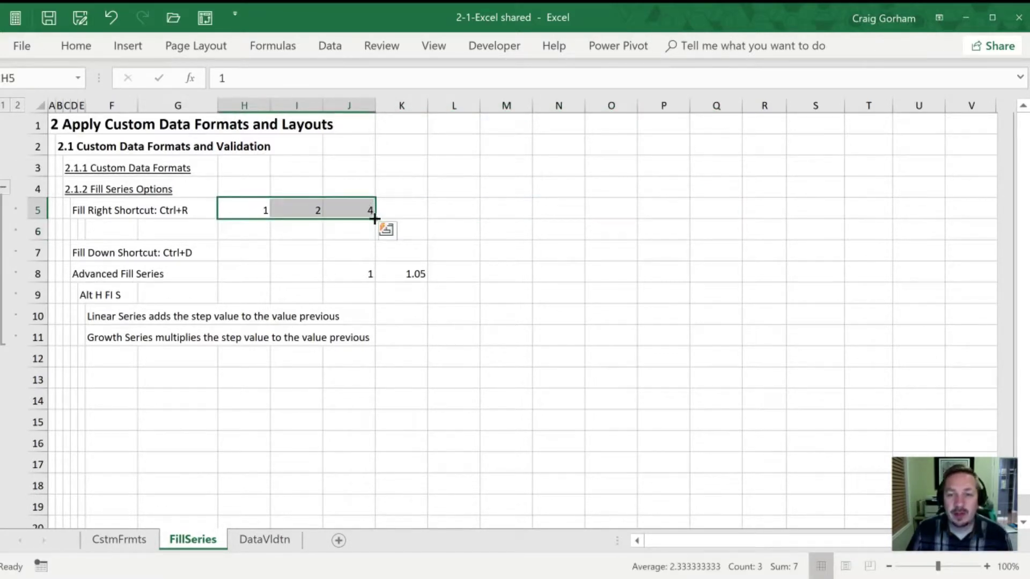
drag(435, 218, 742, 217)
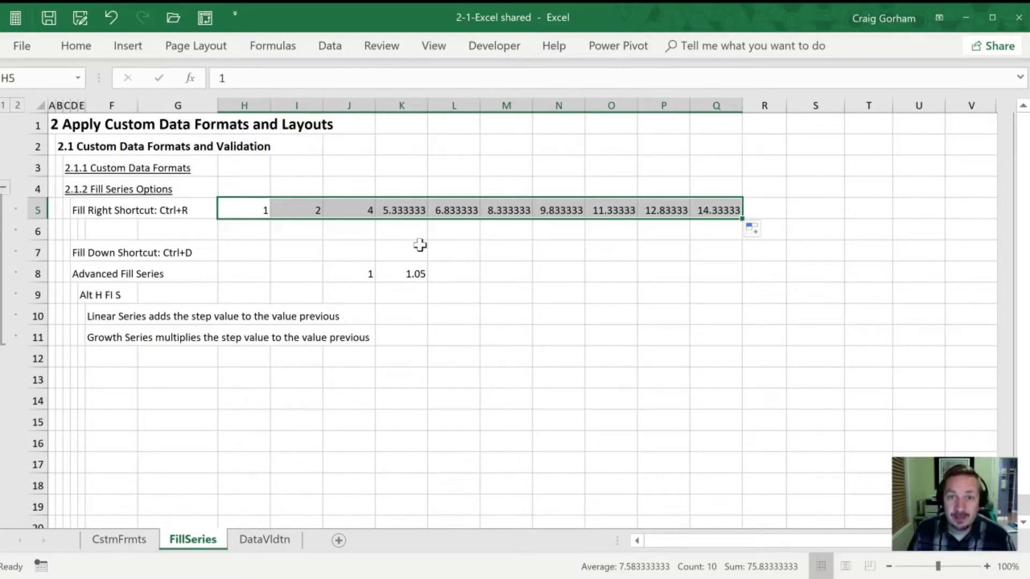
key(Down)
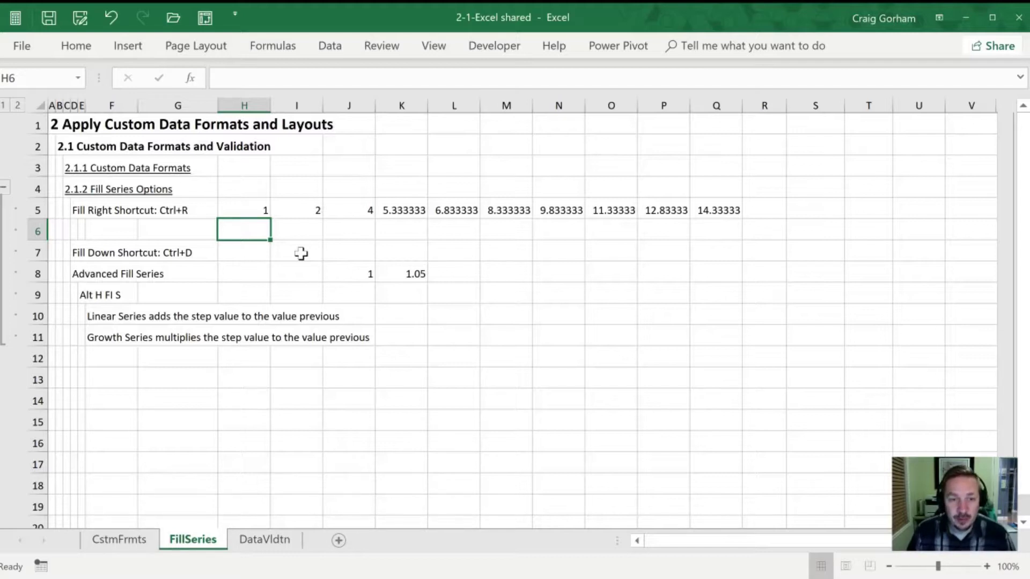
Enter 1 in H12, copy it down column H, and type 2 in H13.
click(246, 356)
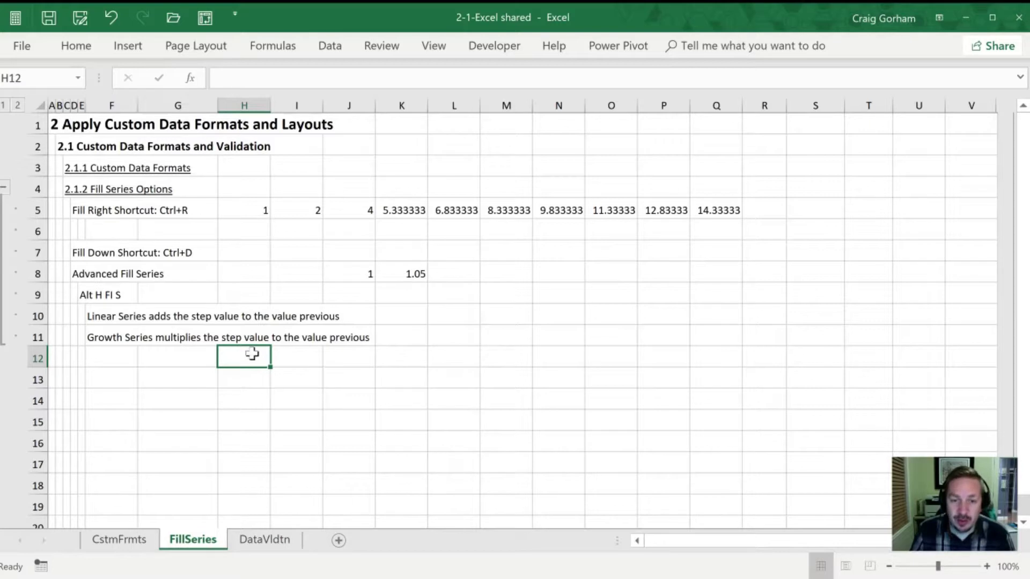
text(1)
key(Return)
click(232, 338)
click(248, 351)
drag(271, 367, 268, 509)
click(263, 383)
text(2)
key(Return)
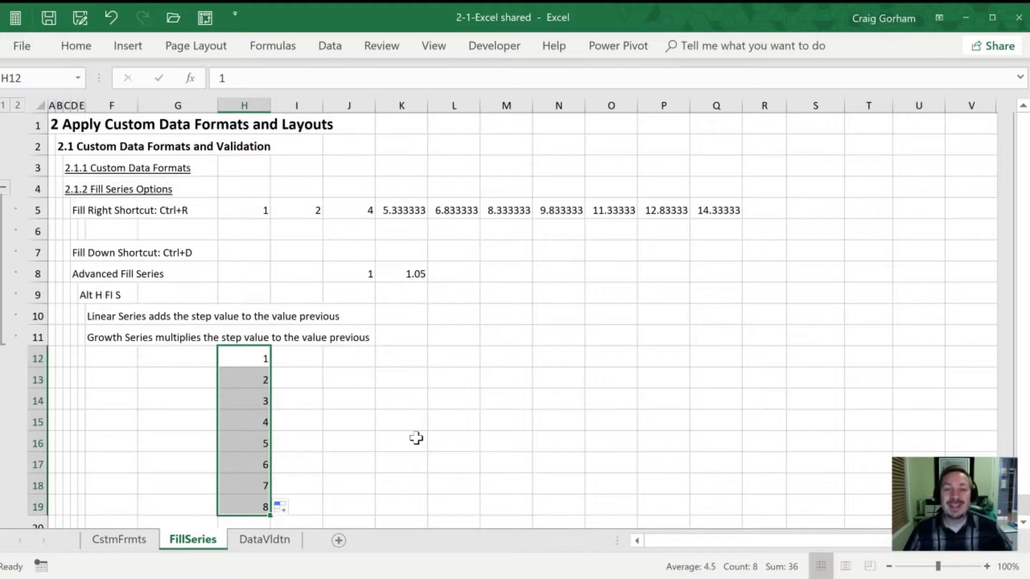
Clear H13:H19, leaving only the 1 in H12 selected.
click(258, 376)
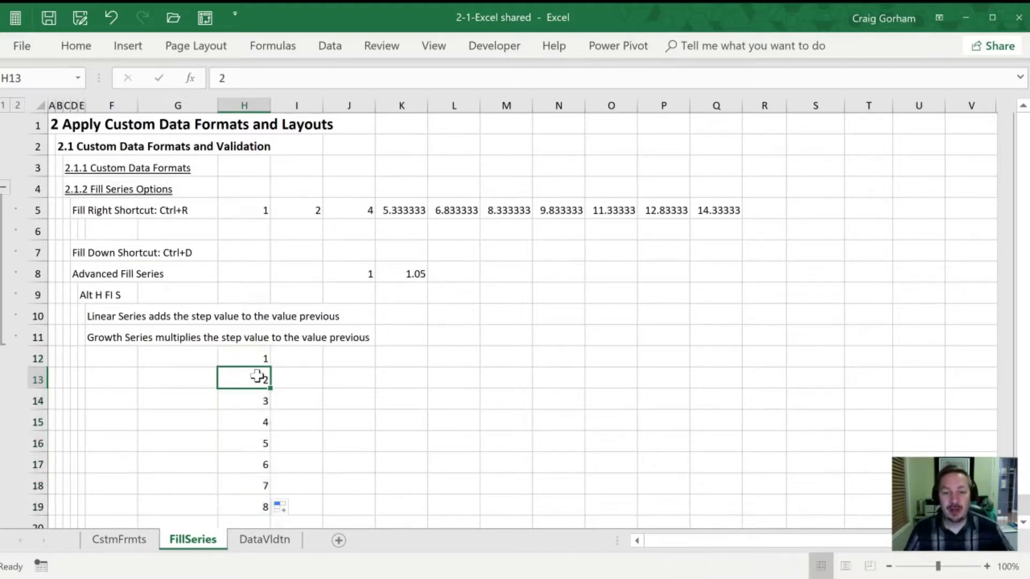
key(ctrl+shift+Down)
key(Delete)
click(257, 377)
key(Up)
Run Fill Series from H12 with Columns, Linear, step 1, stop 1000, and check the series end.
key(alt)
key(h)
key(f)
key(i)
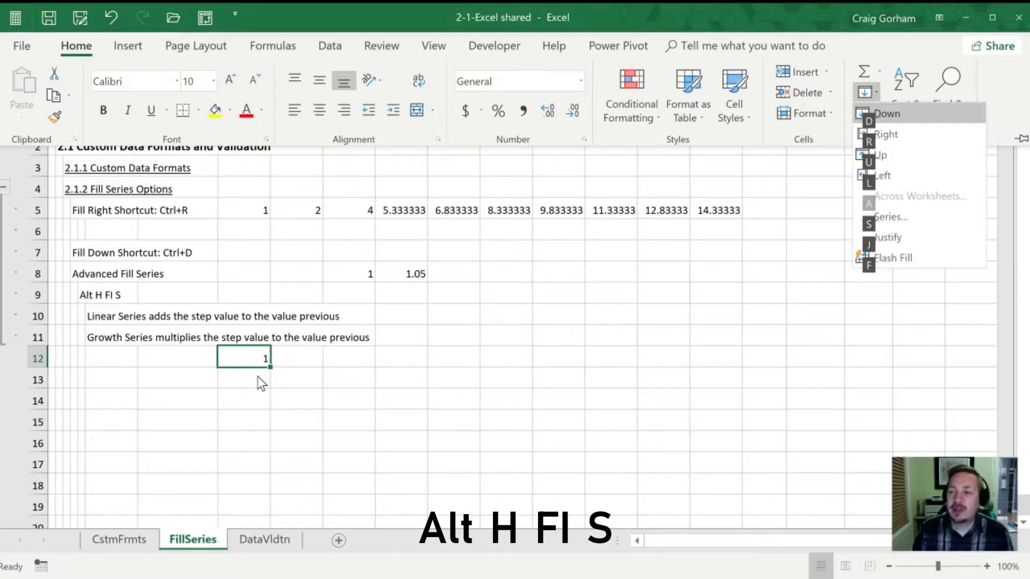
key(s)
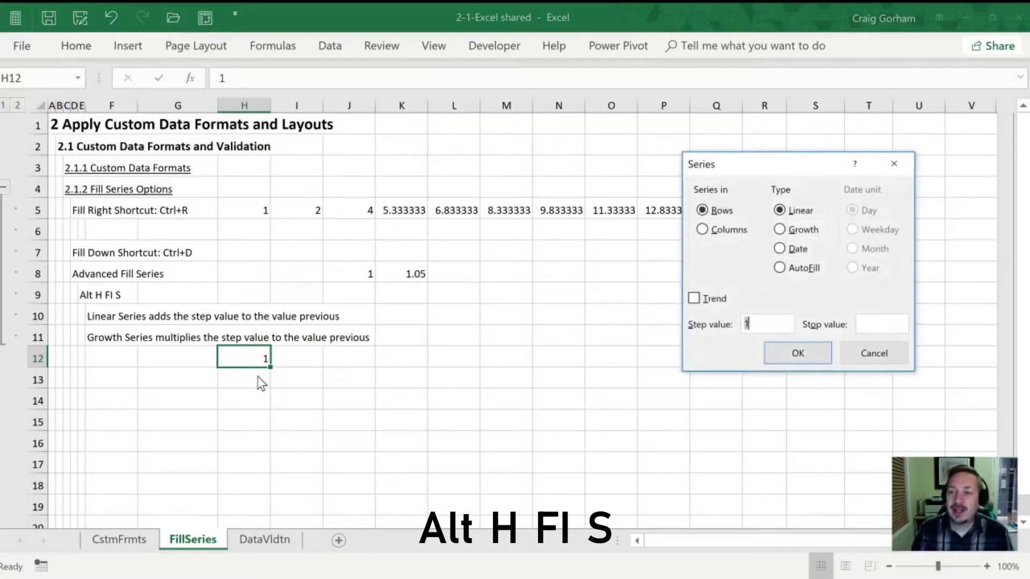
click(703, 229)
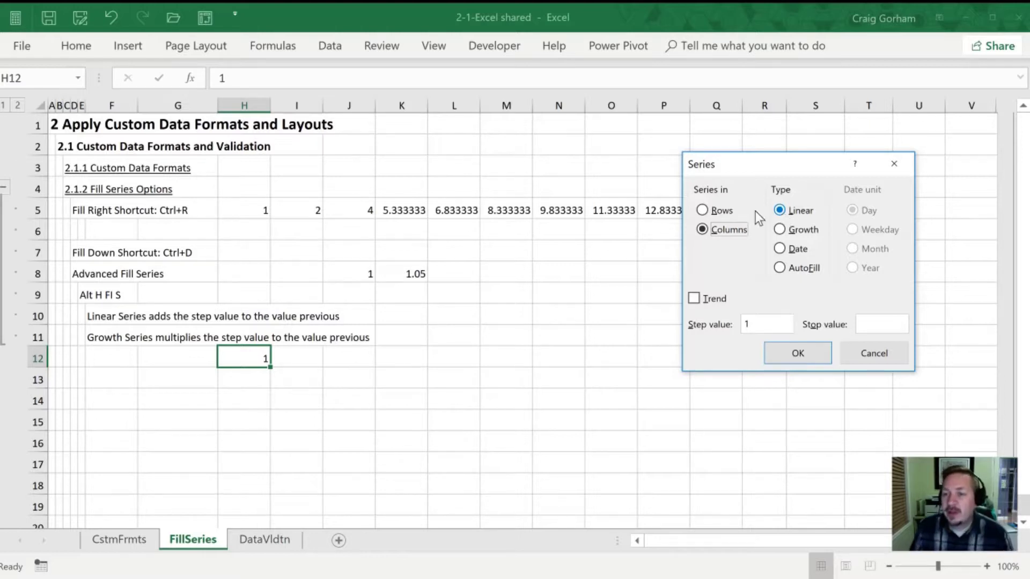
click(748, 324)
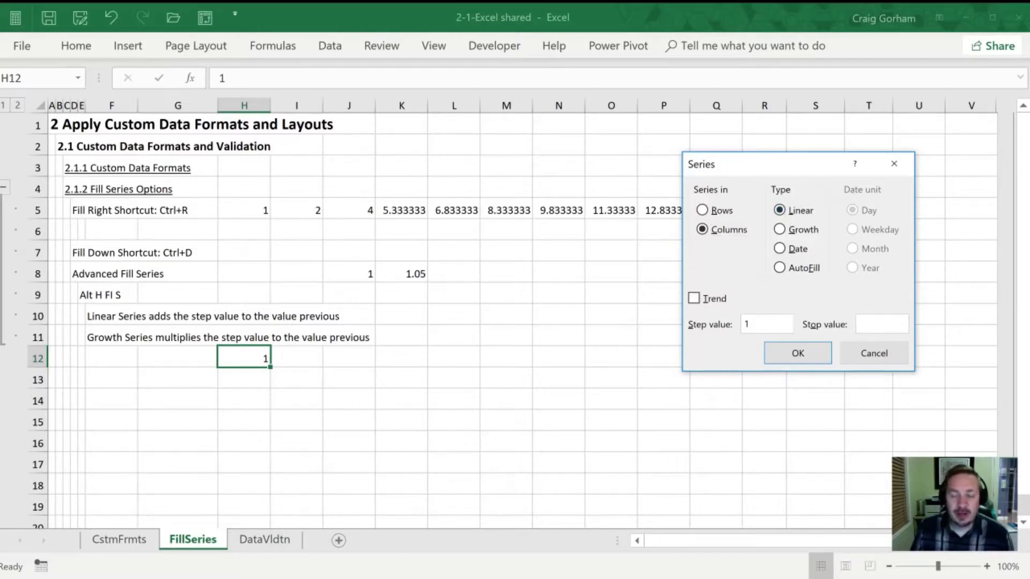
click(857, 322)
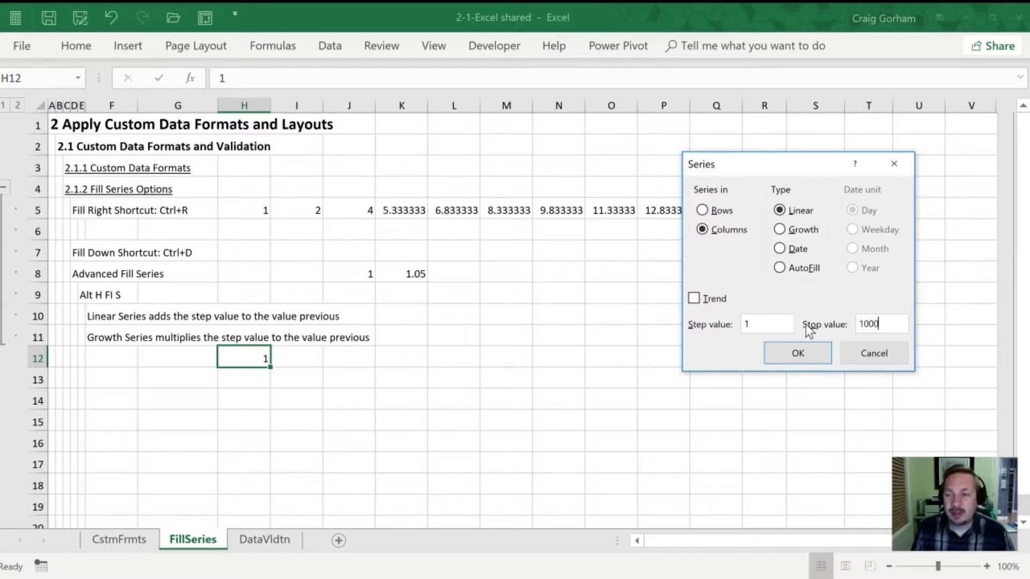
click(776, 351)
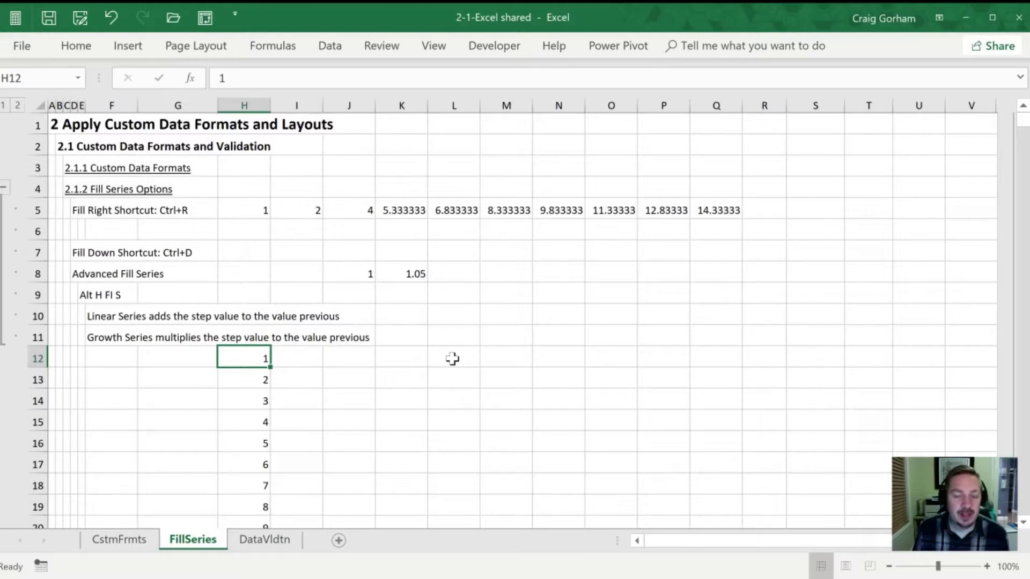
key(ctrl+Down)
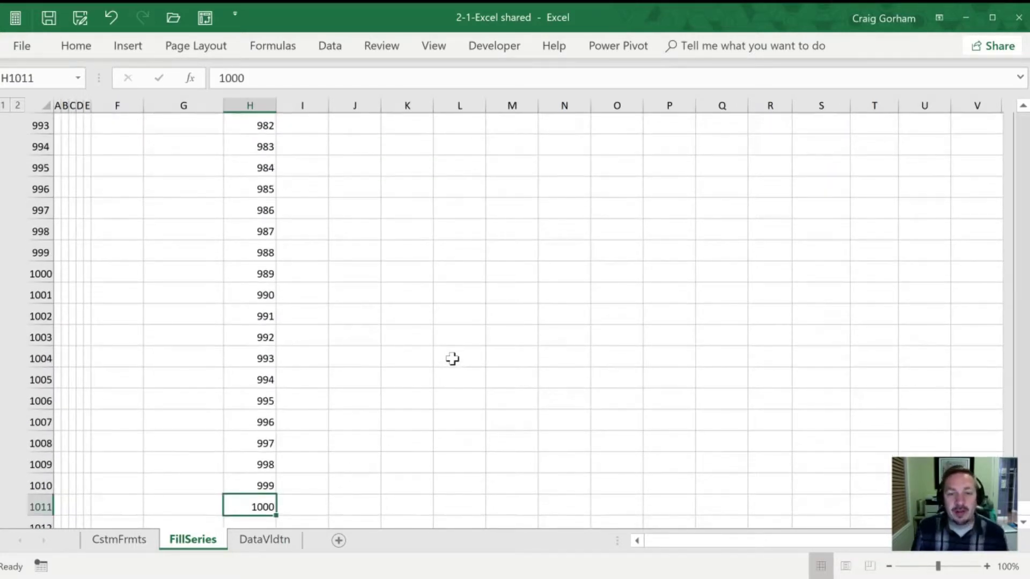
key(ctrl+Up)
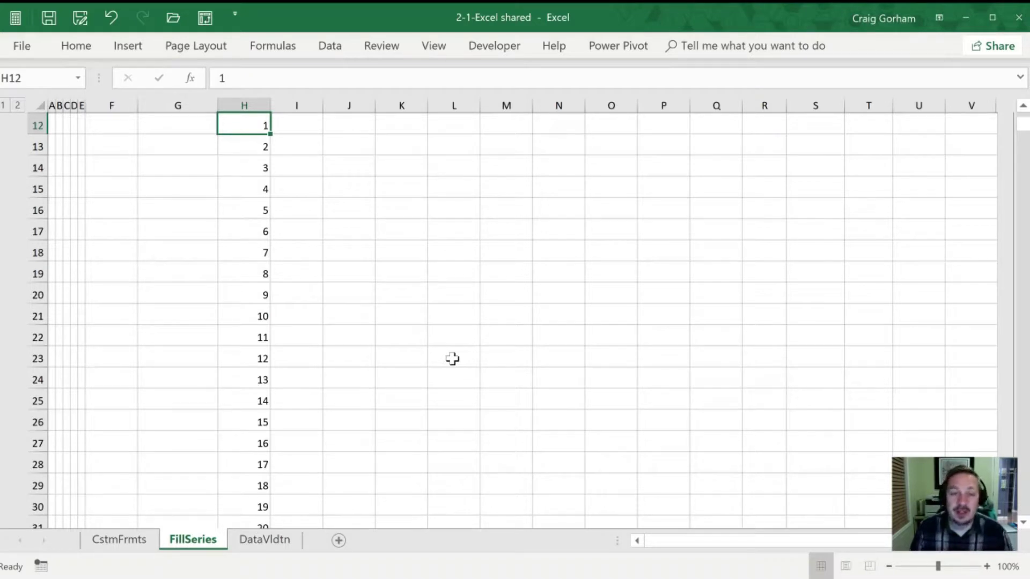
Undo the 1-to-1000 series and return to H12.
key(ctrl+z)
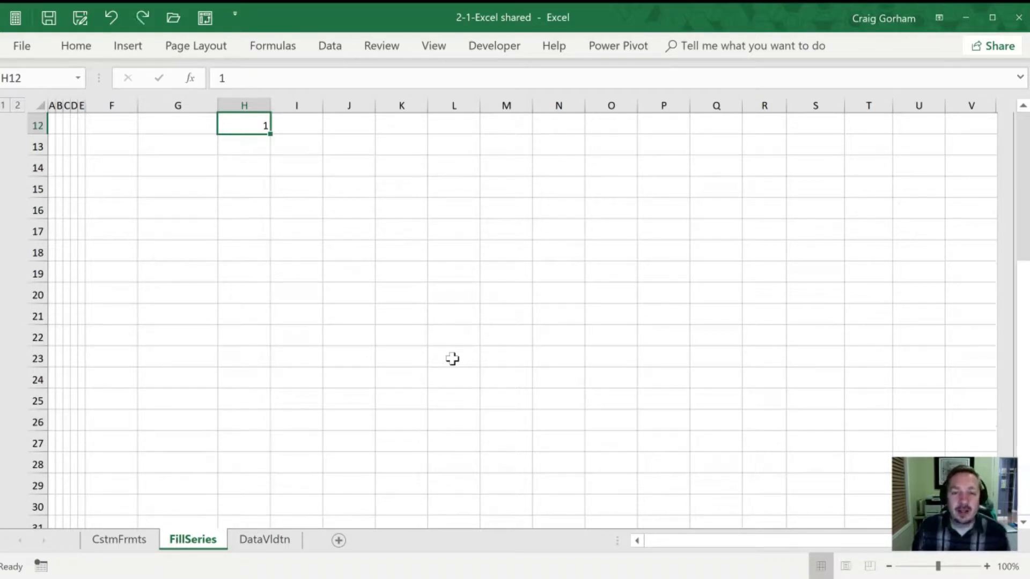
key(Up)
key(Up)
key(Up)
key(Up)
key(Up)
key(Up)
key(Up)
key(Up)
key(Up)
key(Down)
key(Down)
key(Down)
key(Down)
key(Down)
key(Down)
key(Down)
key(Down)
key(Down)
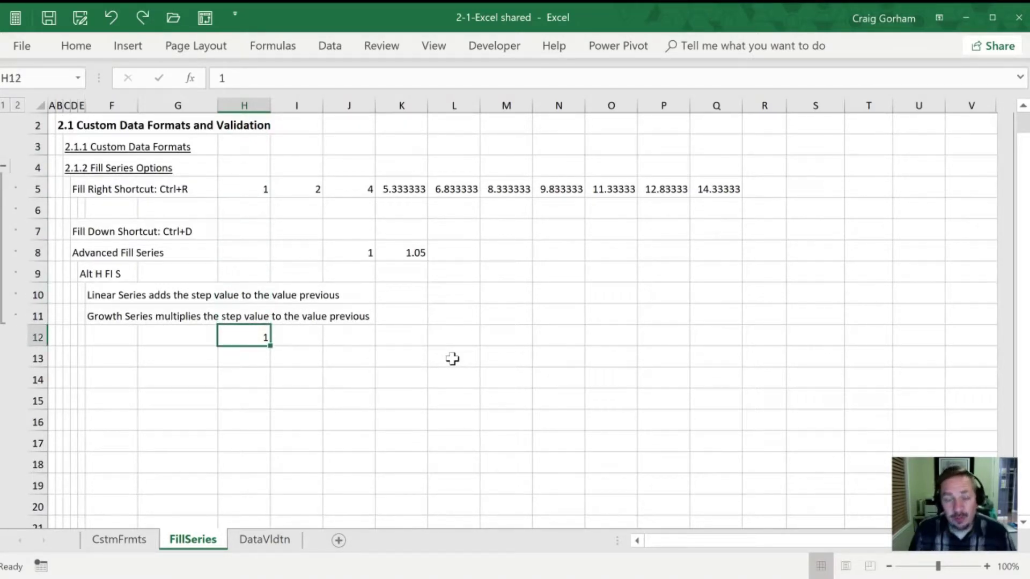
Create a Growth series down column H with step value 2 and stop value 5000.
key(alt)
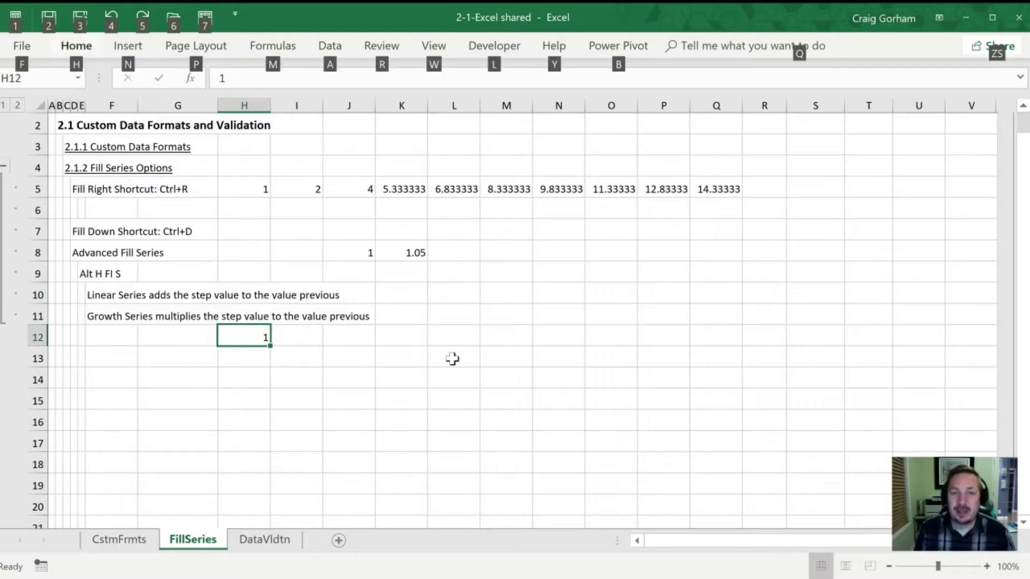
key(h)
key(f)
key(i)
key(s)
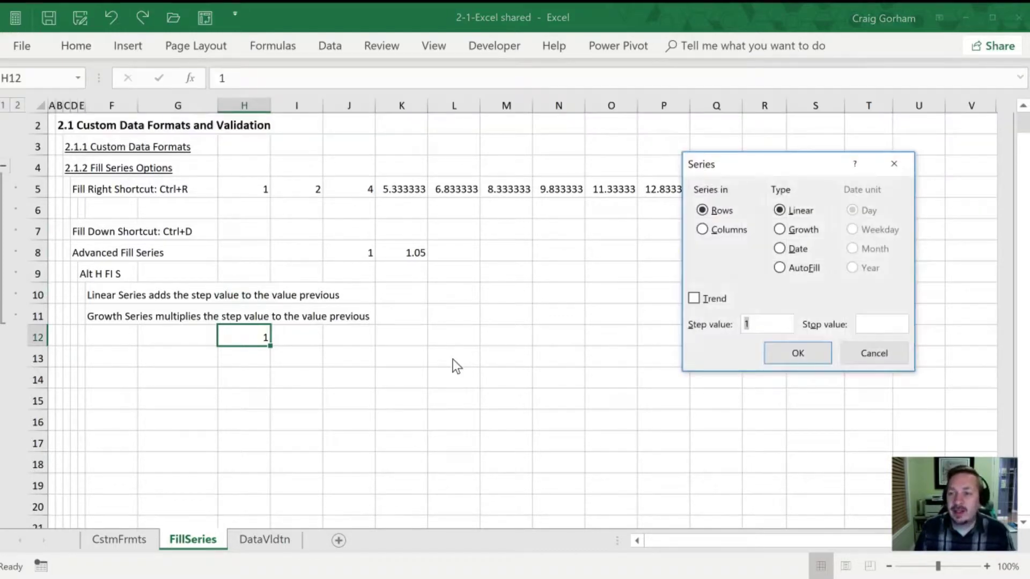
key(alt+c)
key(alt+g)
key(alt+s)
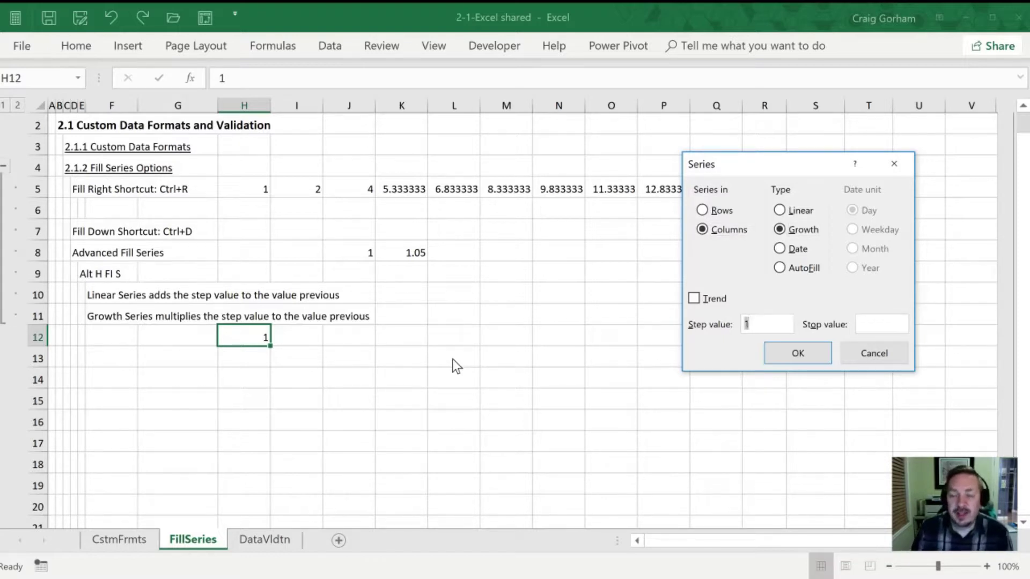
text(1)
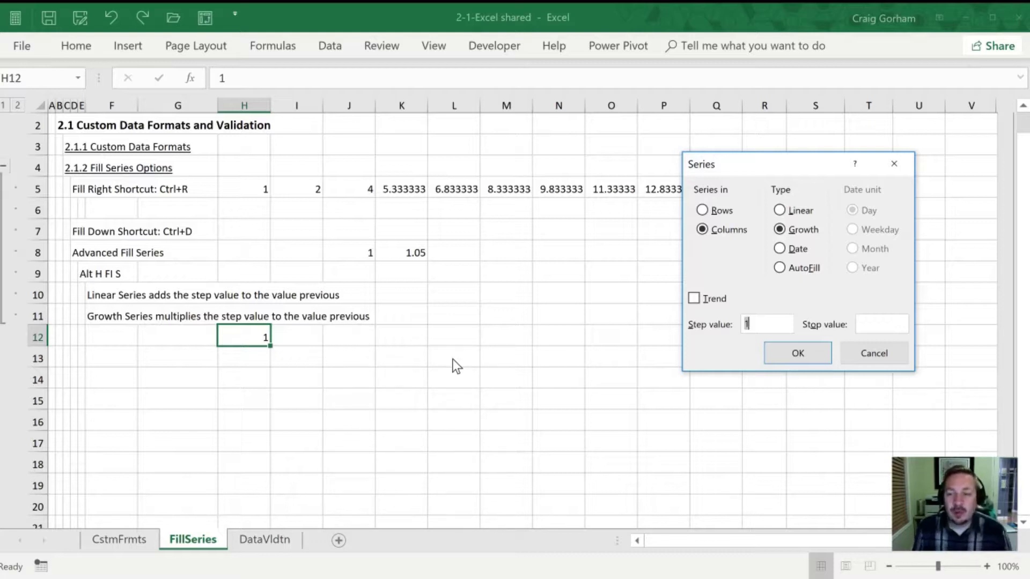
text(2)
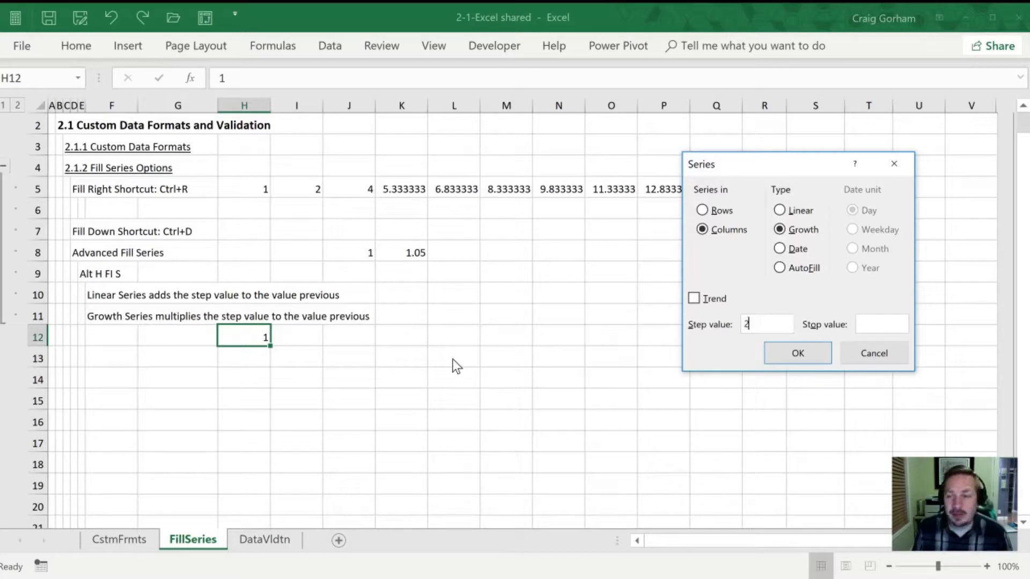
key(Tab)
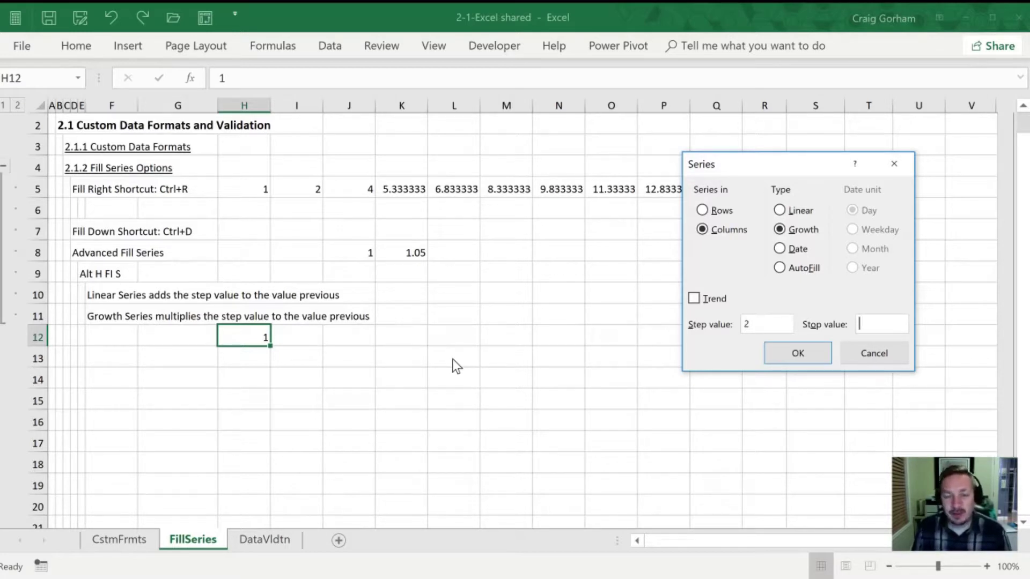
text(5000)
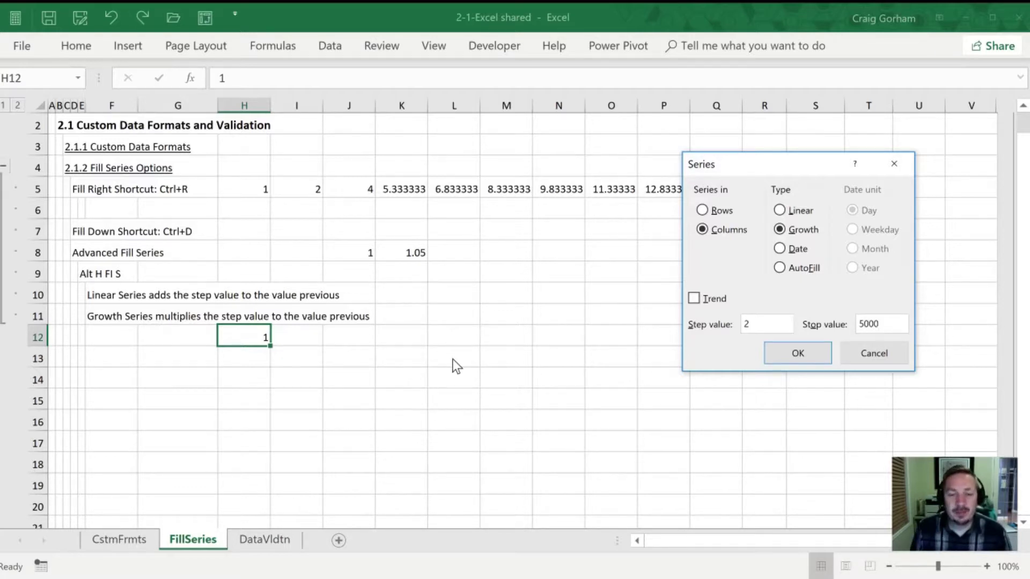
key(Return)
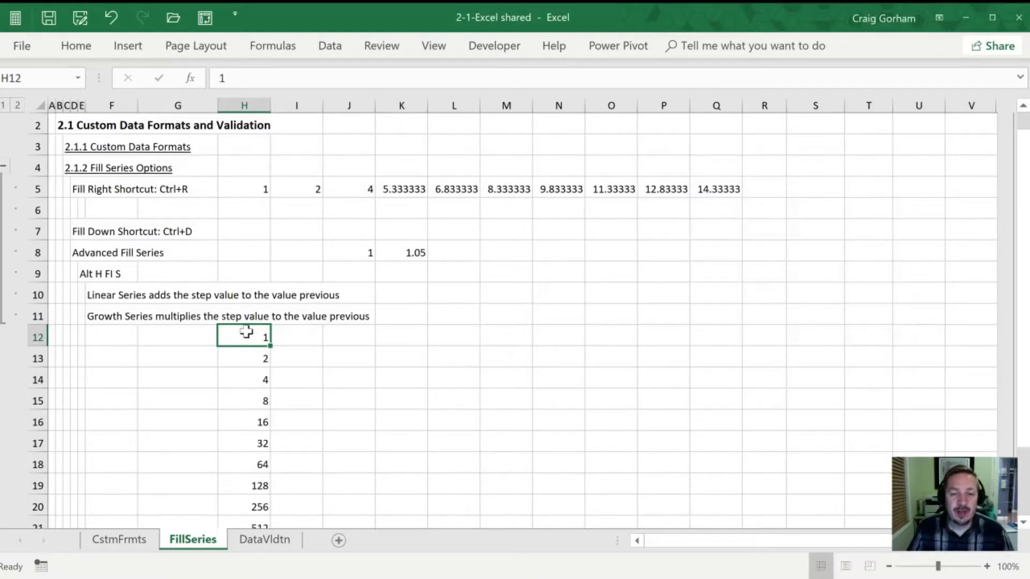
Review the doubling series, inspecting the values in H13 and H14.
scroll(246, 338, down, 5)
scroll(246, 338, up, 4)
scroll(247, 338, down, 2)
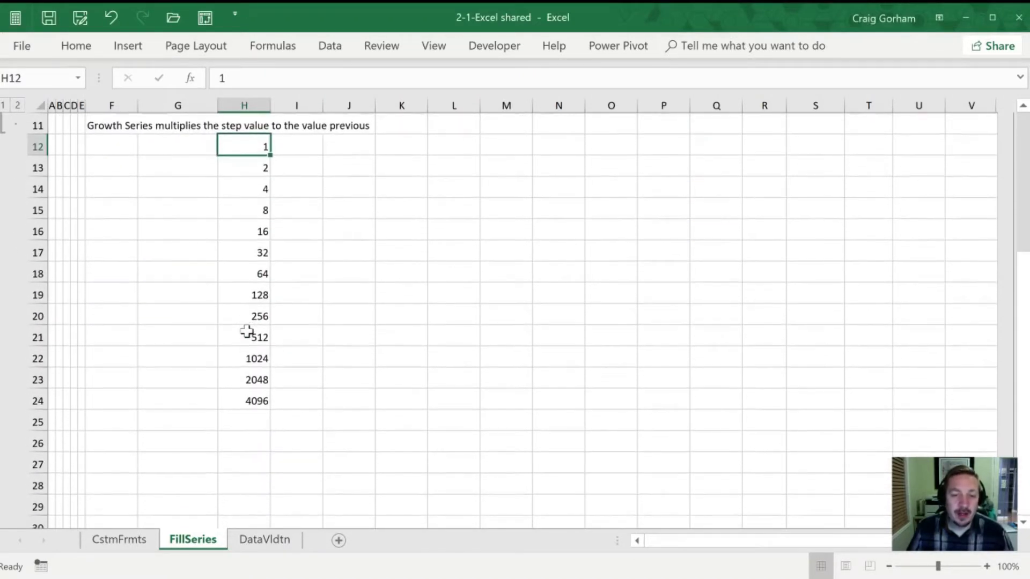
scroll(243, 321, up, 3)
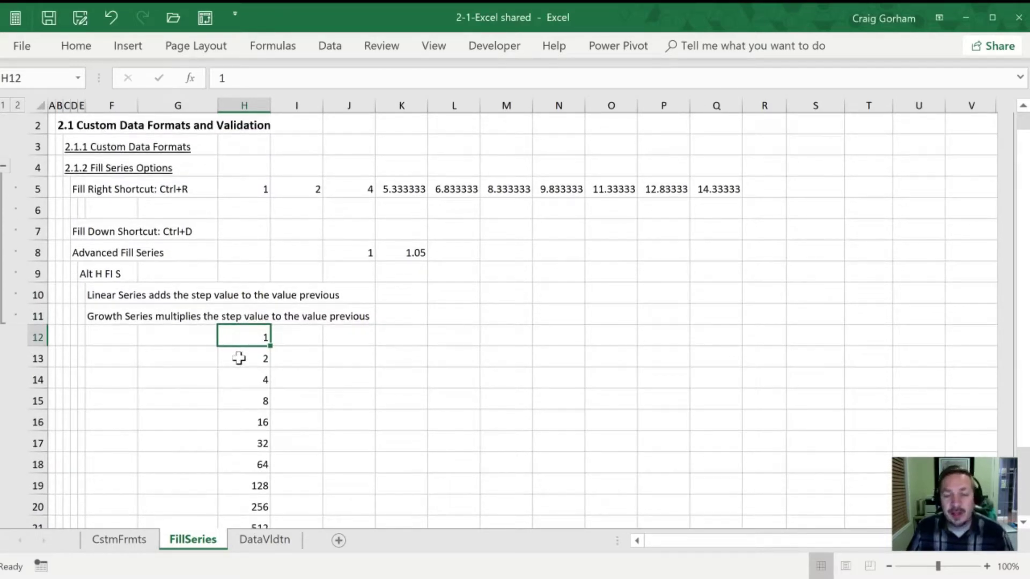
click(239, 358)
click(244, 381)
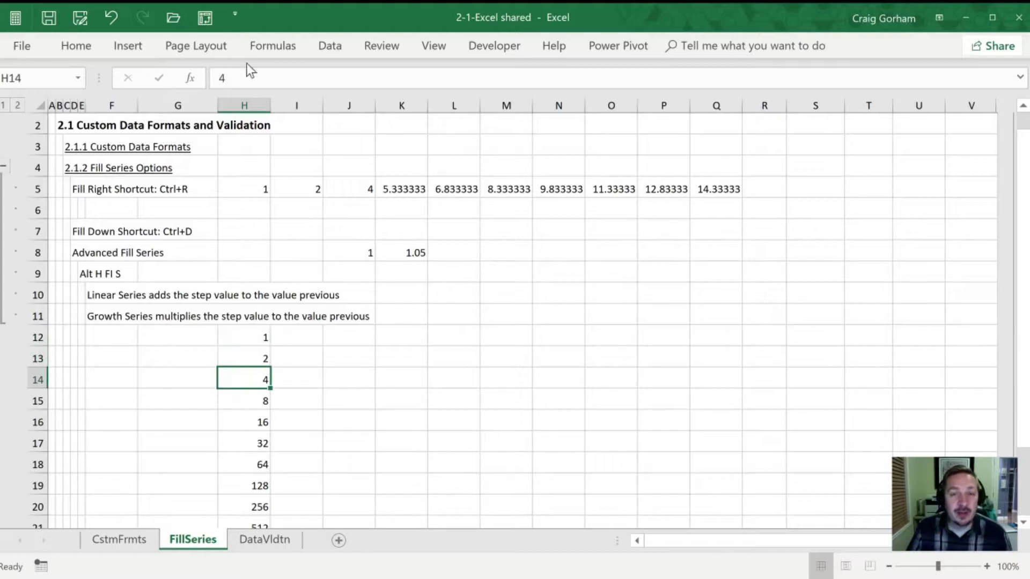
double_click(222, 78)
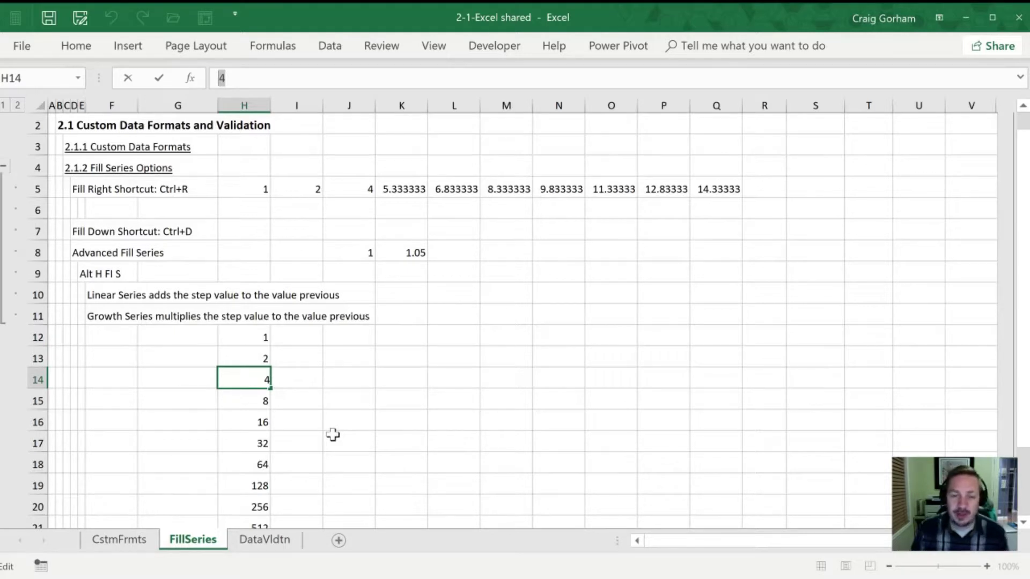
Clear the doubling series below H12, then undo that clear.
click(259, 356)
key(ctrl+shift+Down)
key(Delete)
key(Up)
key(shift+Down)
key(shift+Down)
key(shift+Down)
key(ctrl+z)
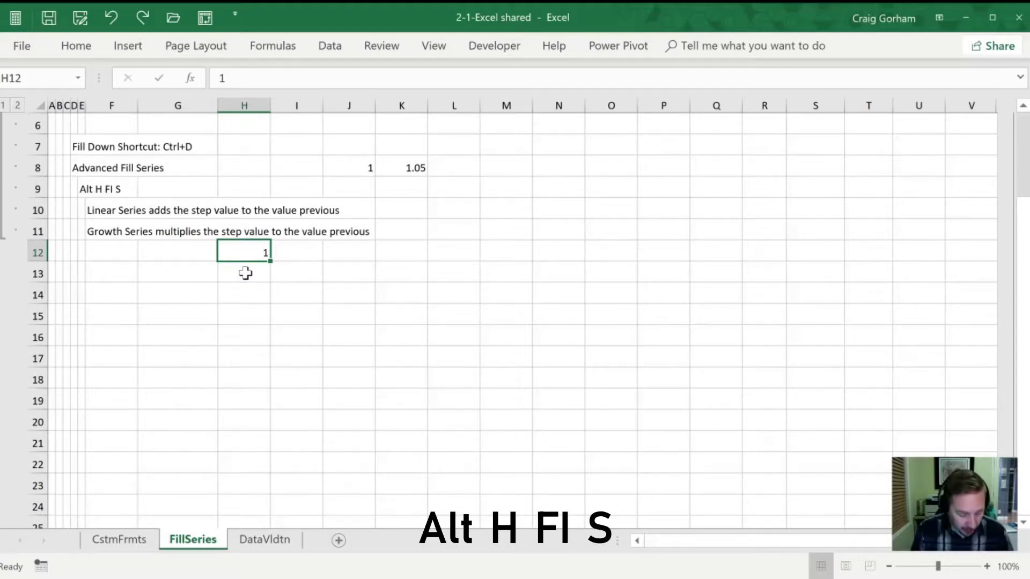
Create a Growth series down column H with step value 1.1 and stop value 10.
key(alt)
key(h)
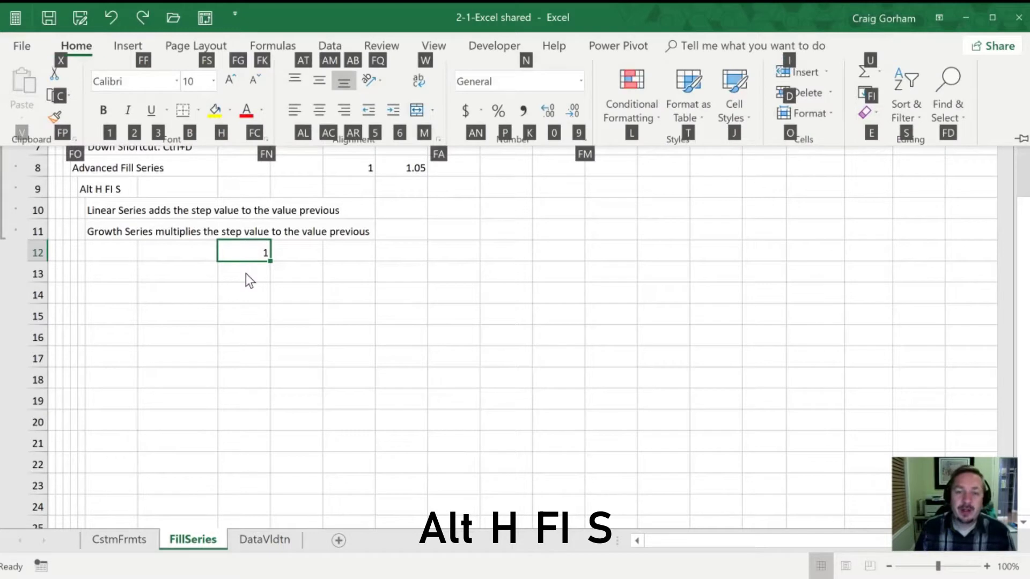
key(f)
key(i)
key(s)
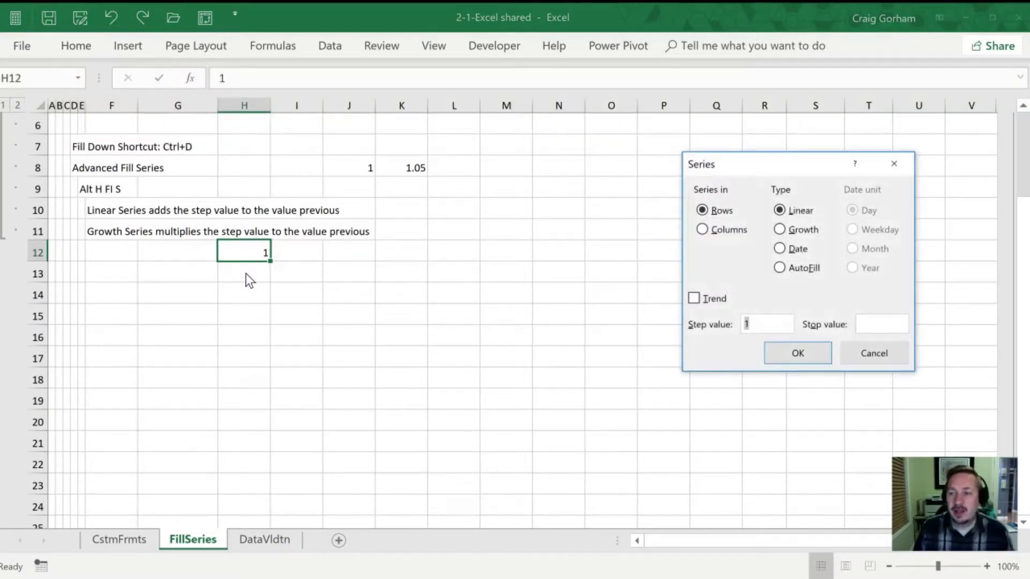
key(alt+c)
key(alt+g)
key(alt+s)
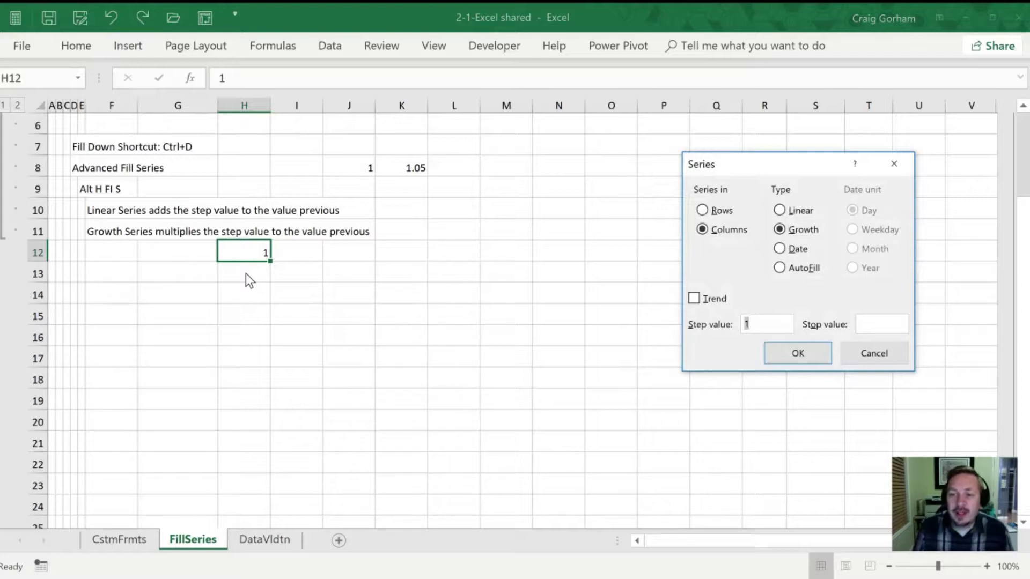
text(1.1)
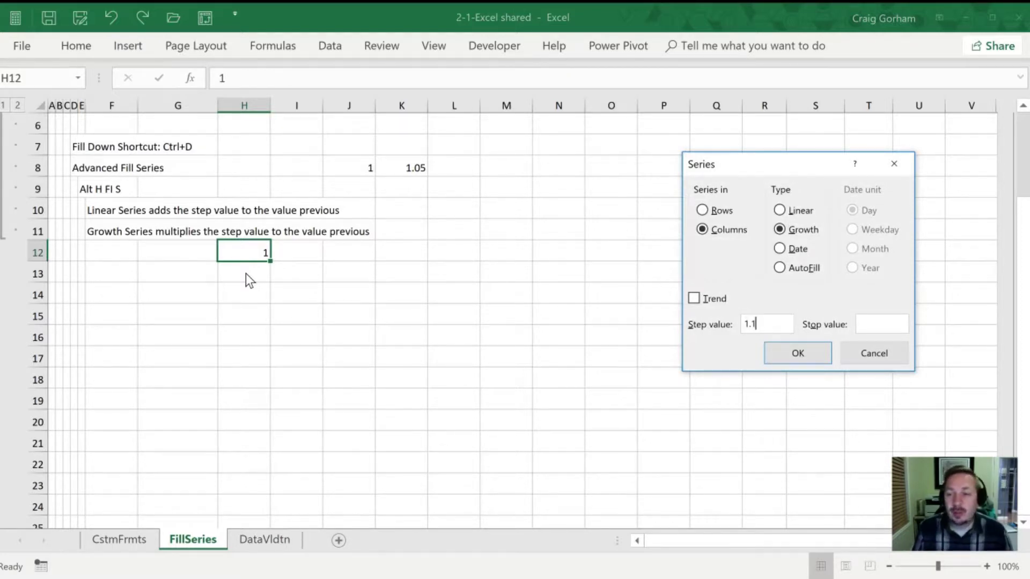
key(Tab)
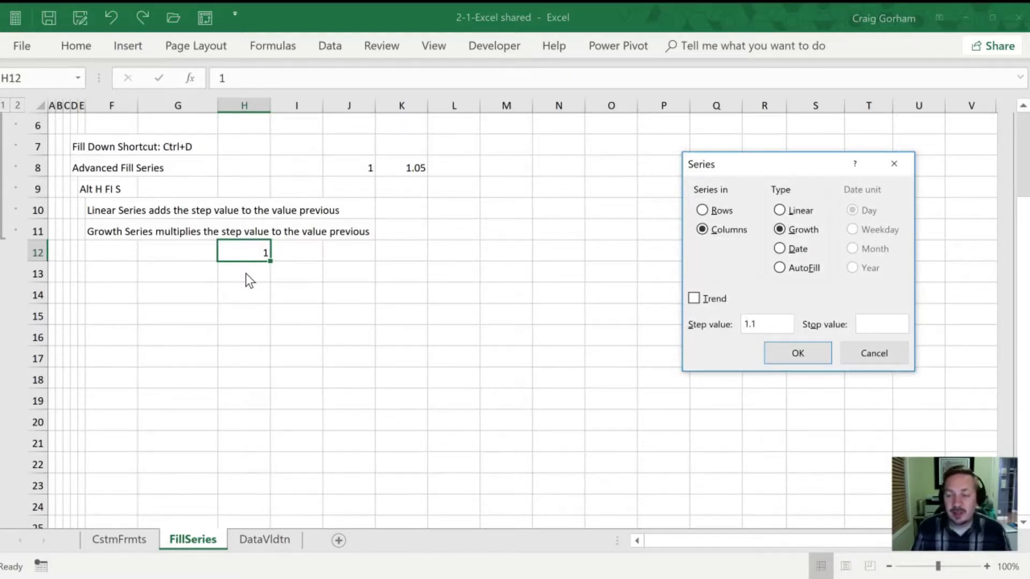
text(10)
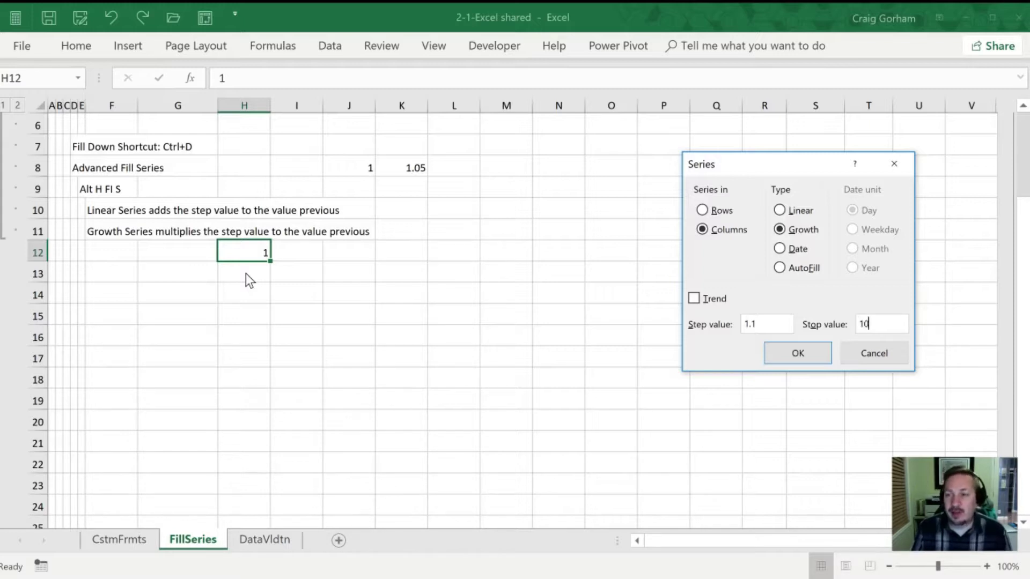
click(799, 355)
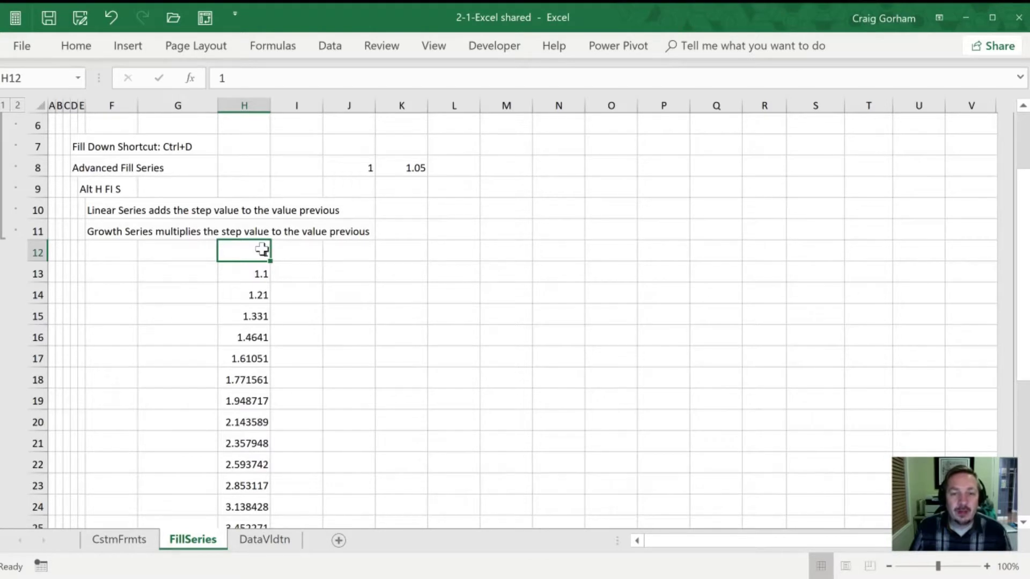
Check the 1.1 growth values, then clear column H from H12 downward.
key(Down)
key(Down)
key(ctrl+Down)
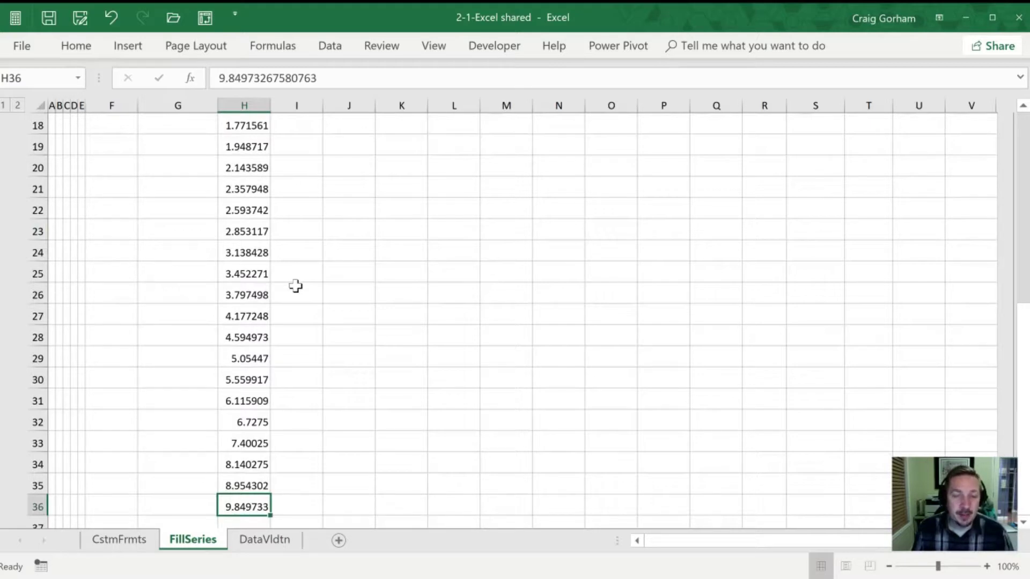
key(ctrl+Up)
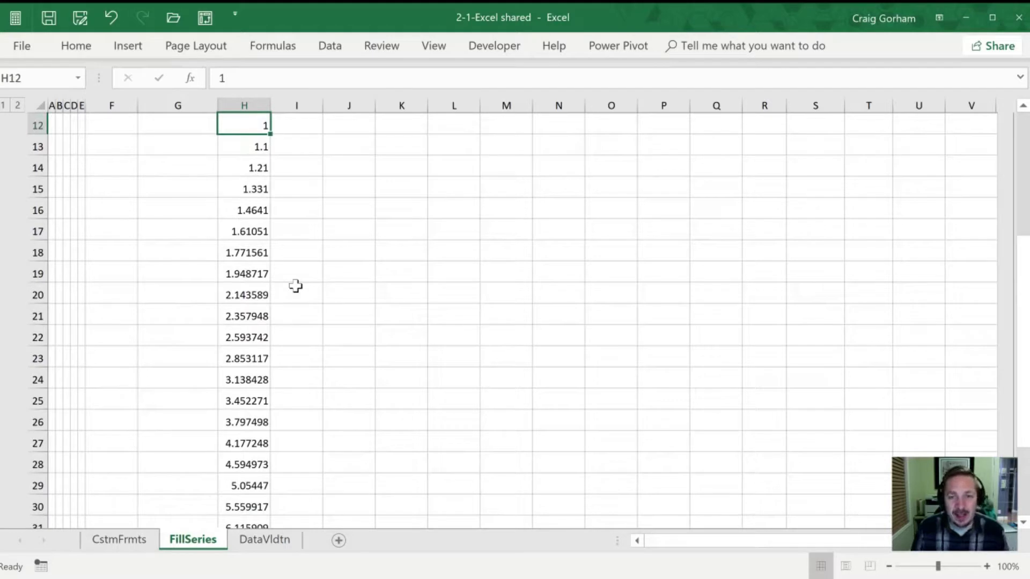
key(Down)
key(ctrl+shift+Down)
key(Delete)
key(Up)
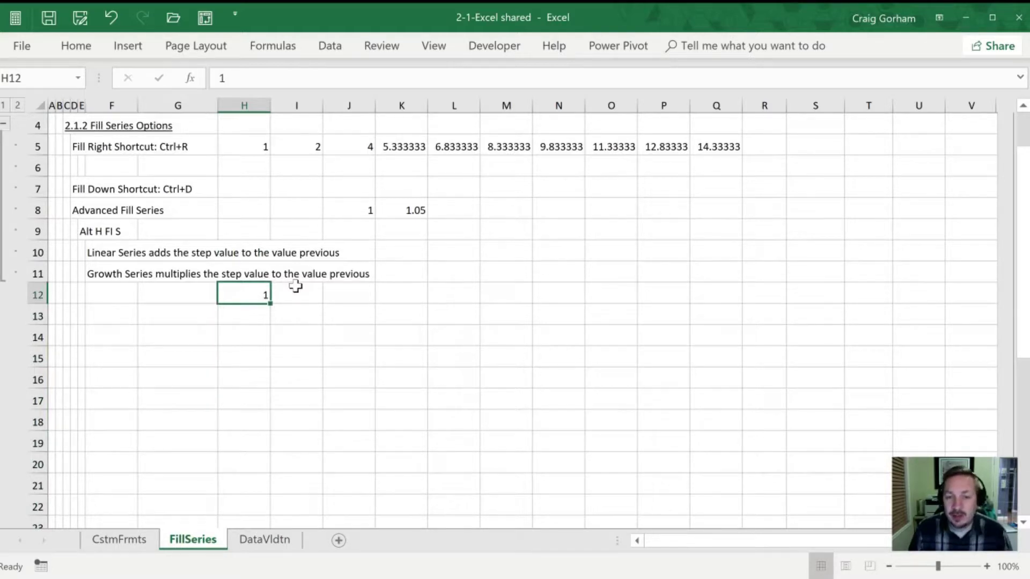
key(Delete)
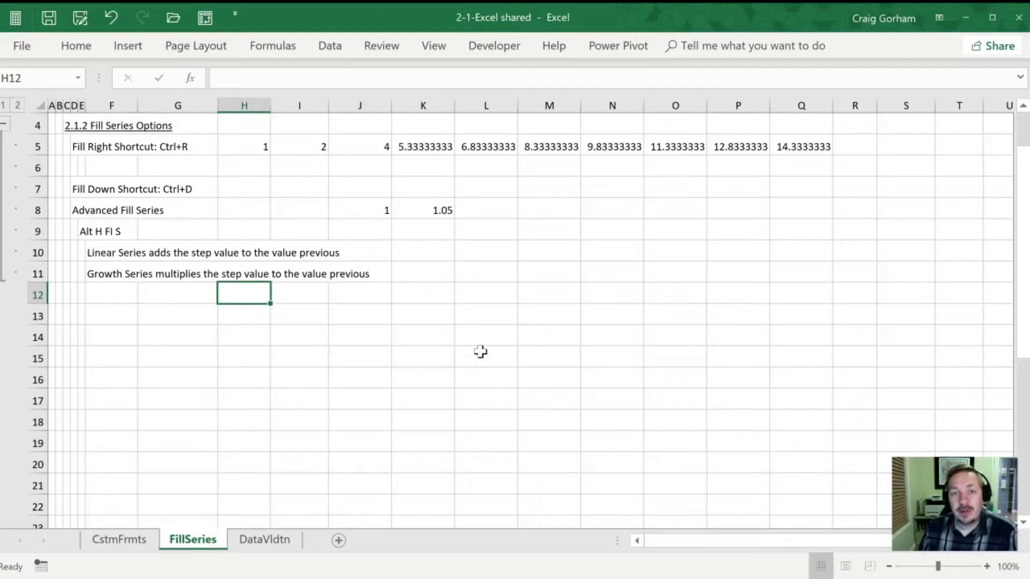
Enter today's date 12/9/2018 in H12 and fill row 12 with a one-day date series.
key(ctrl+semicolon)
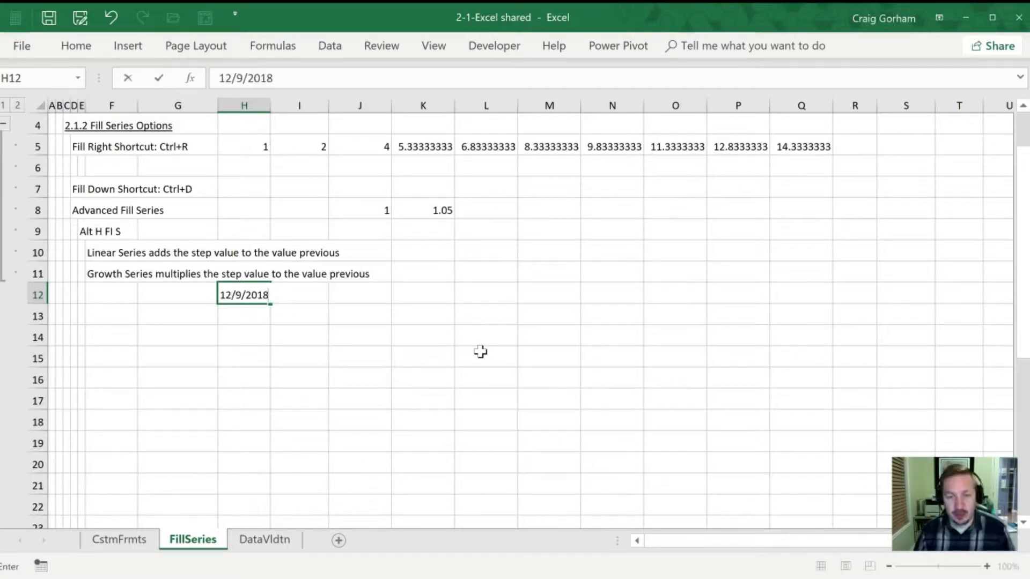
key(Return)
key(Up)
key(shift+Right)
key(shift+Right)
key(shift+Right)
key(shift+Right)
key(shift+Right)
key(shift+Right)
key(shift+Right)
key(shift+Right)
key(shift+Right)
key(shift+Right)
key(shift+Right)
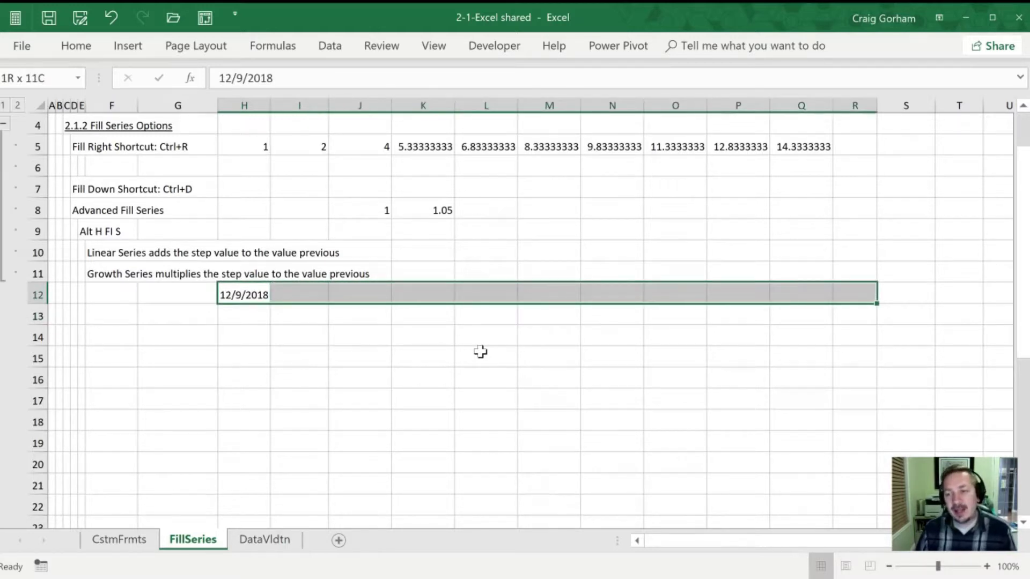
key(shift+Right)
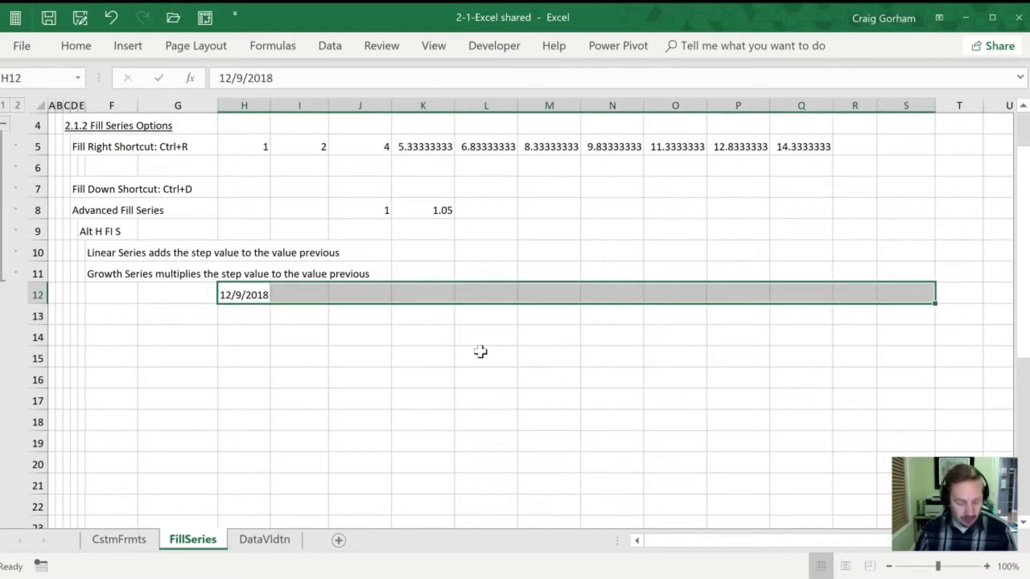
key(alt)
key(h)
key(f)
key(i)
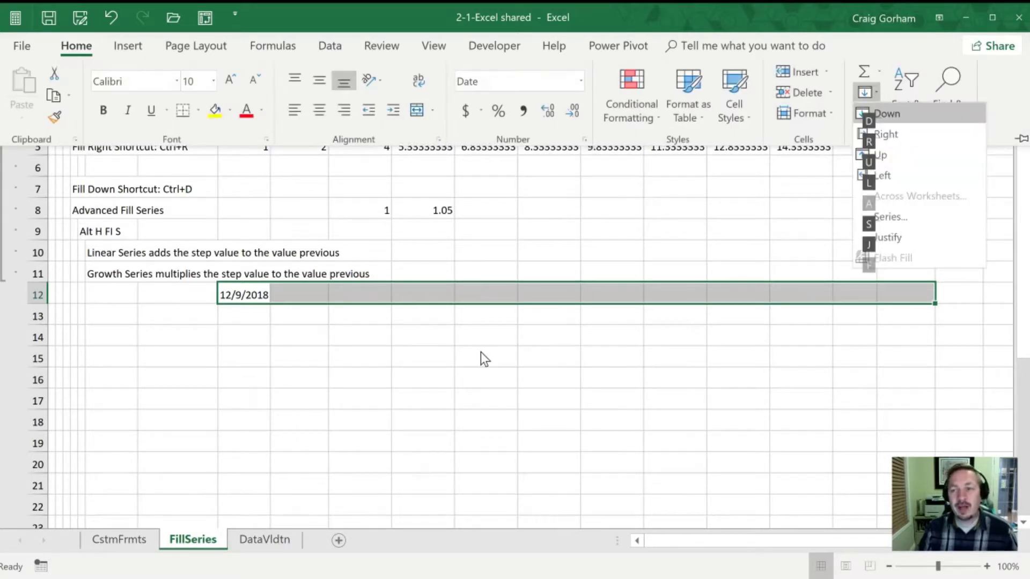
key(s)
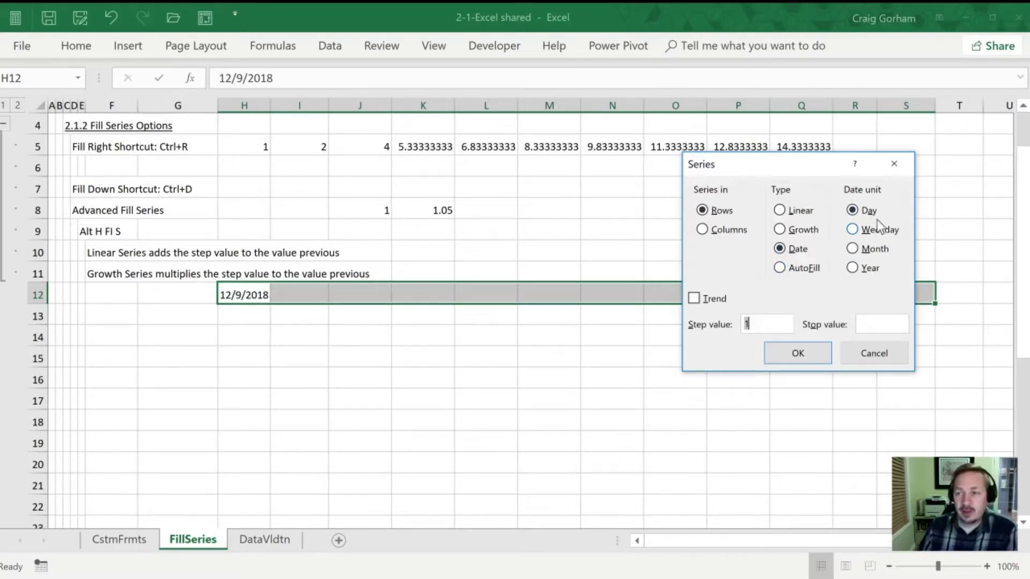
click(794, 352)
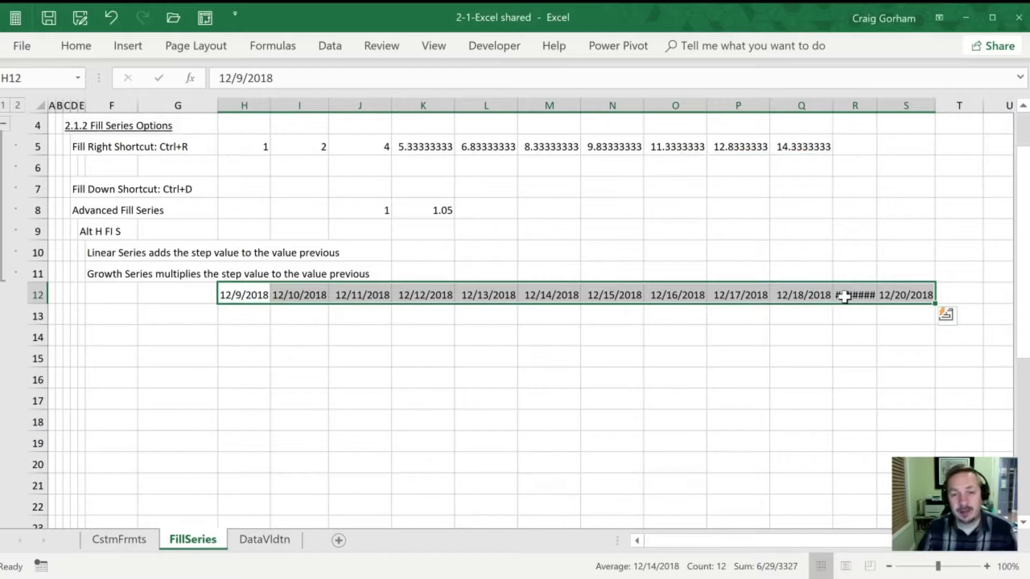
Redo the fill as a 3-day step date series ending 1/11/2019, then undo it.
key(ctrl+z)
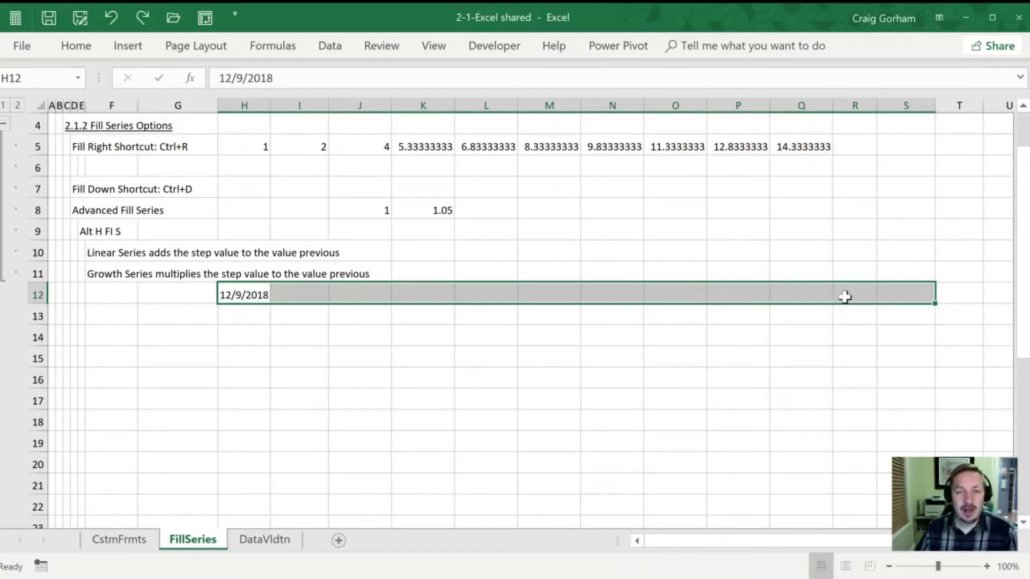
key(alt+h)
key(f)
key(i)
key(s)
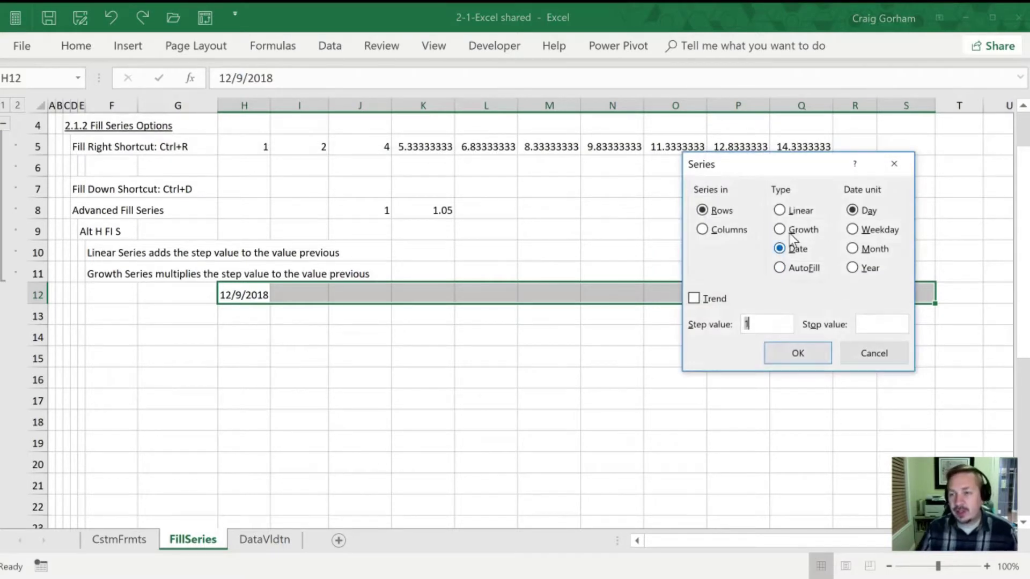
text(3)
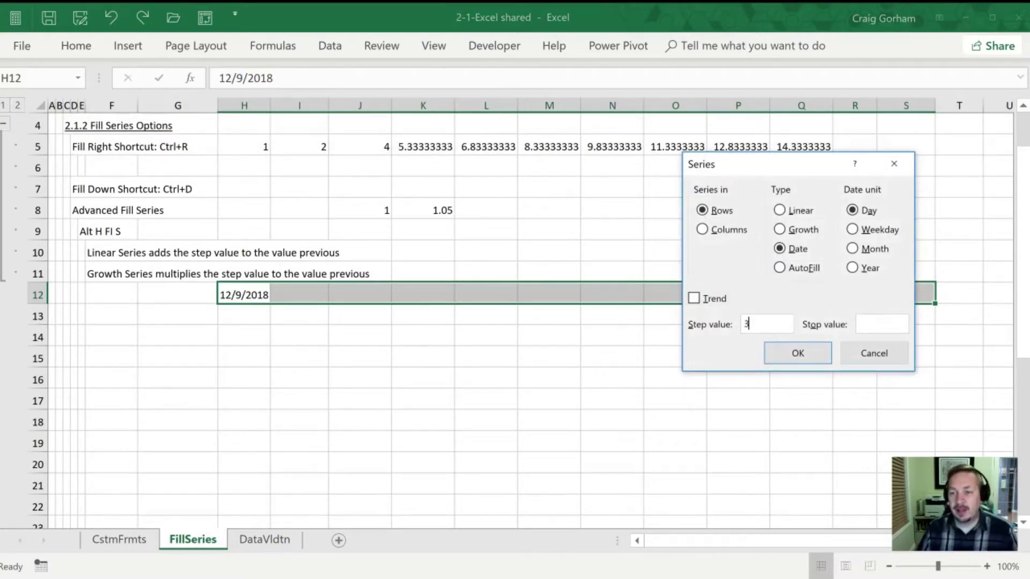
click(798, 355)
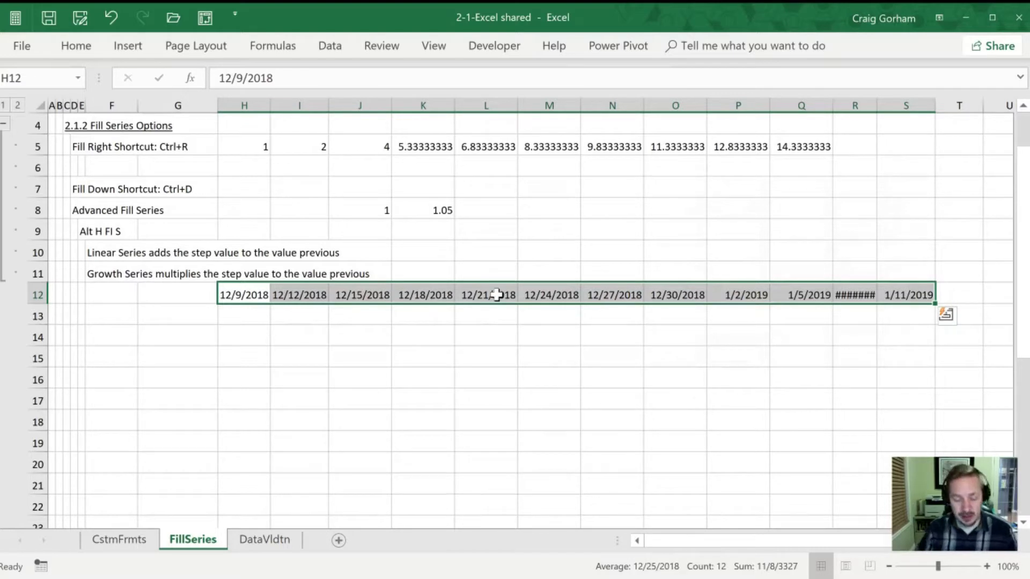
key(ctrl+z)
Fill H12:S12 with a step-1 Weekday date series, 12/9/2018 to 12/24/2018.
key(alt+h)
key(f)
key(i)
key(s)
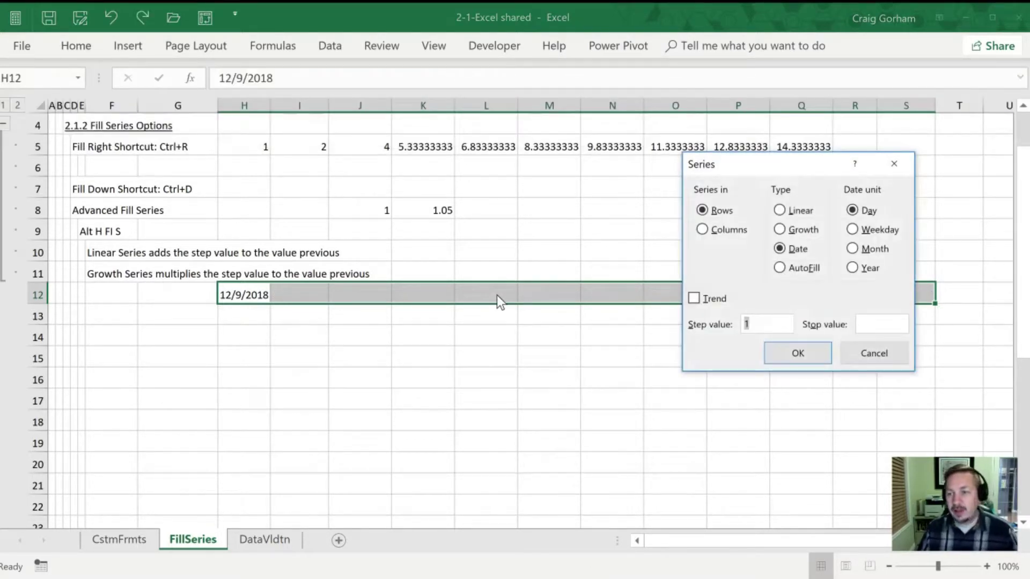
click(857, 231)
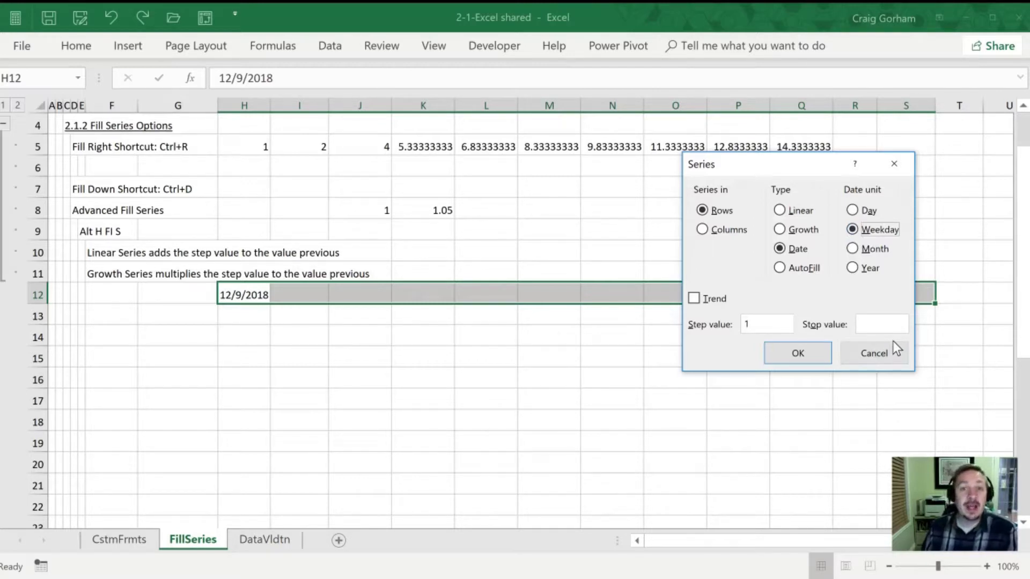
click(789, 355)
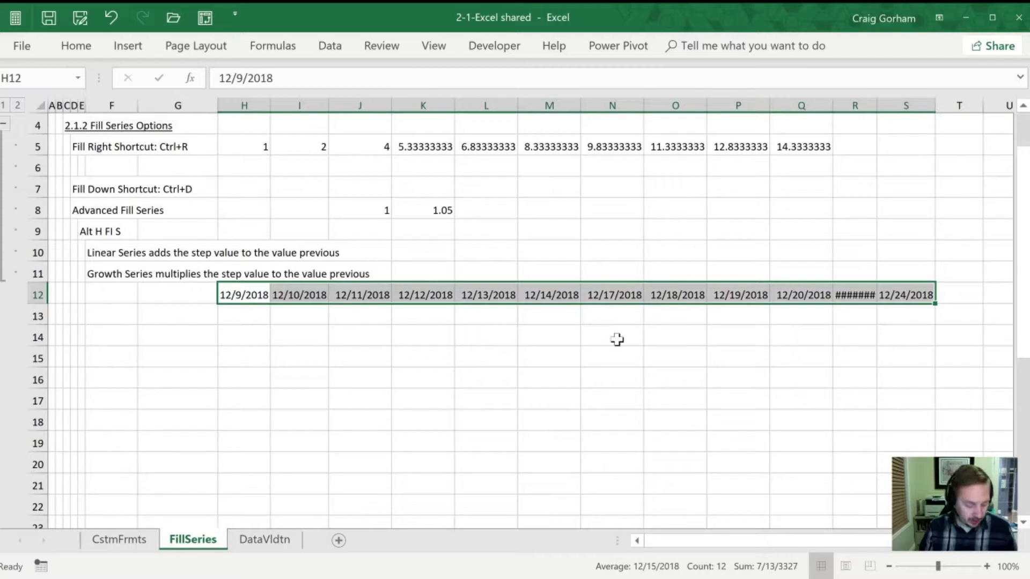
Replace the weekday fill with a Month date series, 12/9/2018 through 11/9/2019 across H12:S12.
key(ctrl+z)
key(alt+h)
key(f)
key(i)
key(s)
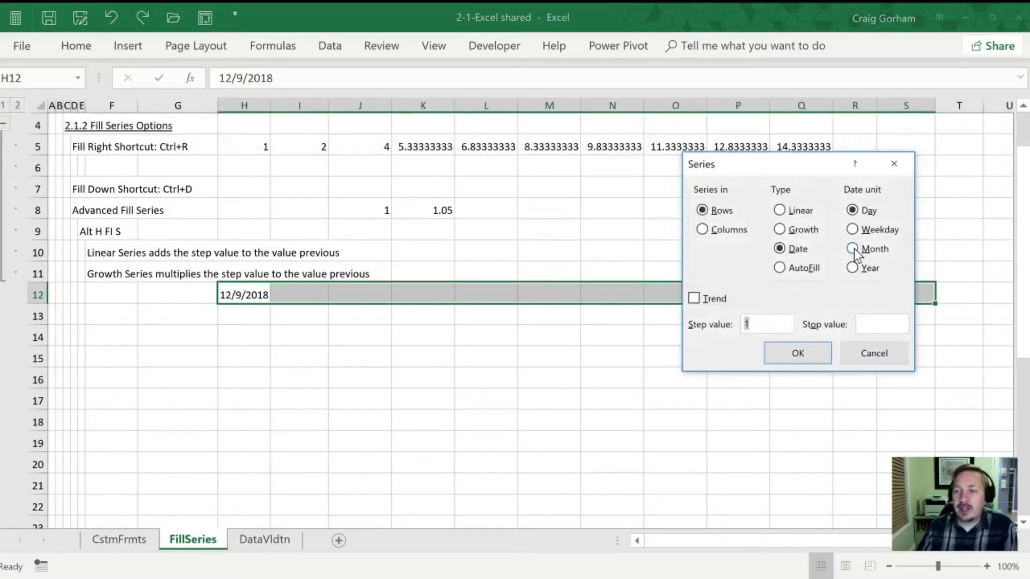
click(854, 250)
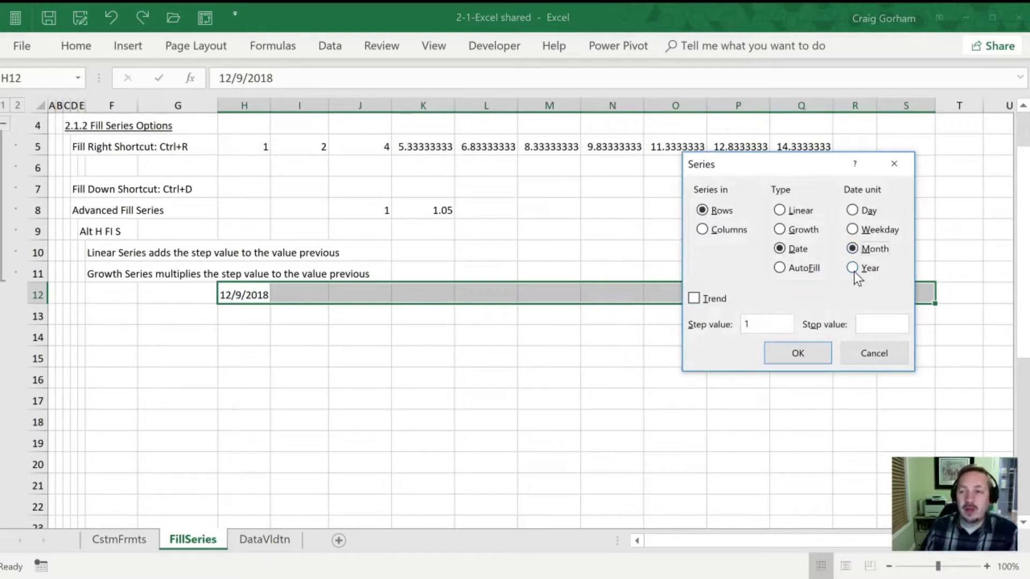
click(804, 355)
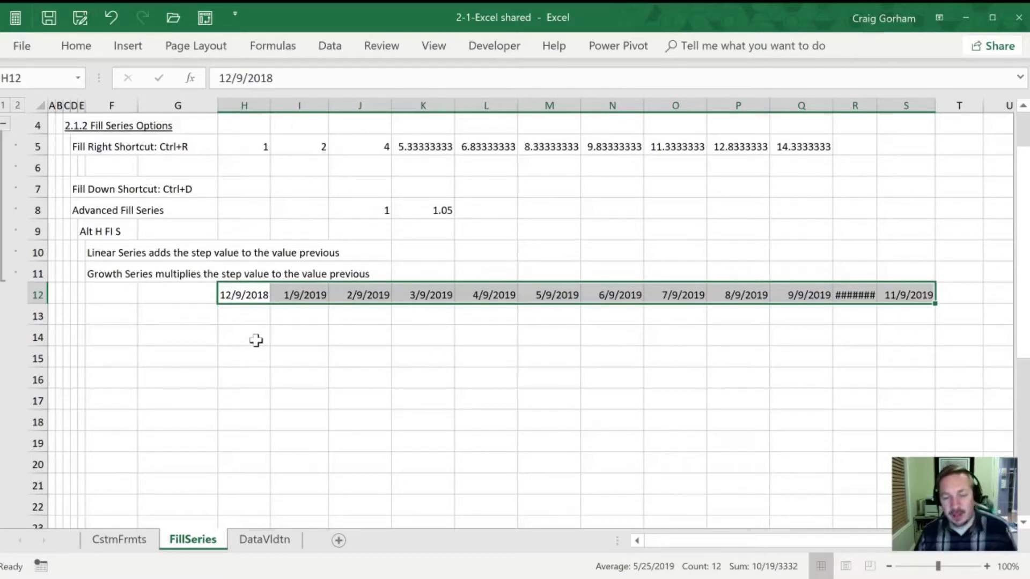
Deselect row 12 by selecting H14, then switch to the DataVldtn sheet.
click(255, 335)
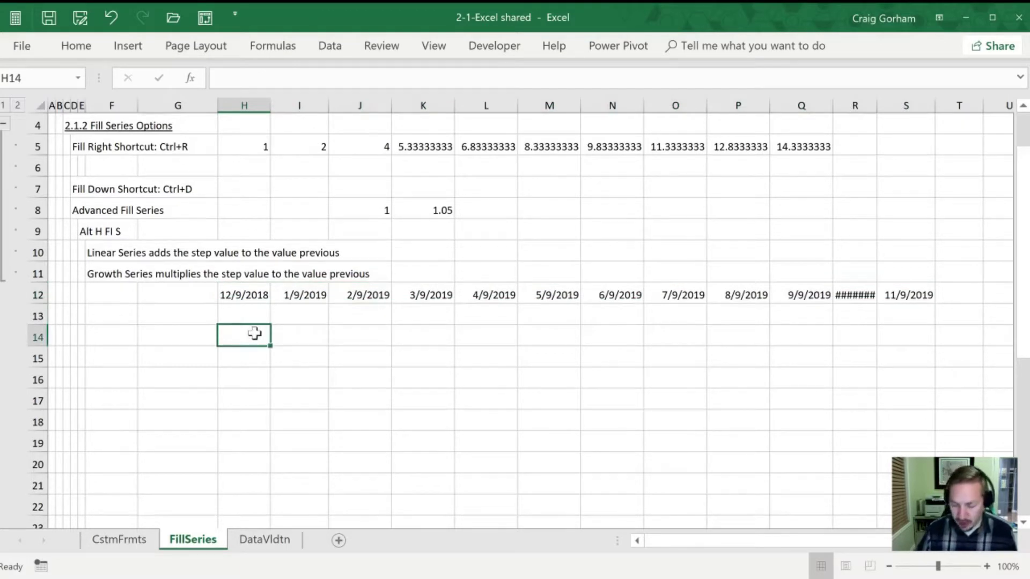
key(ctrl+Page_Down)
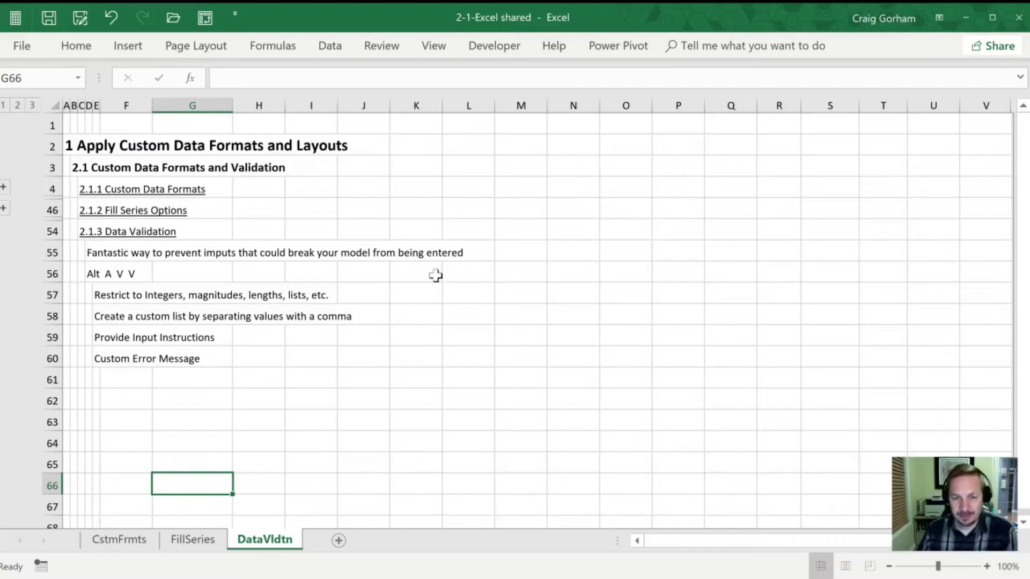
Select G61 and open the Data Validation dialog with Alt A V V.
click(196, 375)
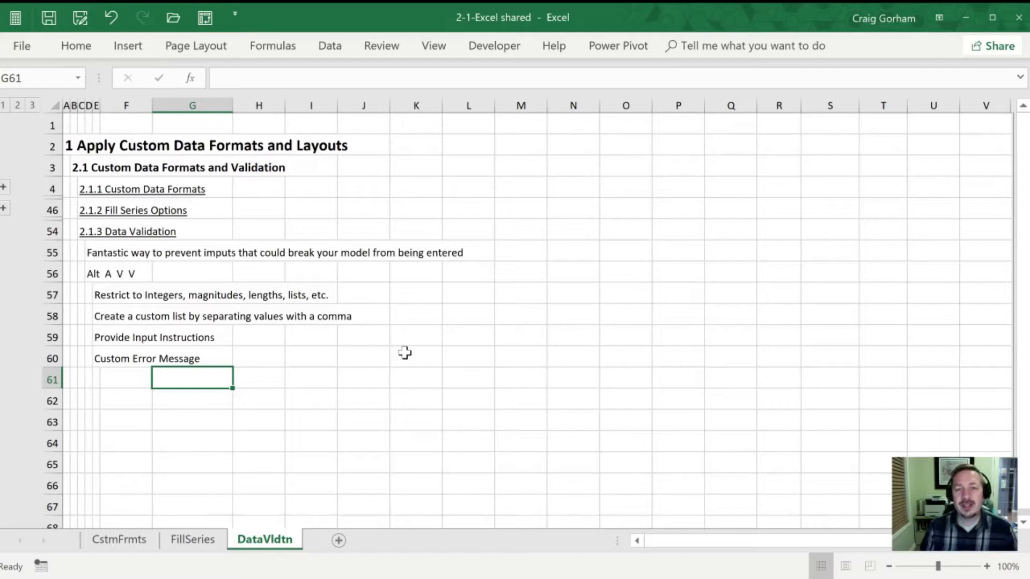
key(alt)
key(a)
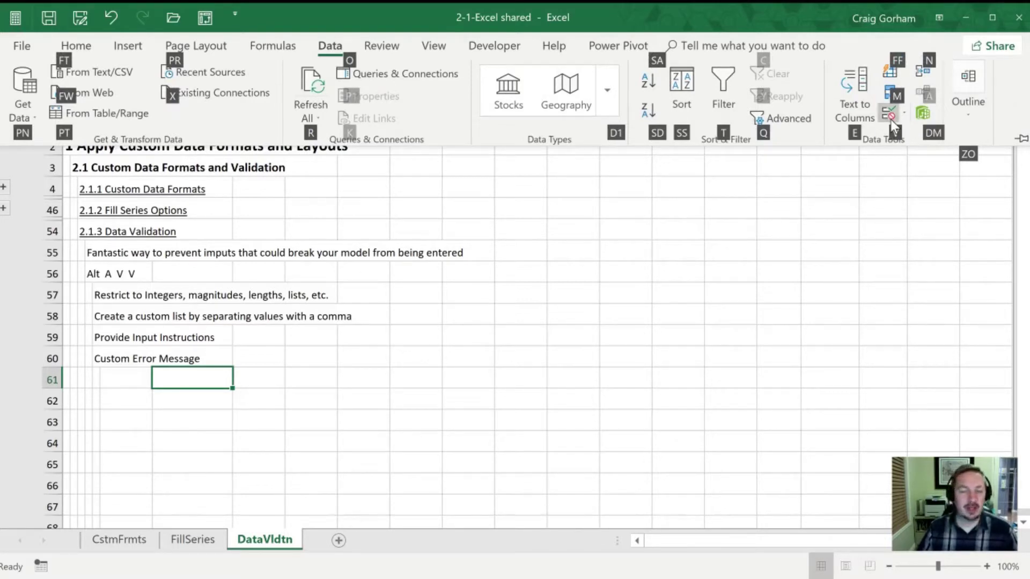
key(v)
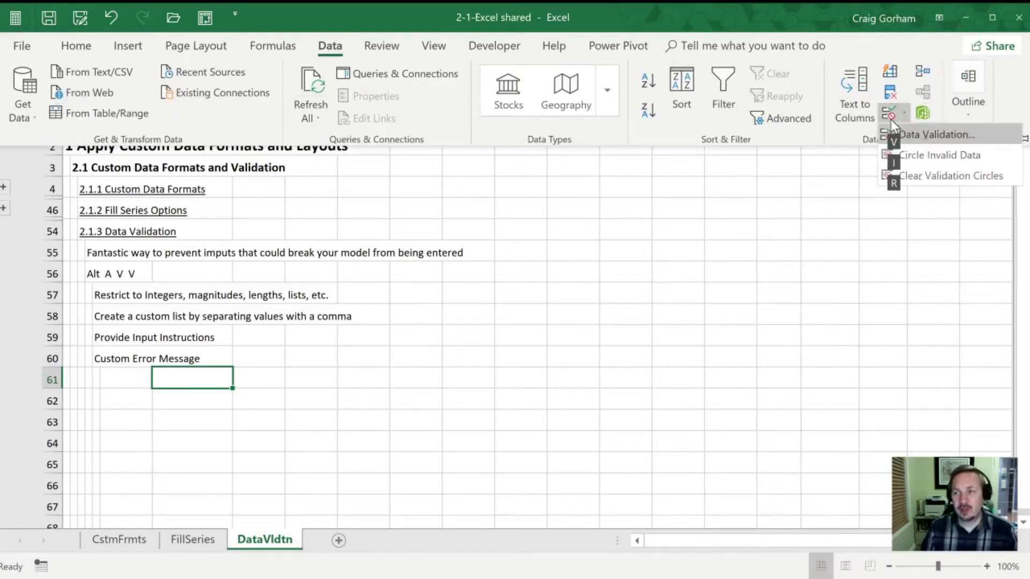
key(v)
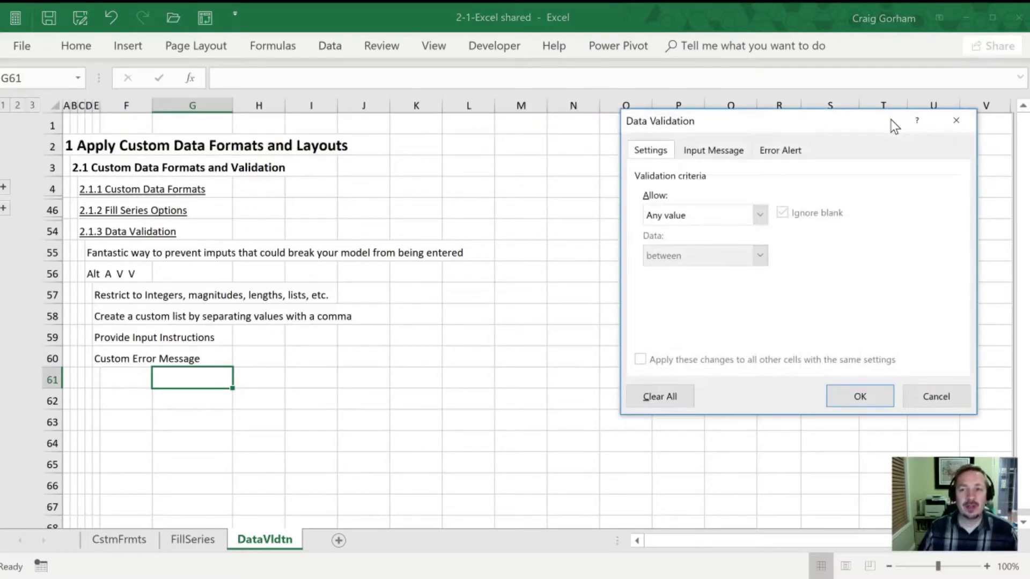
drag(745, 125, 593, 140)
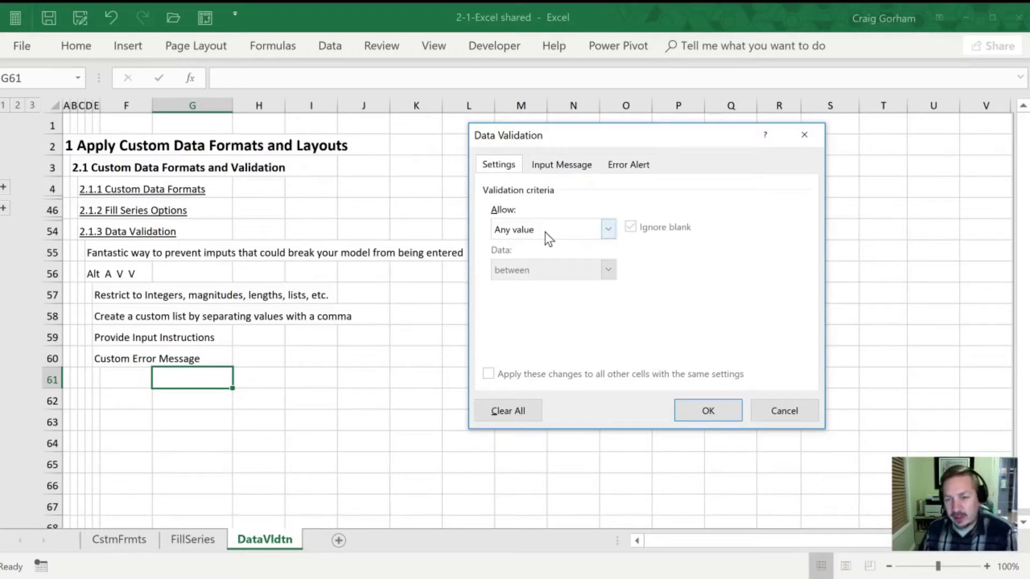
Allow Whole number between minimum 0 and maximum 100, and apply the rule.
click(608, 230)
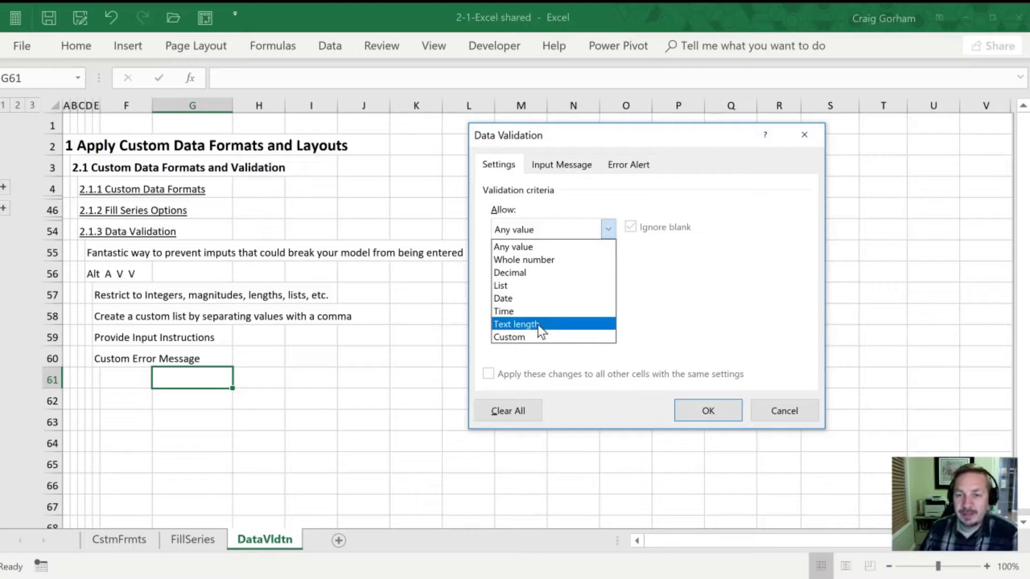
click(533, 261)
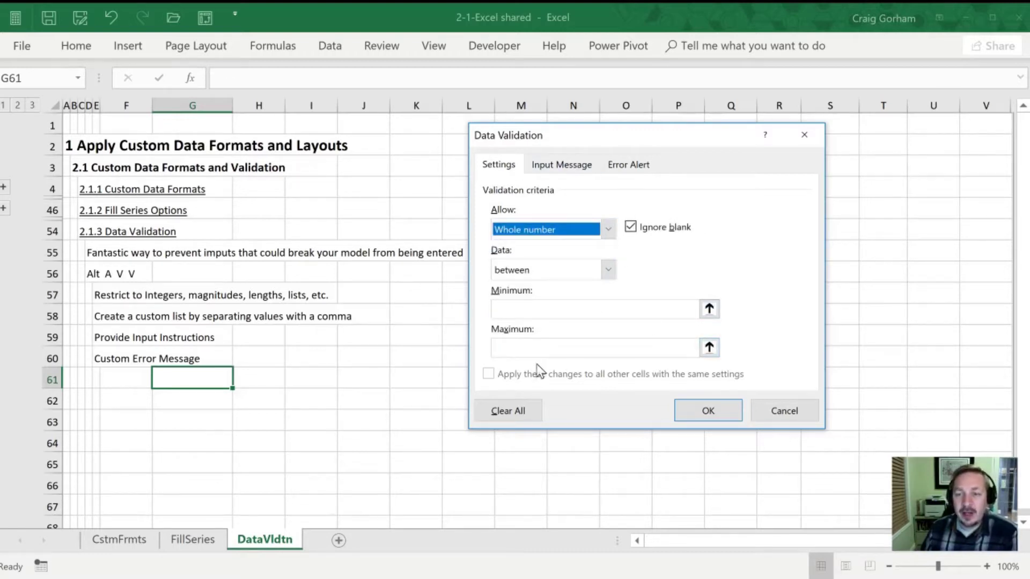
click(609, 270)
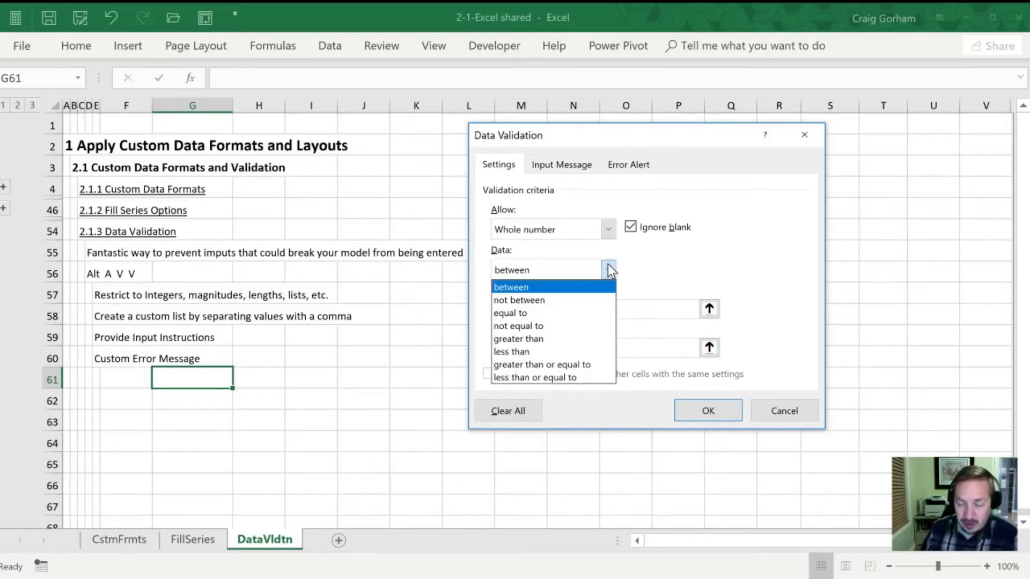
click(503, 288)
key(Tab)
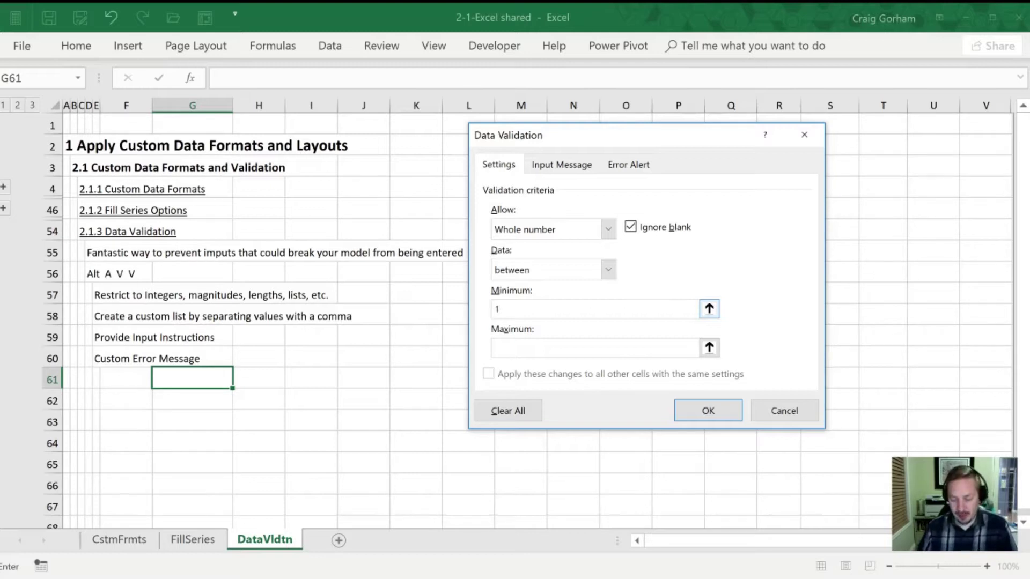
text(0)
key(Tab)
text(100)
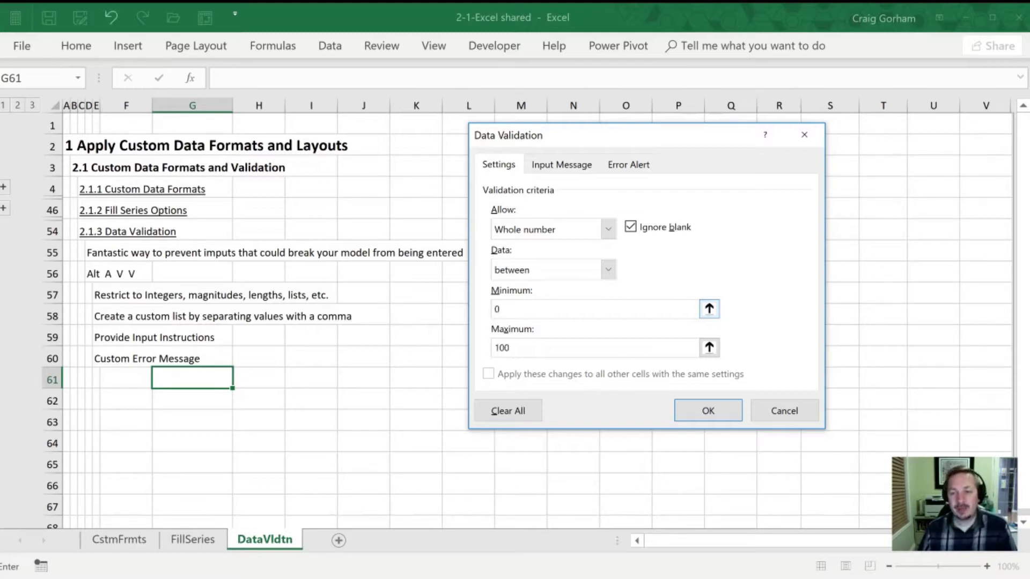
click(700, 410)
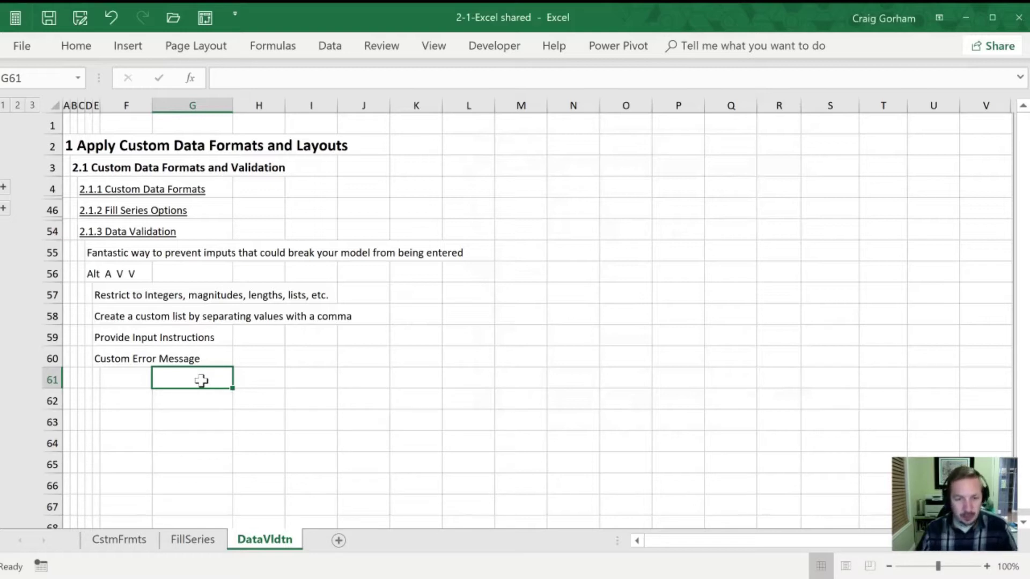
click(75, 46)
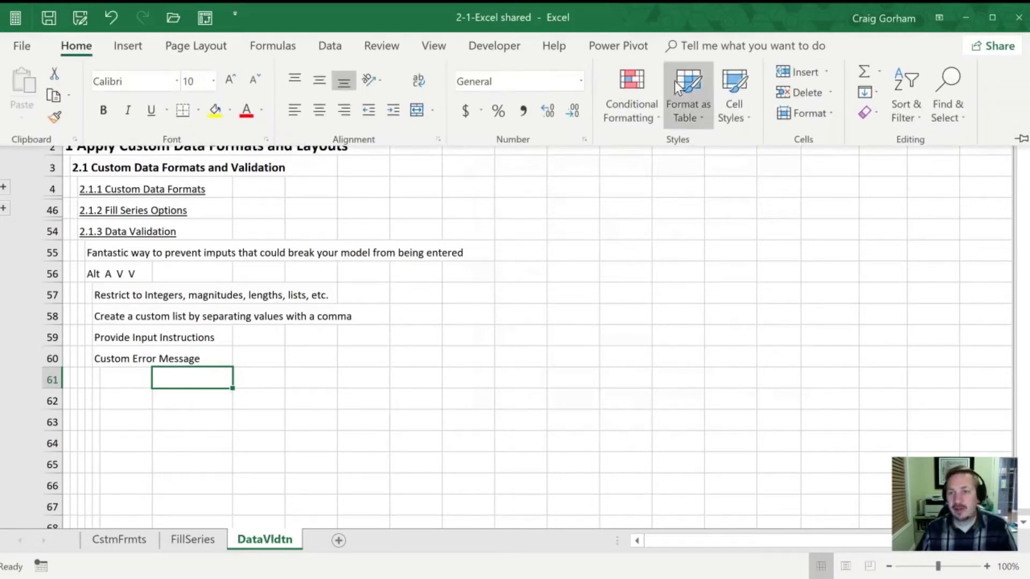
click(580, 83)
click(580, 83)
click(749, 120)
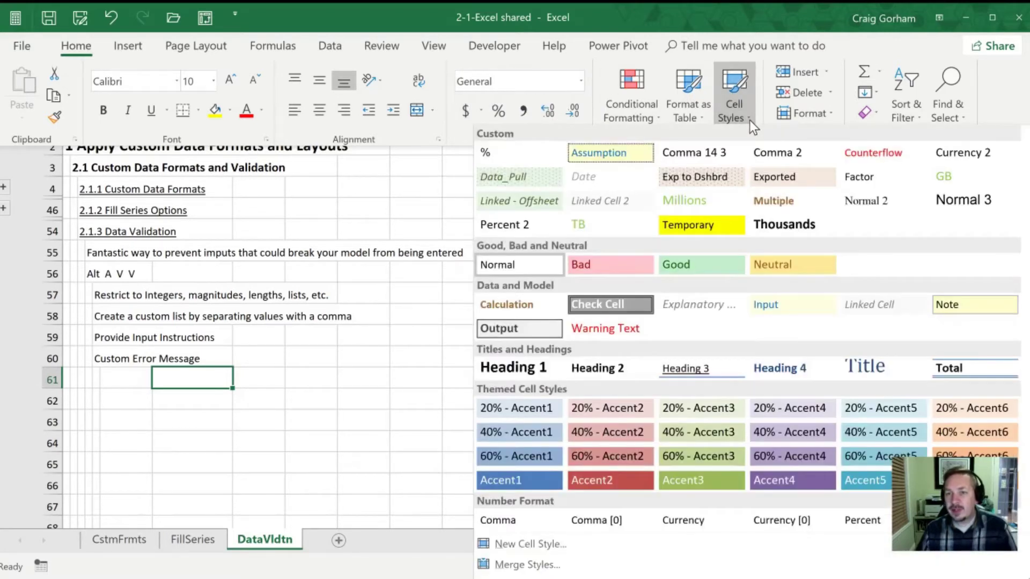
click(795, 307)
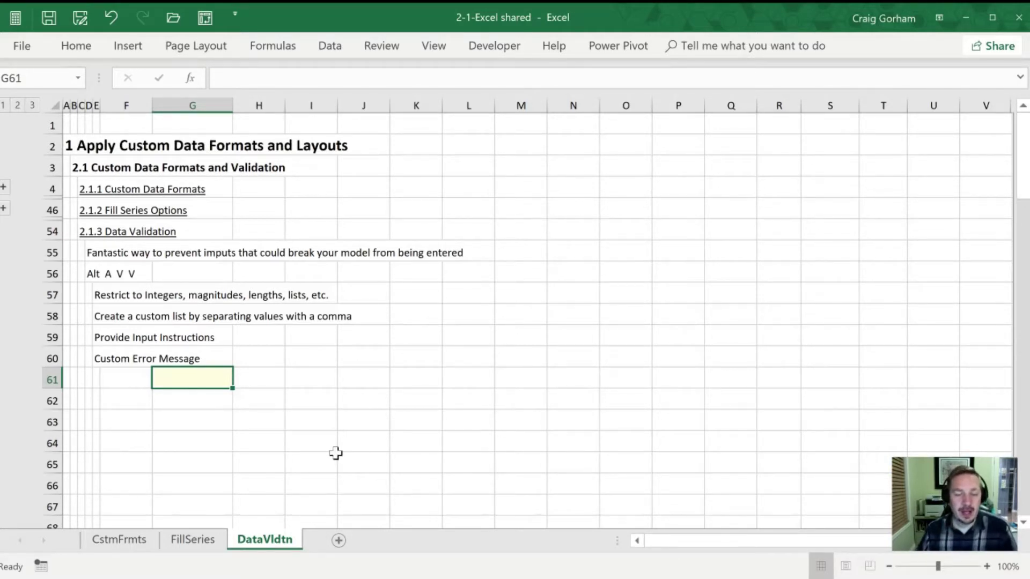
text(5)
key(Return)
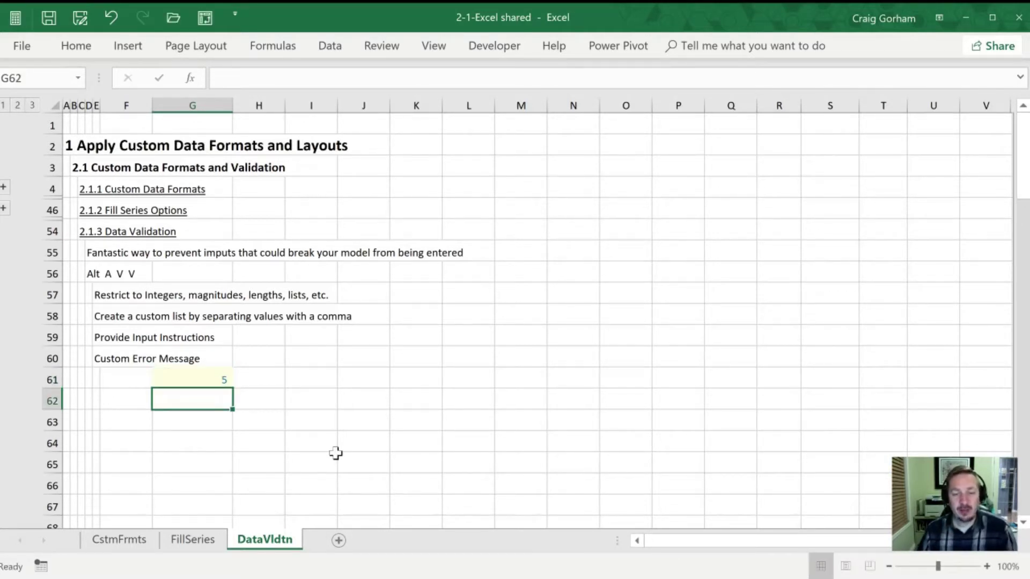
key(Up)
text(-1)
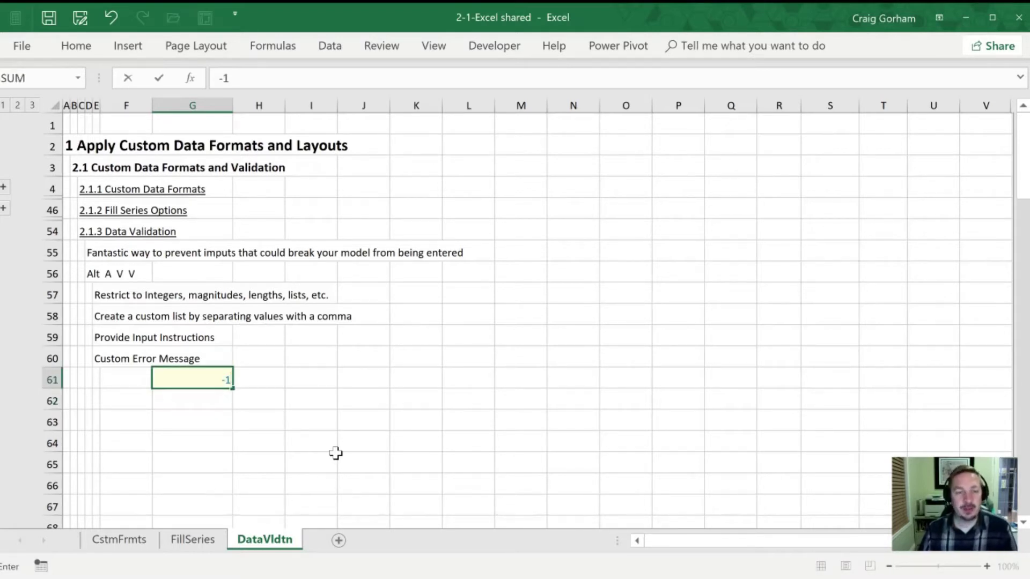
key(Return)
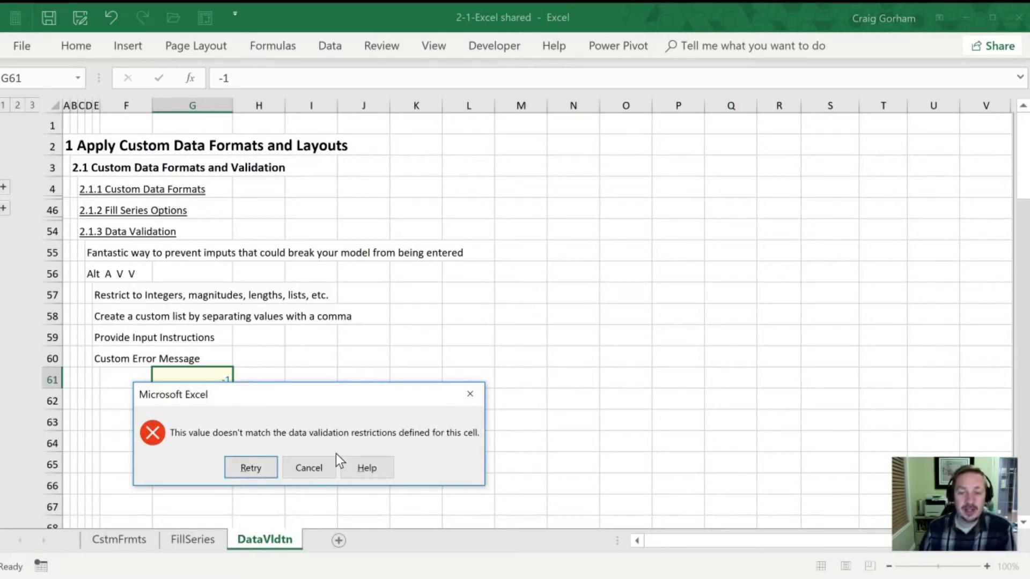
click(308, 468)
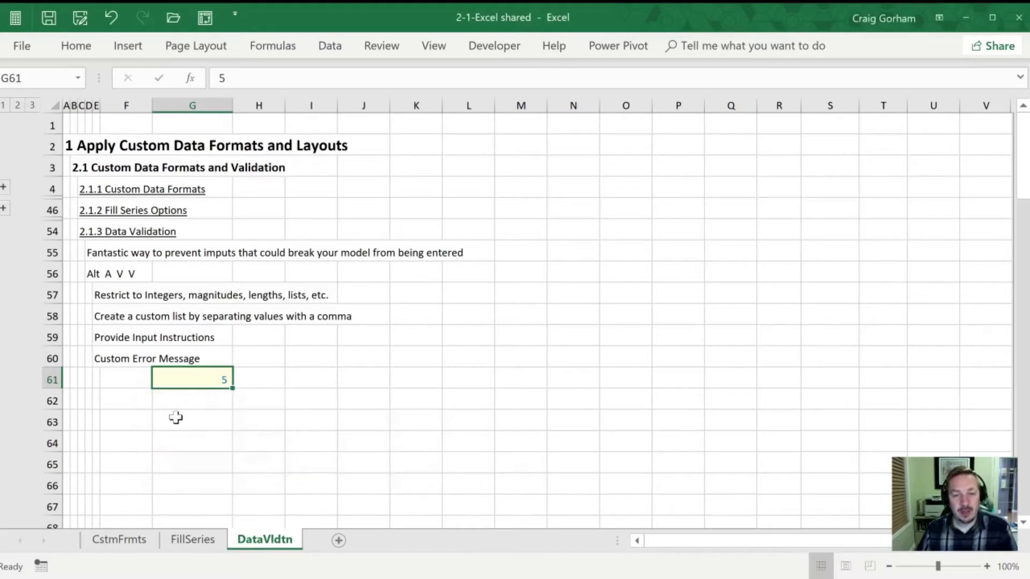
text(110)
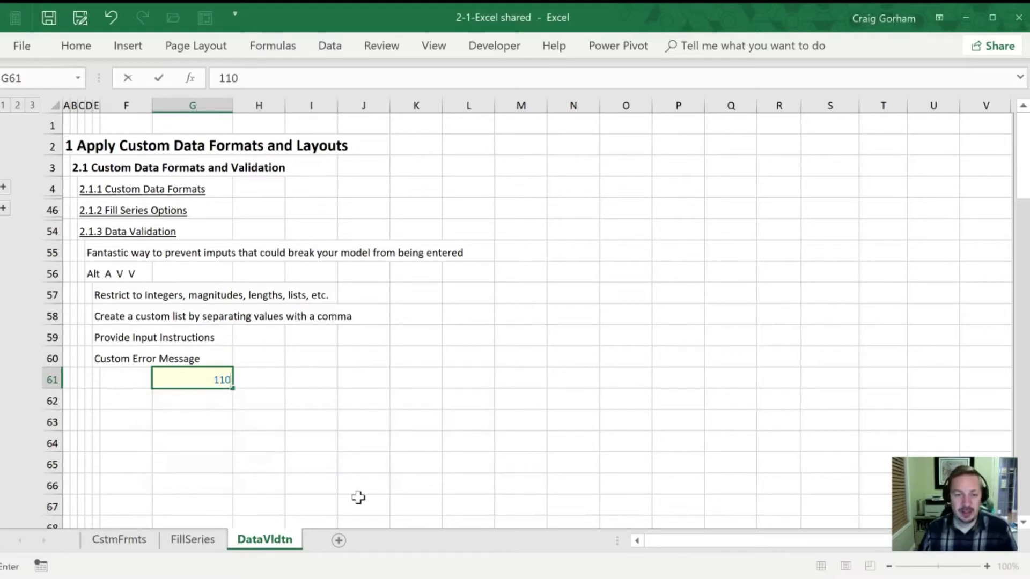
key(Return)
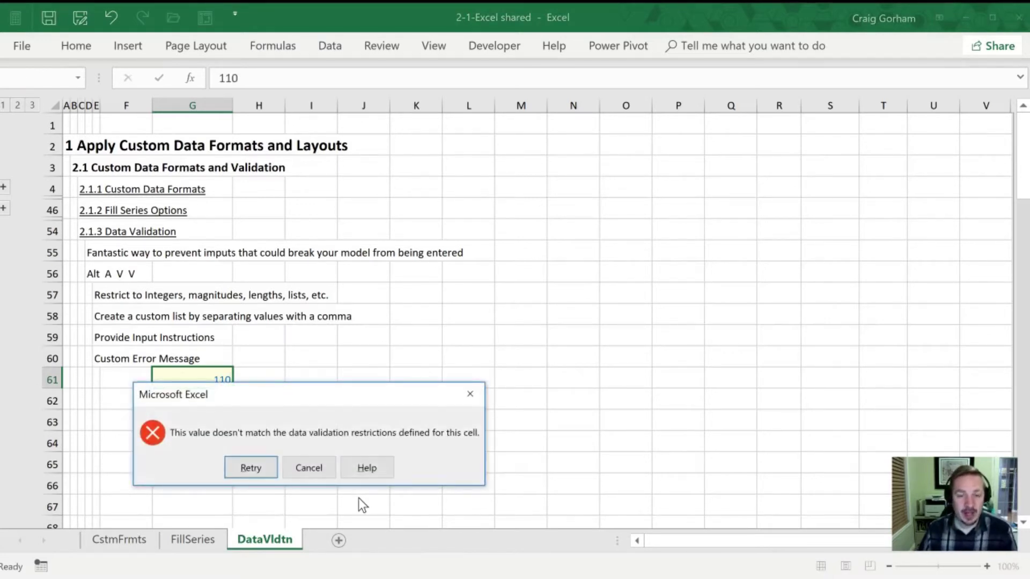
click(259, 471)
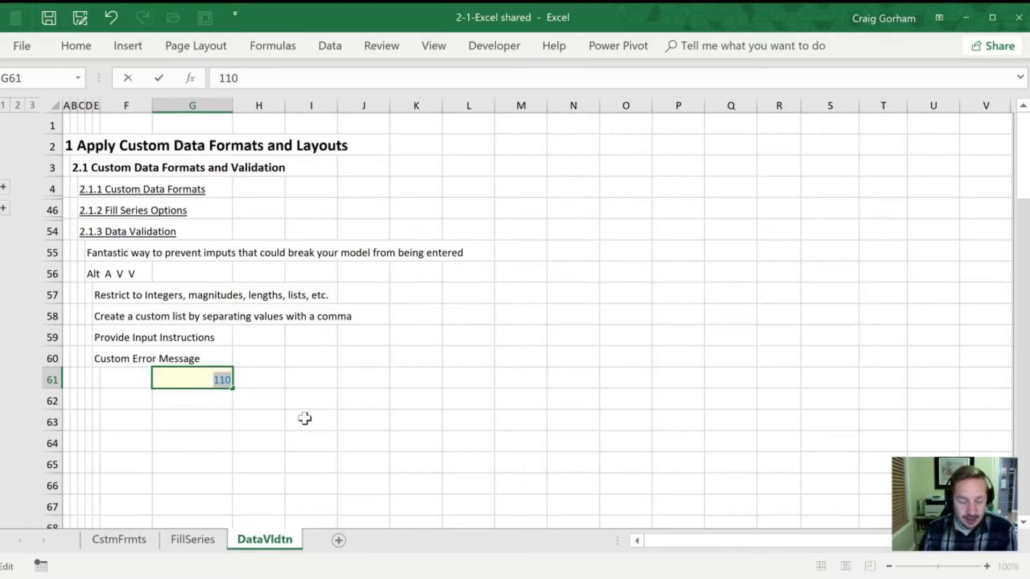
click(185, 401)
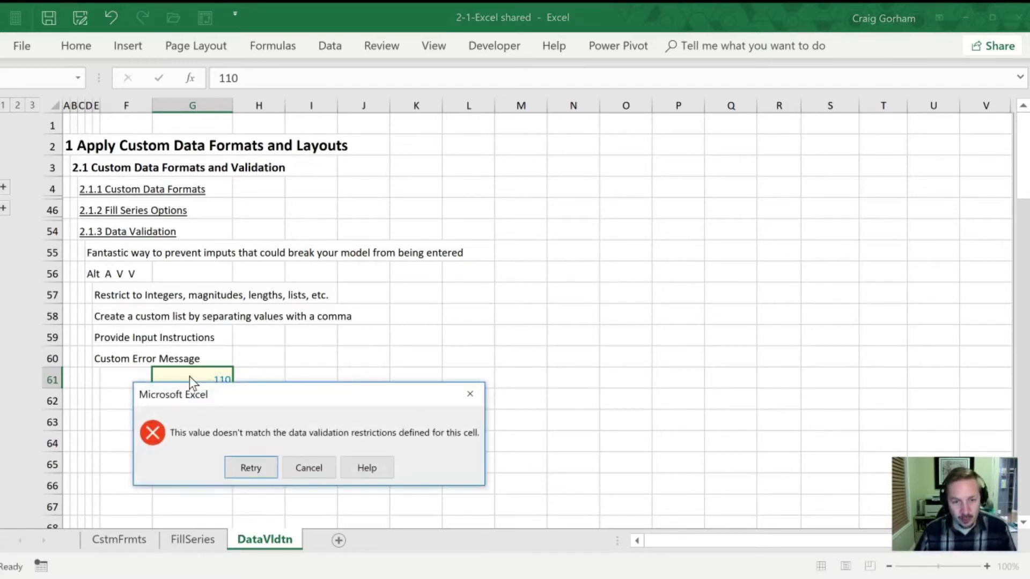
click(327, 475)
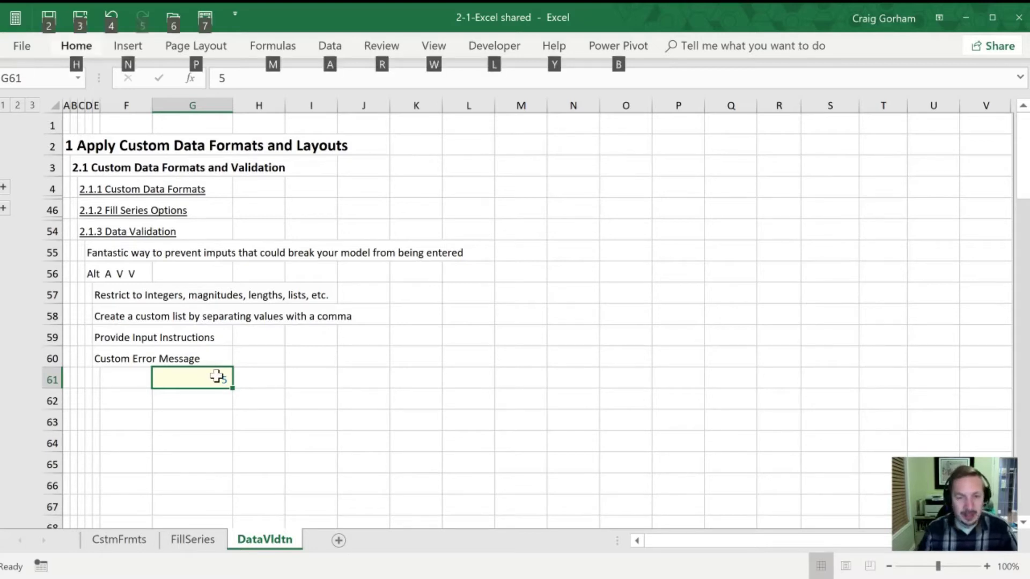
Add an input message titled 'Rating Input': 'Please enter your rating from 0 (lowest) to 100 (best).'.
key(alt+a)
key(v)
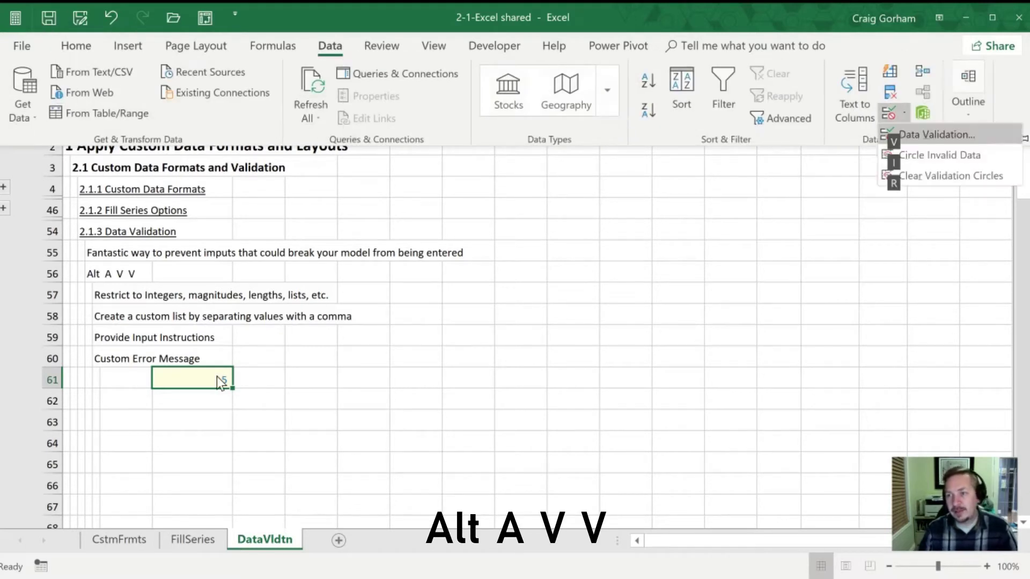
key(v)
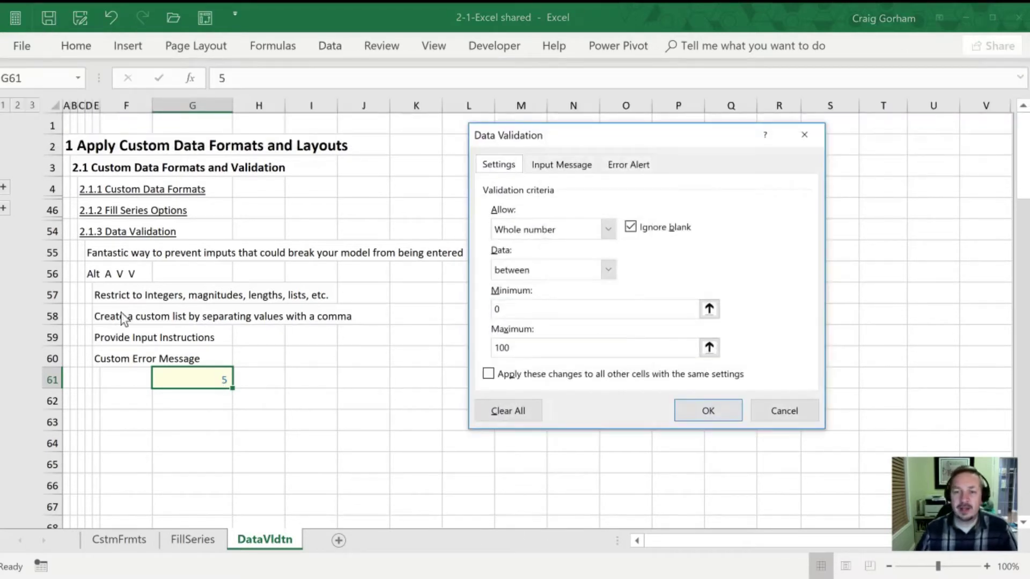
click(538, 166)
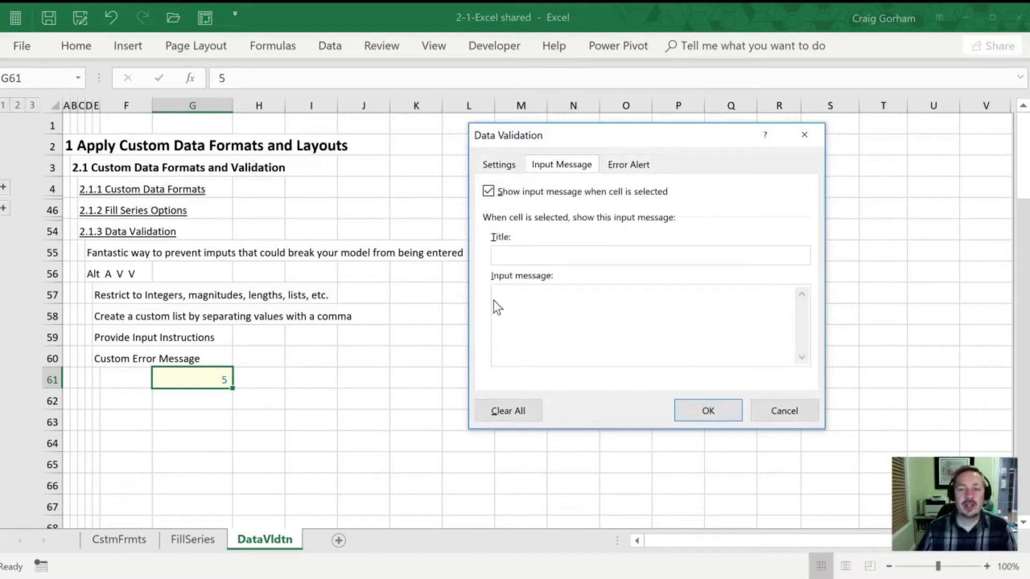
click(650, 255)
text(Rating (nput)
key(Tab)
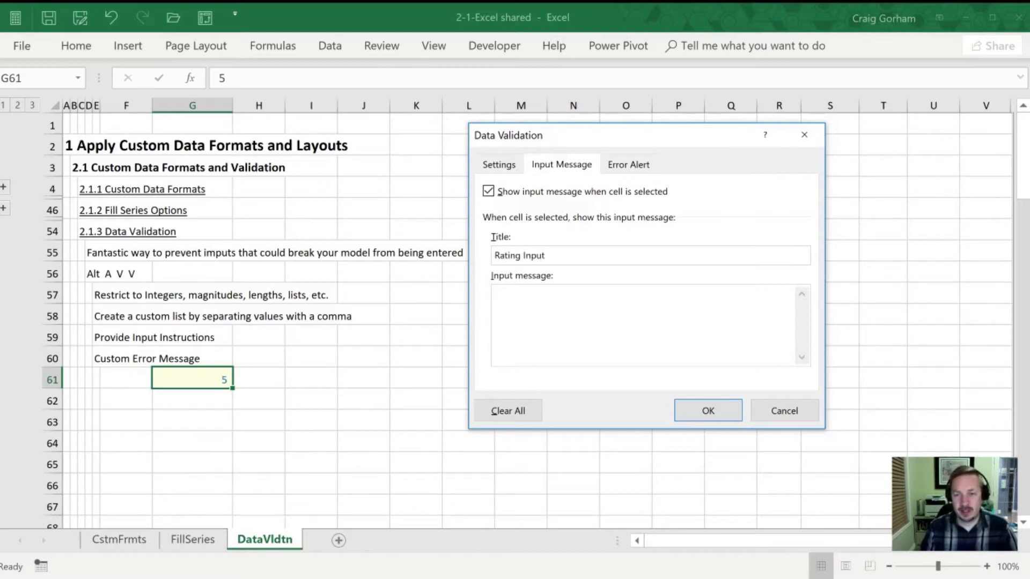
text(Please ent)
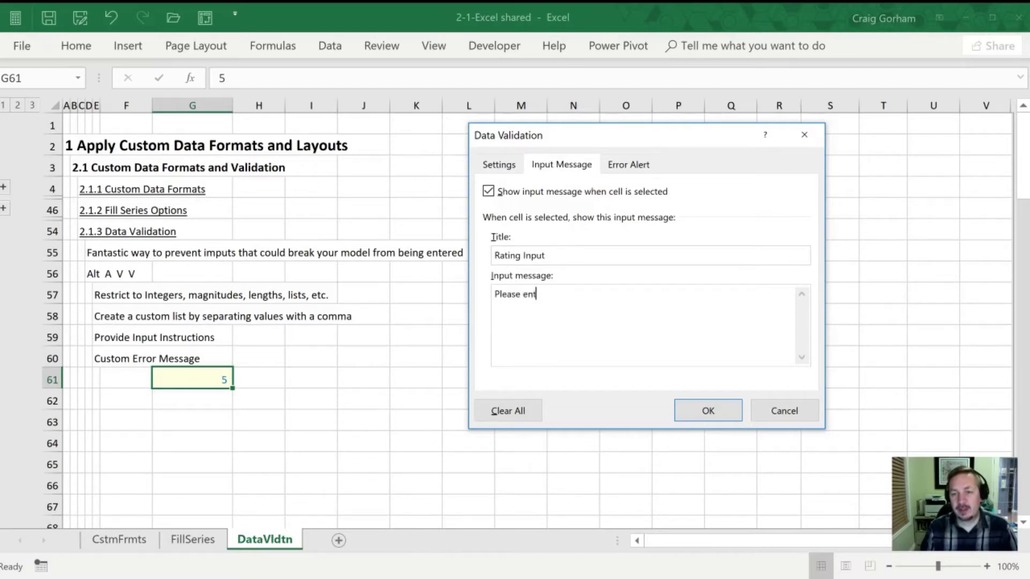
text(er your rat)
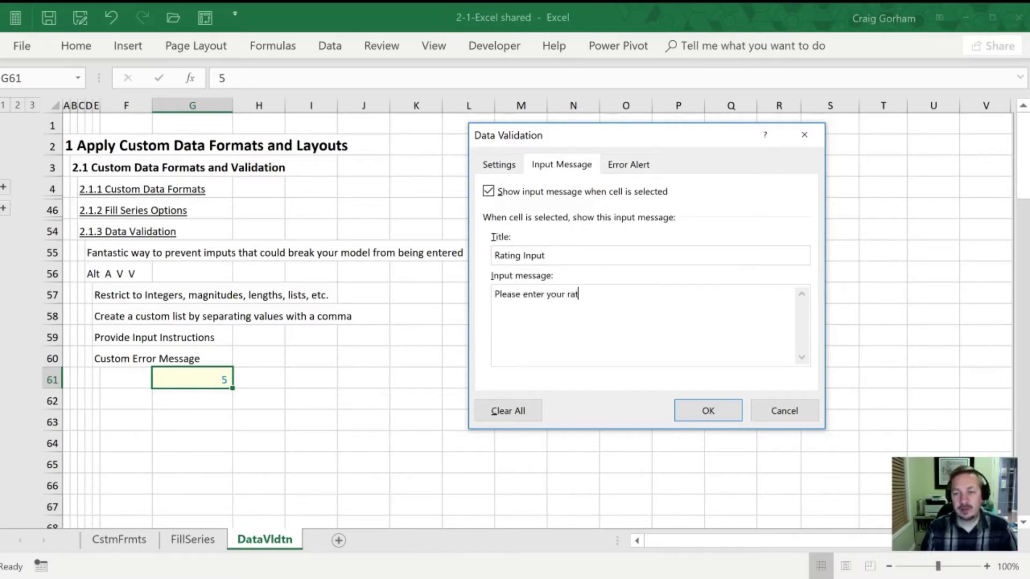
text(ing from )
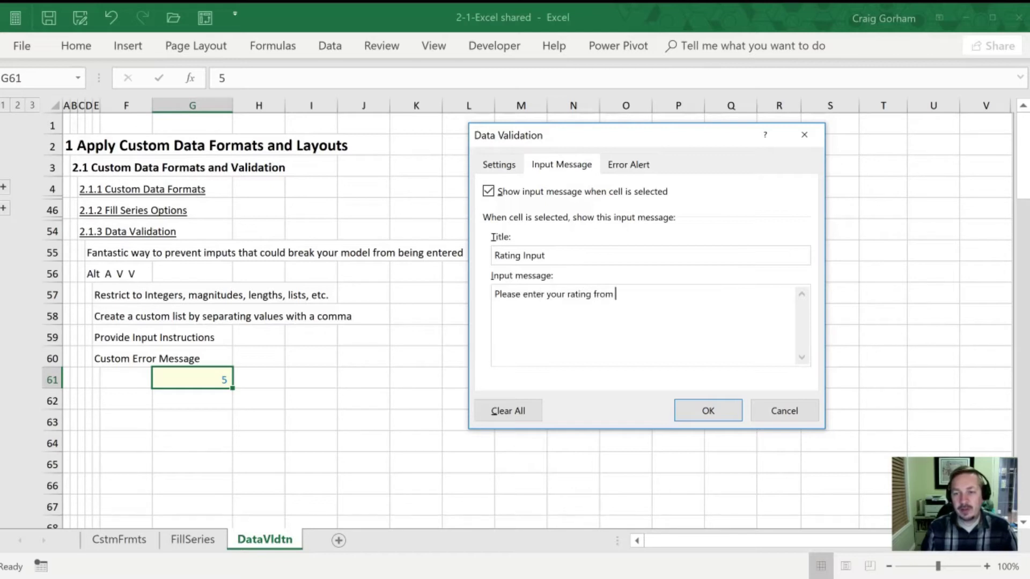
text(0 )
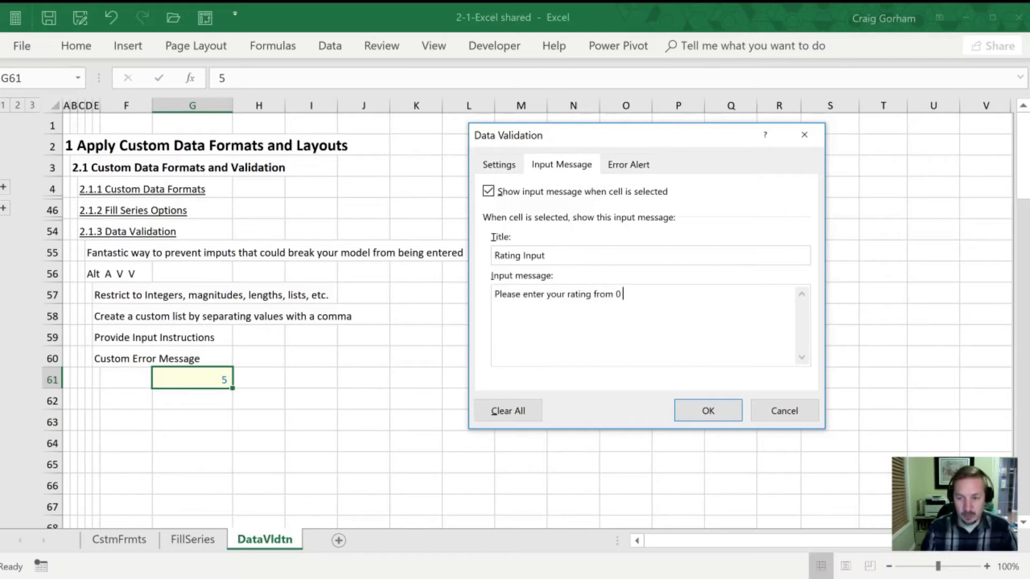
text(()
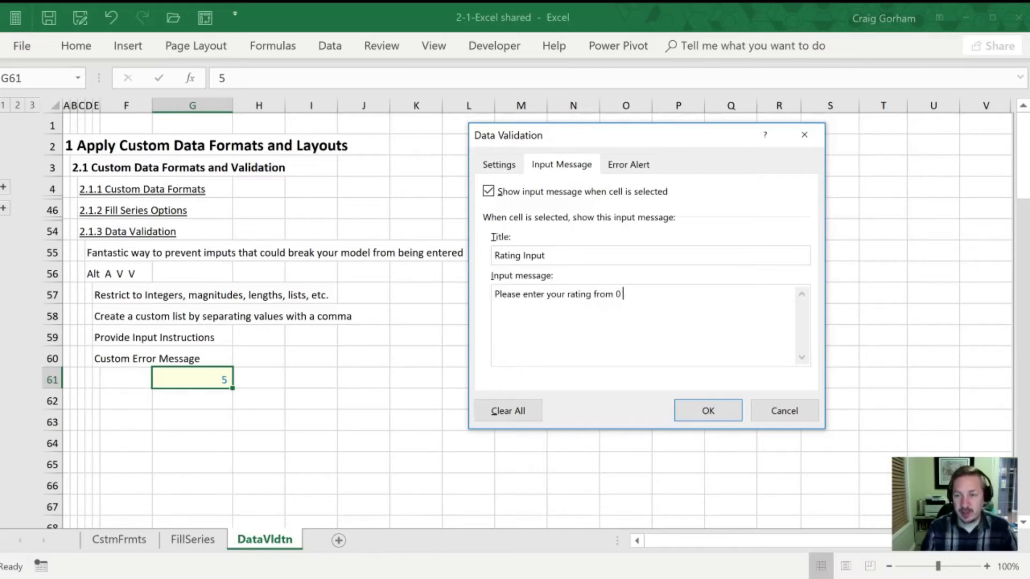
text(lowest) to)
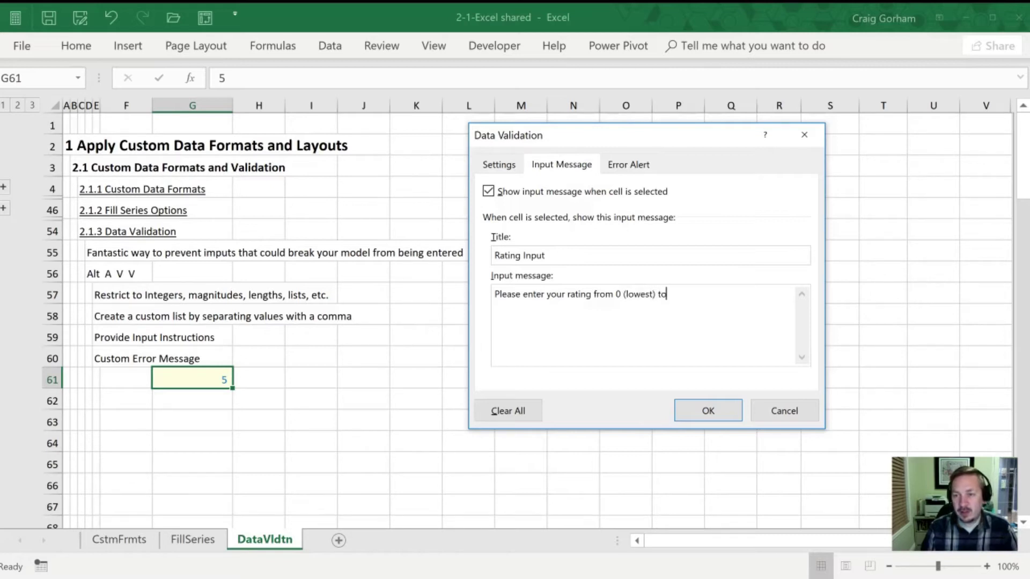
text( 100 )
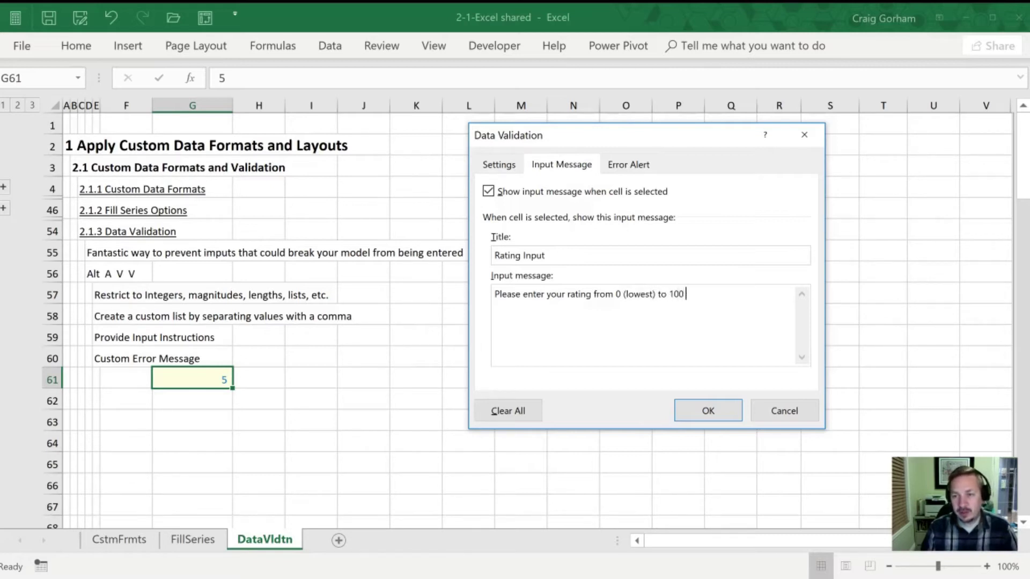
text((best))
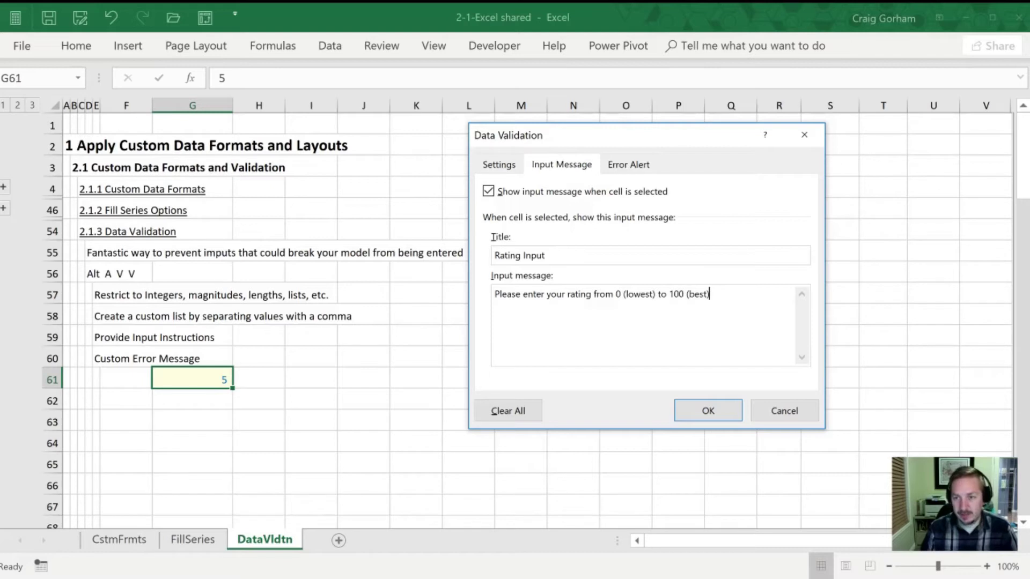
text(.)
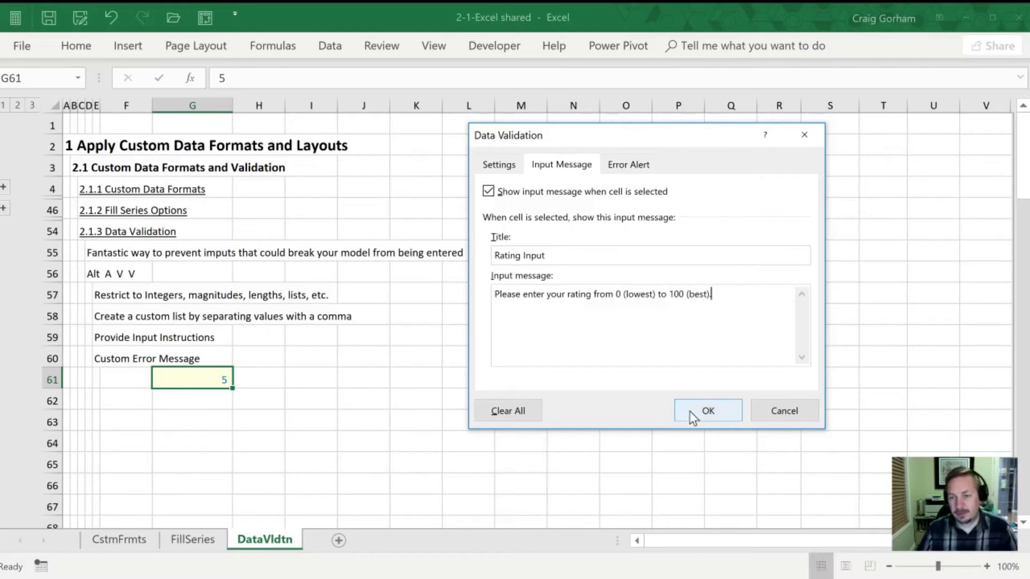
click(690, 410)
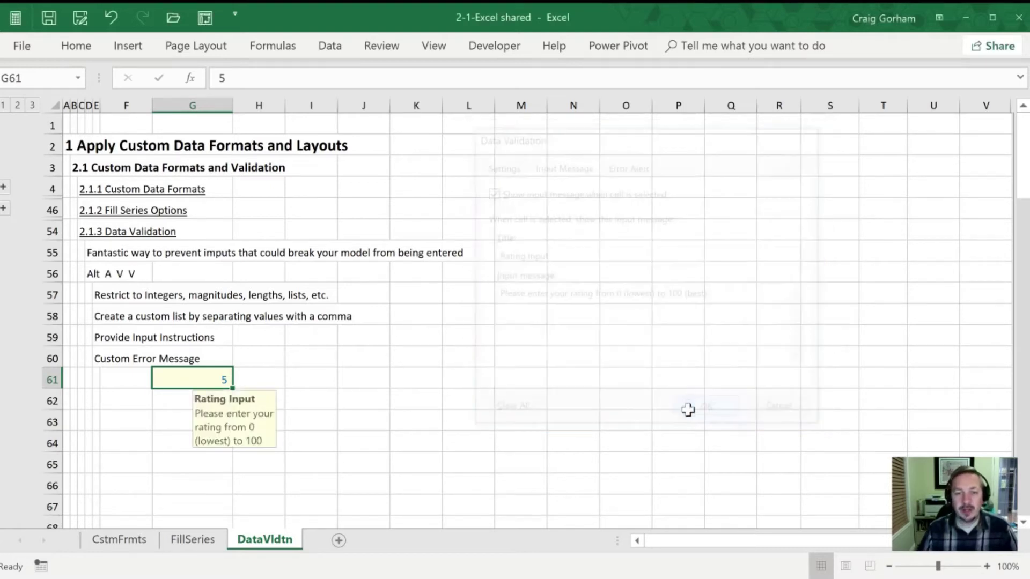
click(356, 455)
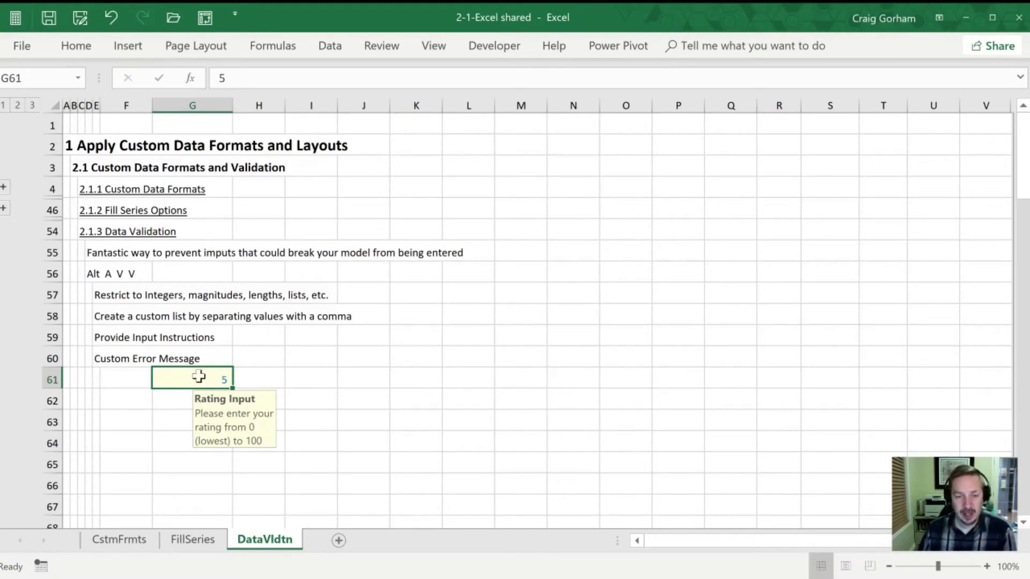
On the Error Alert tab, enter title 'Inproper' and message 'Please enter a value between 0 and 100.'.
key(alt)
key(a)
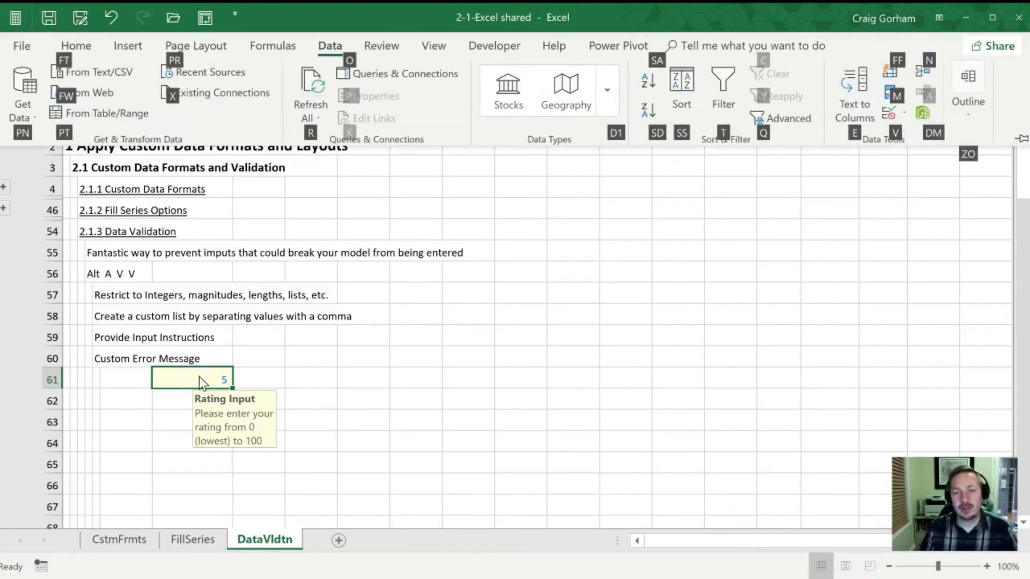
key(v)
key(v)
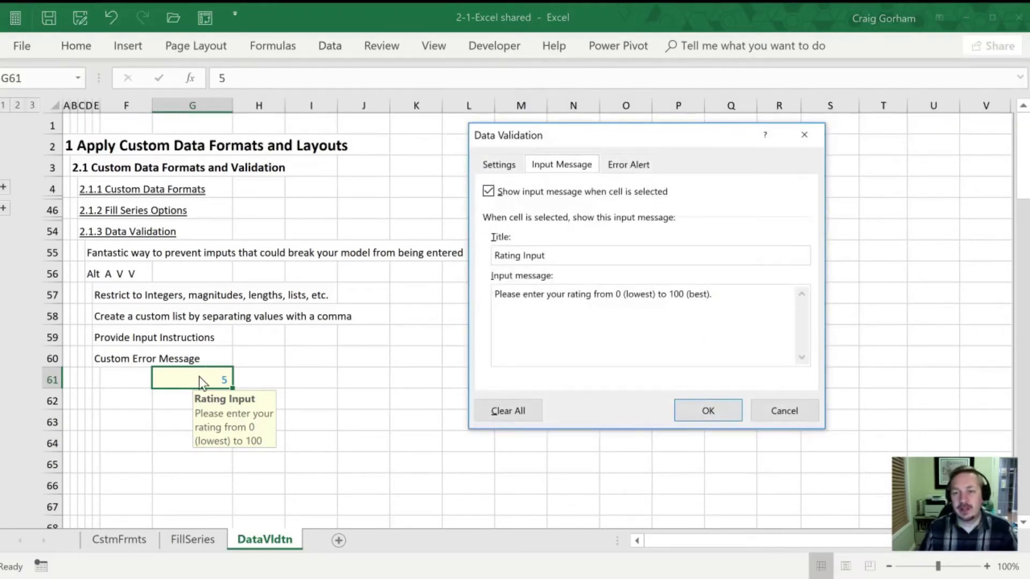
click(629, 165)
click(688, 263)
text(Inproper)
click(640, 295)
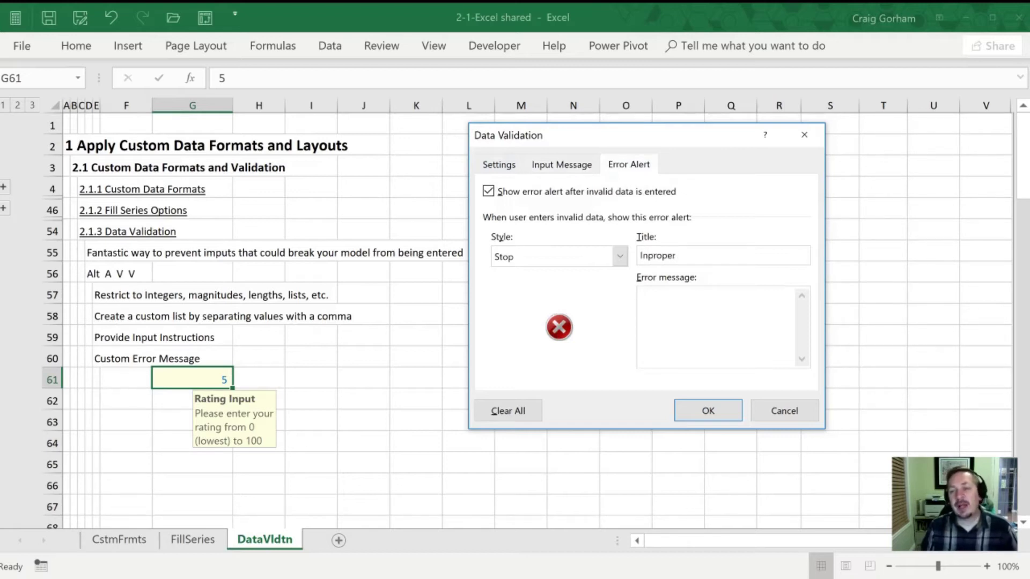
text(Please enter a value between 0 and 100.)
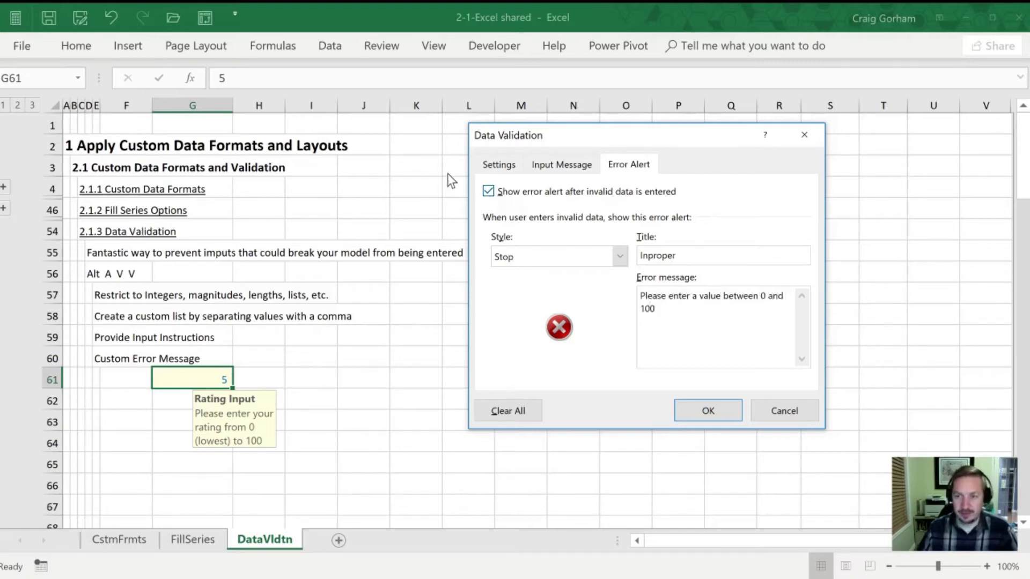
click(717, 412)
click(360, 419)
click(200, 379)
text(110)
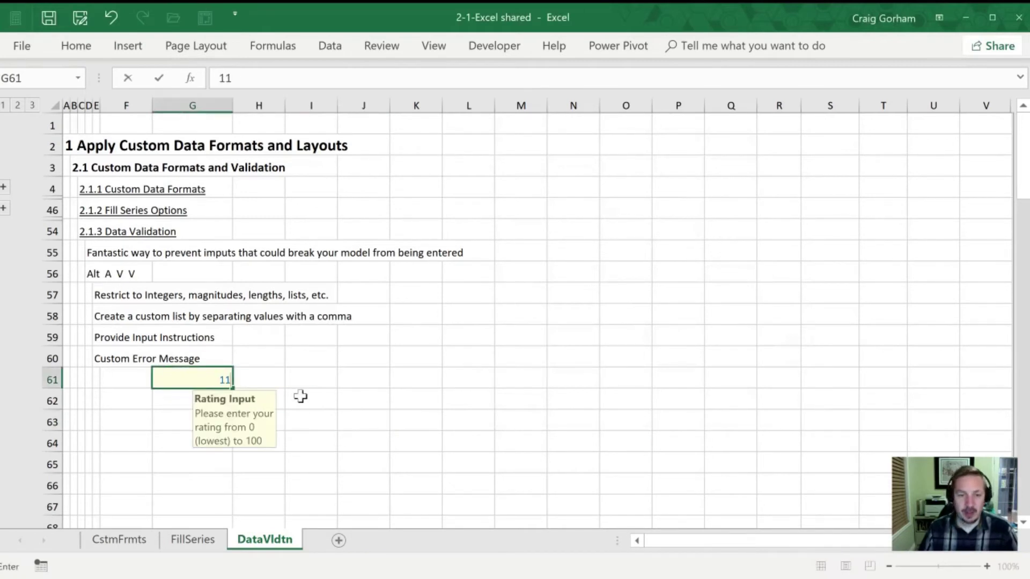
key(Return)
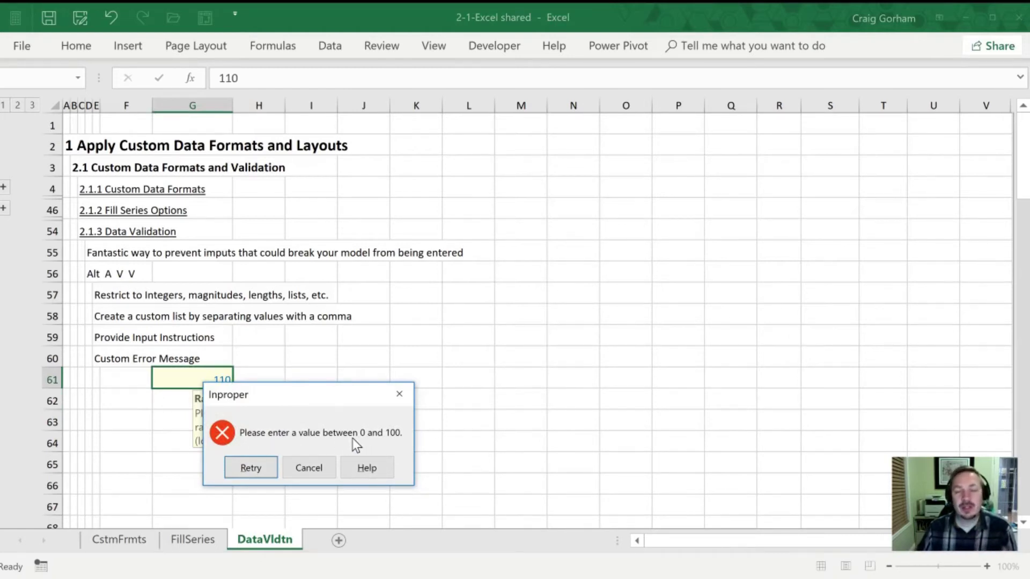
click(304, 468)
click(156, 437)
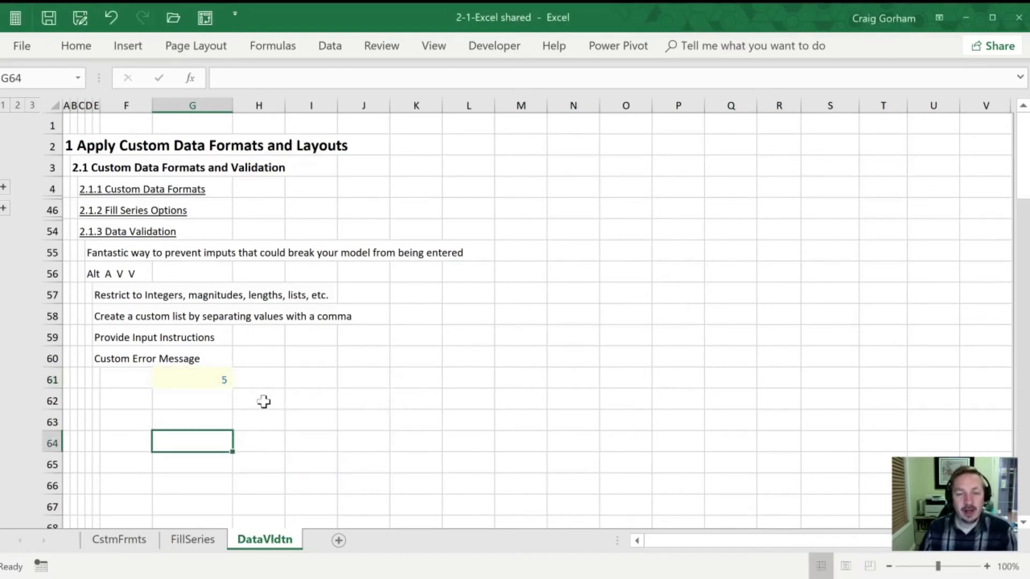
Apply the Input style from the Cell Styles gallery to cell G63.
key(Up)
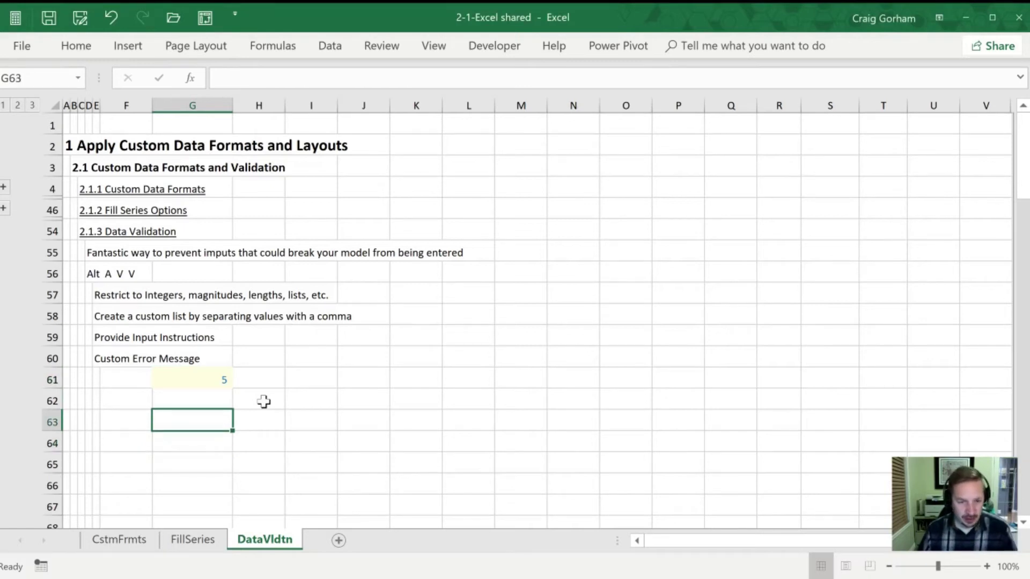
key(Down)
key(Up)
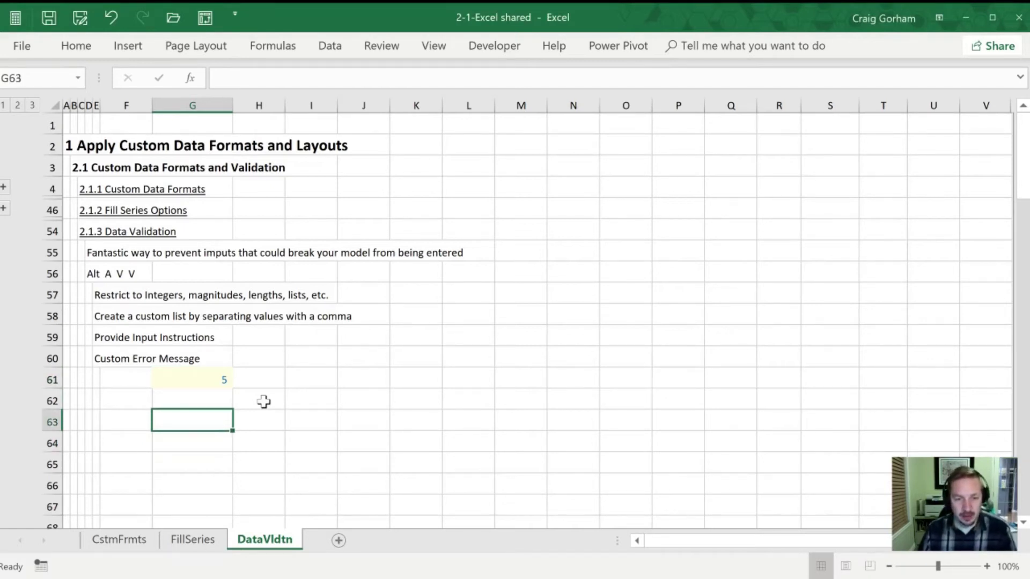
click(102, 45)
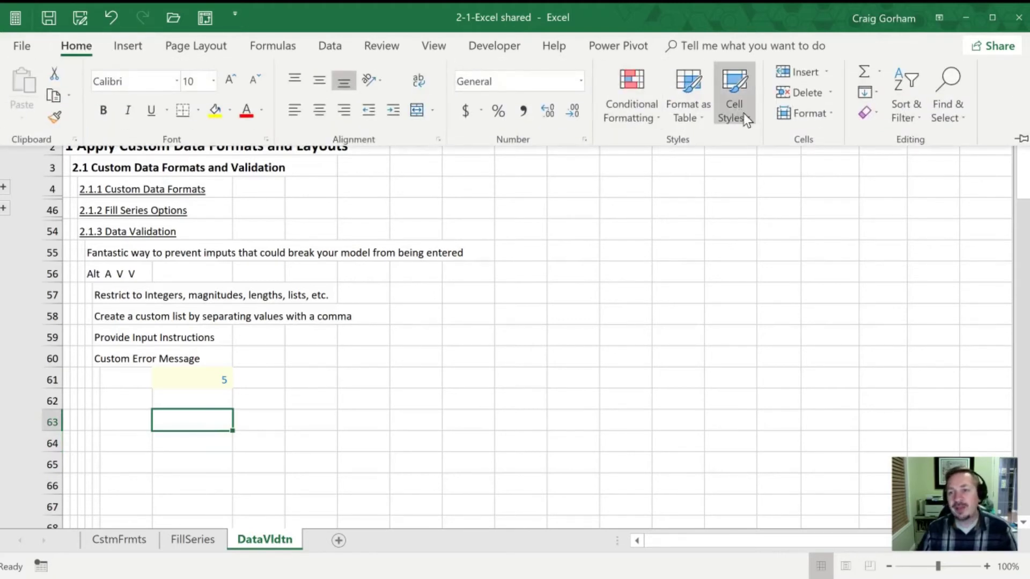
click(743, 113)
click(791, 308)
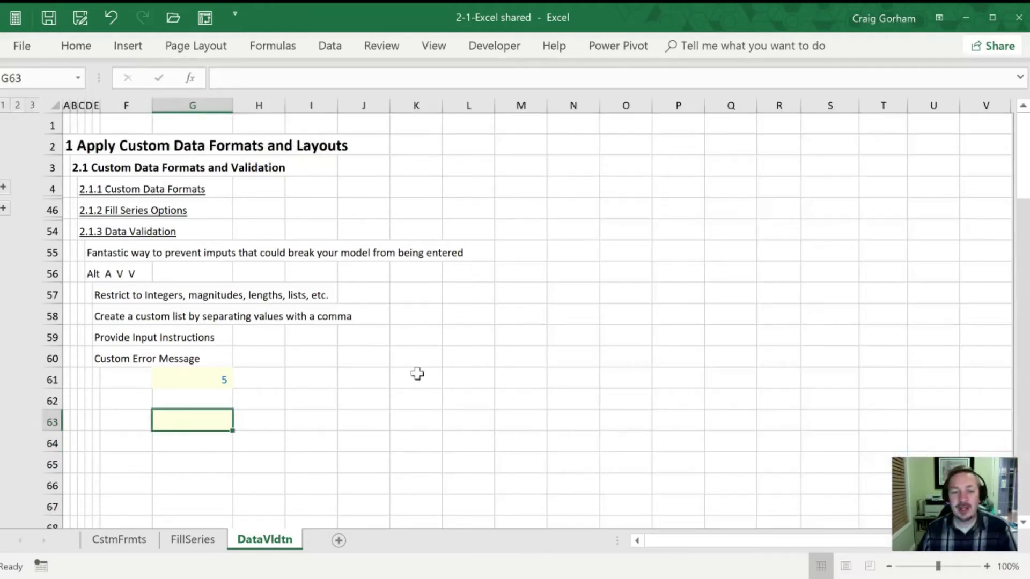
key(Right)
key(Left)
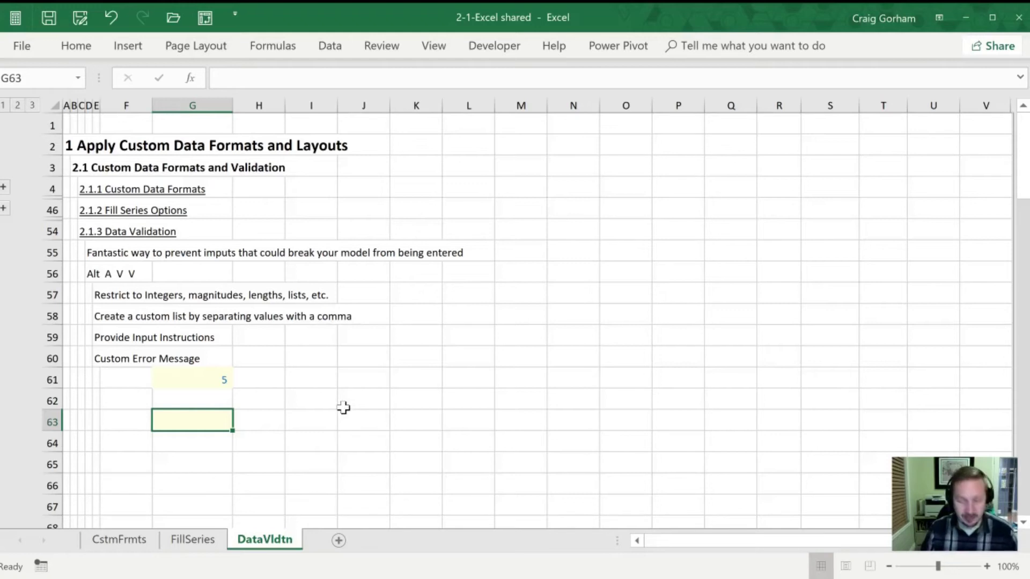
In G63's Data Validation, set Allow to List with source 'No, Yes'.
key(alt)
key(a)
key(v)
key(v)
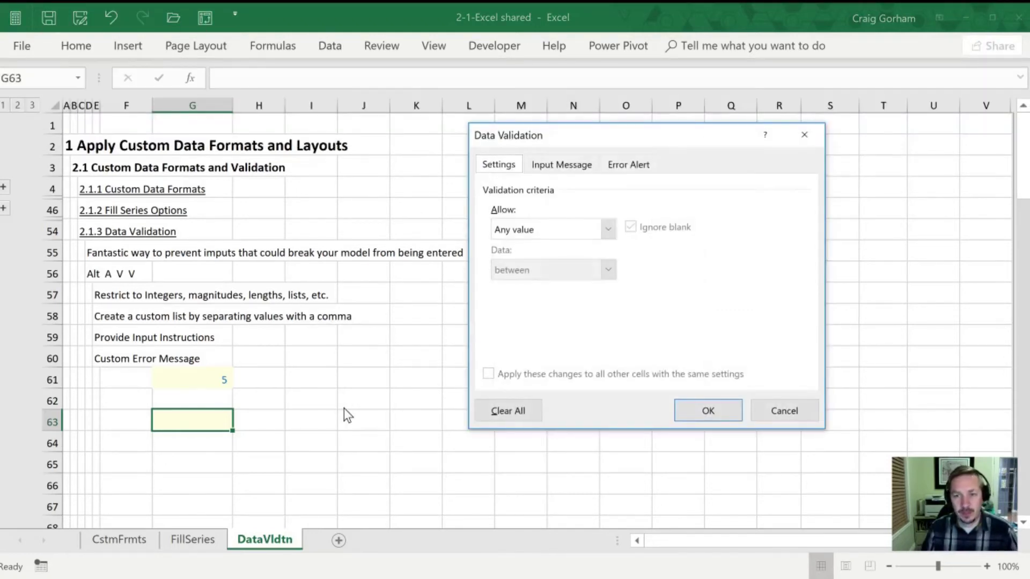
click(608, 230)
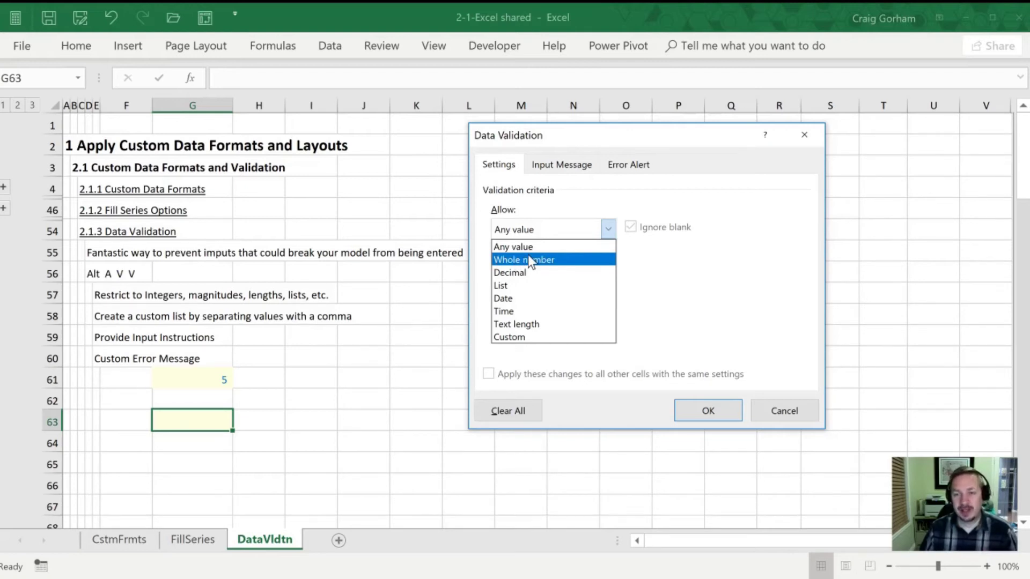
click(503, 286)
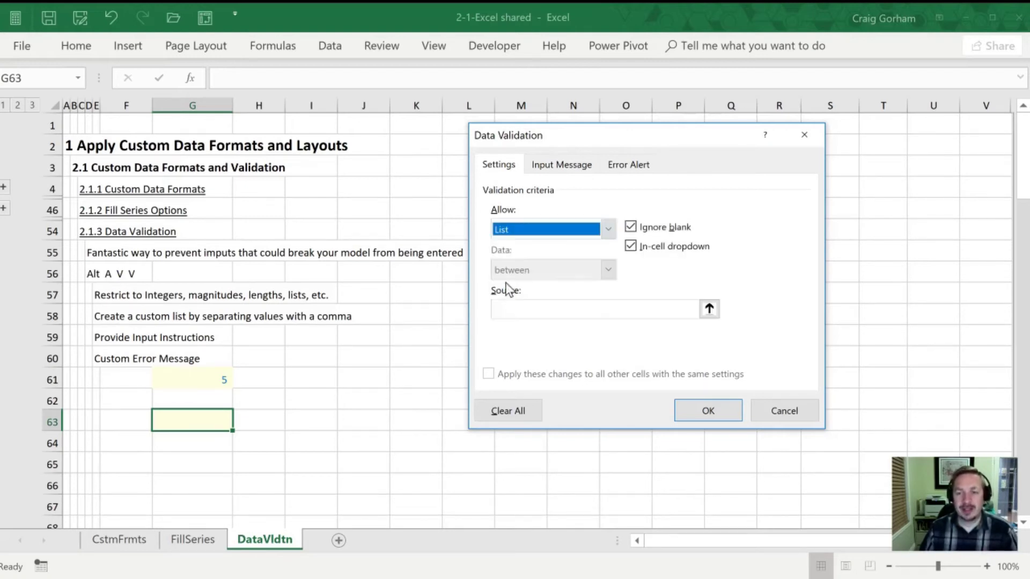
click(689, 309)
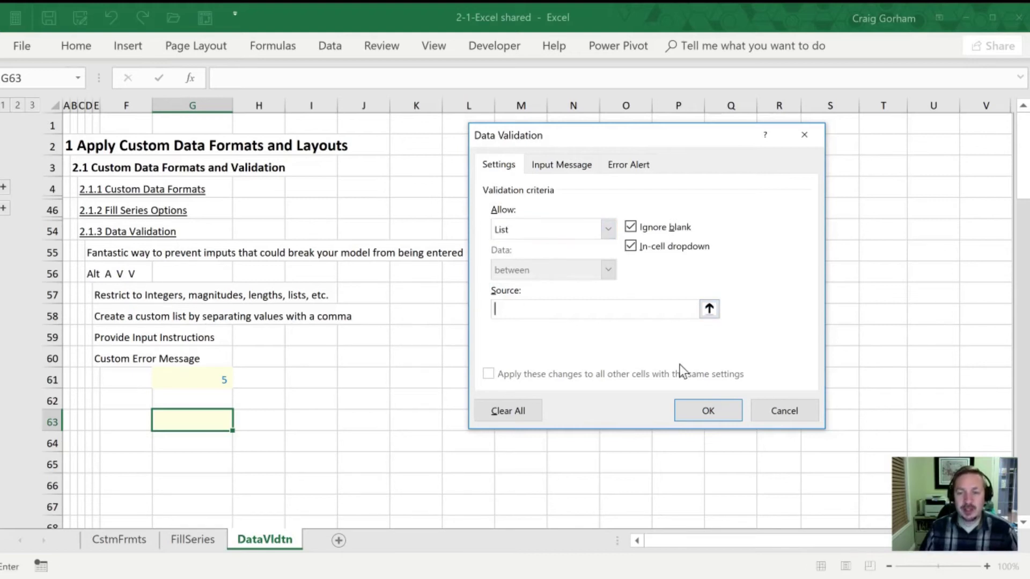
text(No, Yesa)
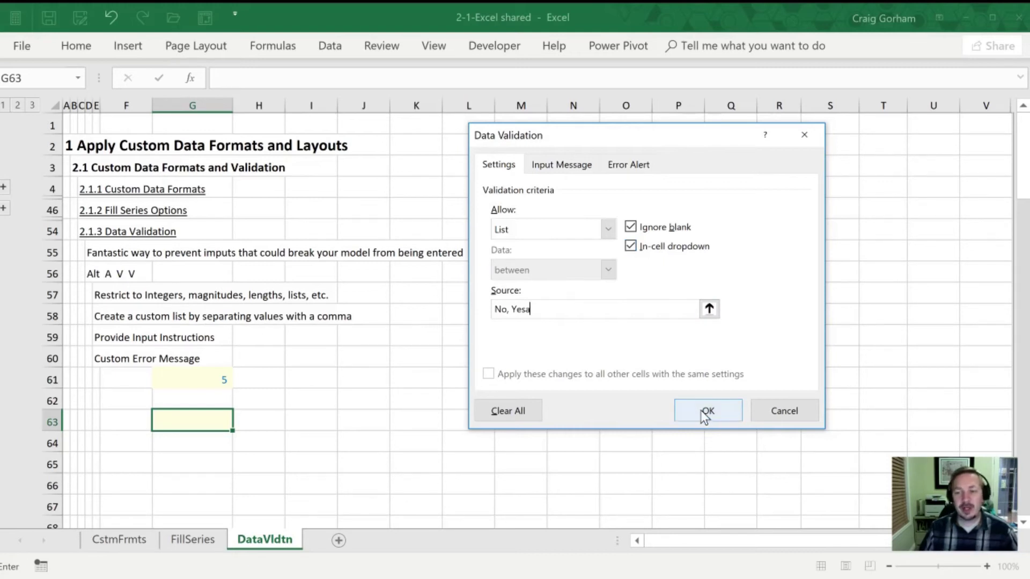
Apply the No/Yes list rule to G63 and test its dropdown by picking each choice.
click(699, 411)
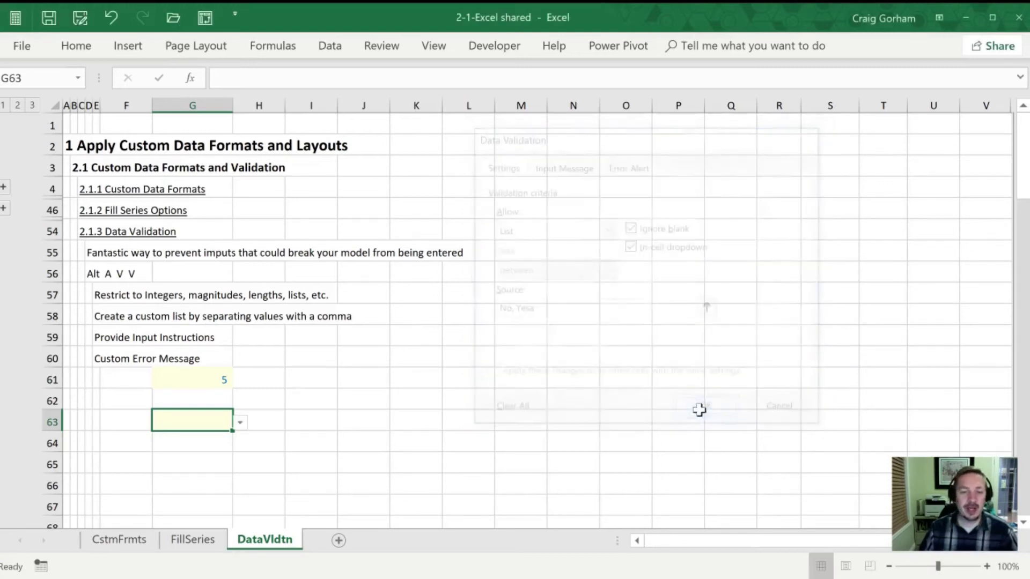
click(239, 461)
click(169, 423)
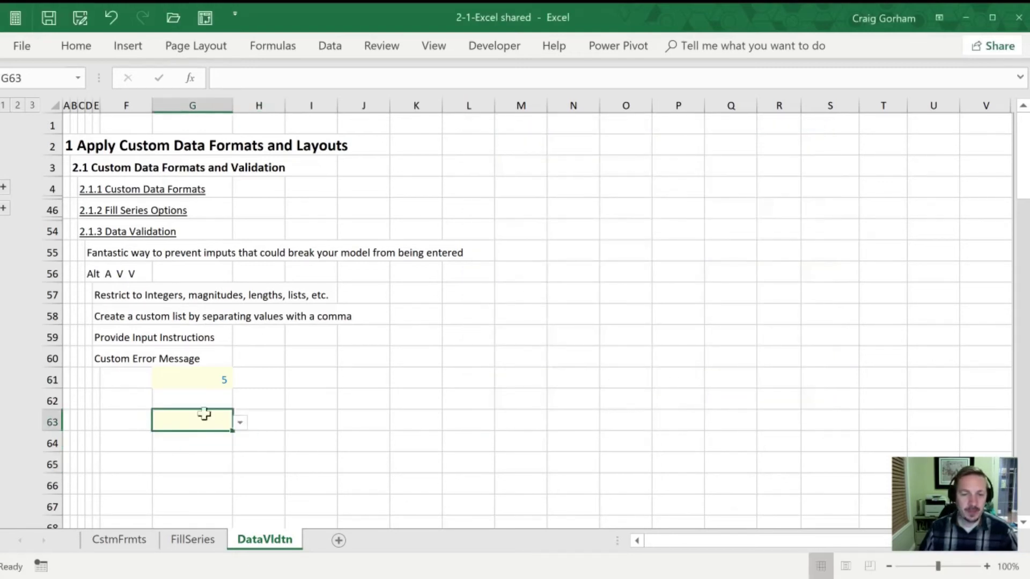
click(241, 423)
click(171, 436)
click(172, 450)
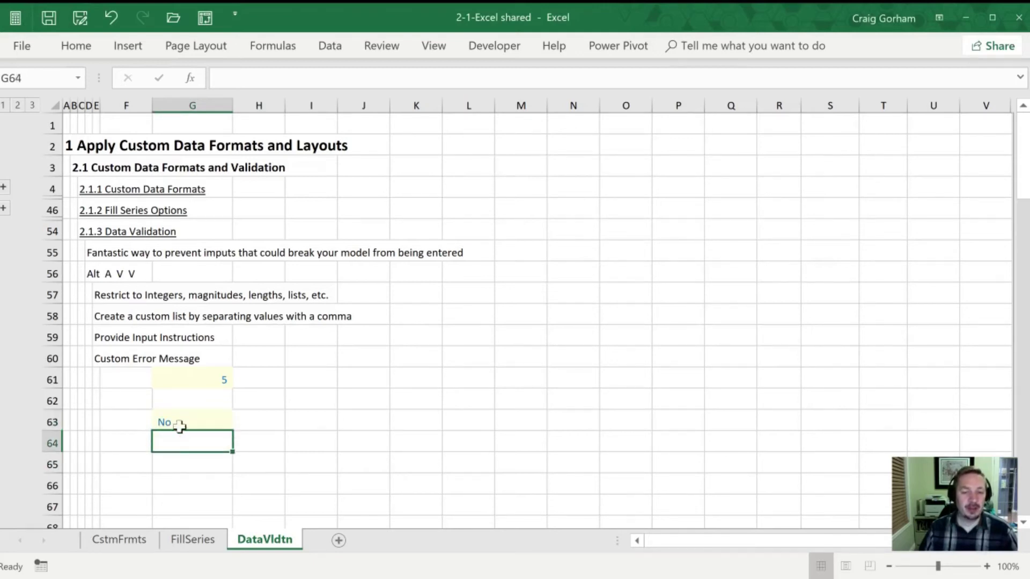
click(179, 423)
click(239, 423)
click(171, 451)
click(178, 459)
click(172, 422)
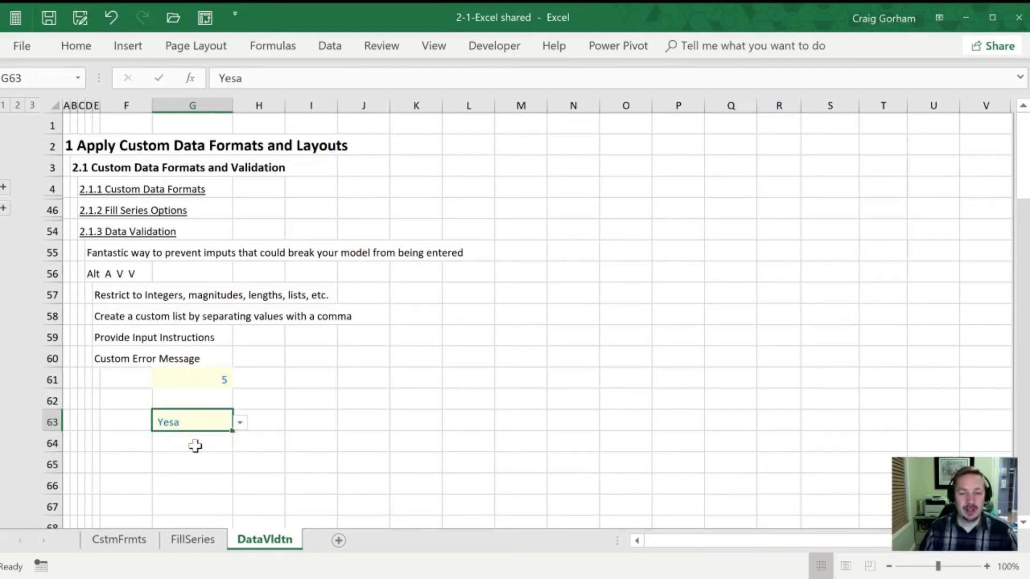
click(240, 424)
key(Escape)
Confirm typing 'Yesa' in G63 is rejected, then enter No in G63.
key(ctrl+z)
click(191, 444)
click(175, 424)
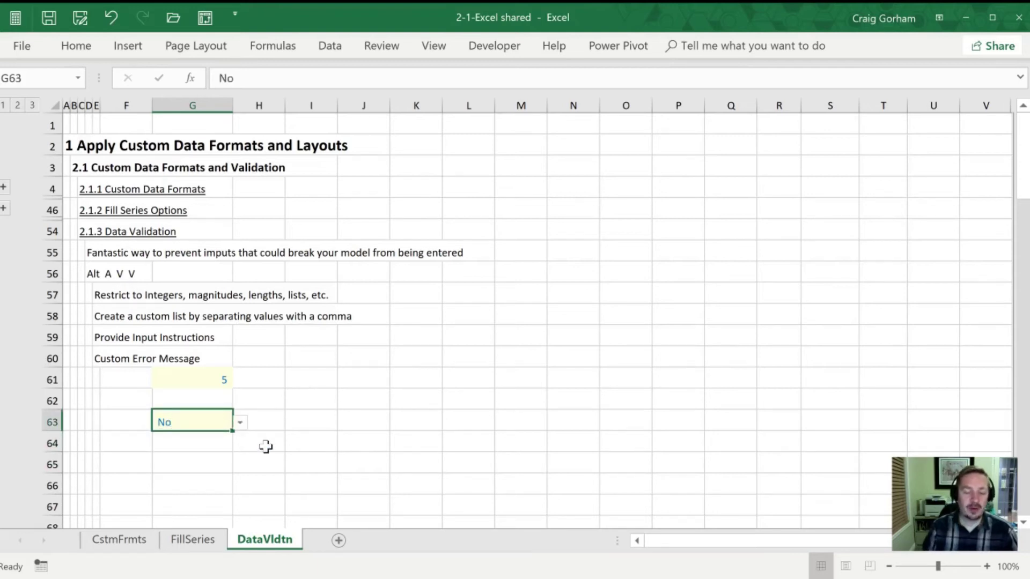
text(Yesa)
key(Return)
key(Up)
text(No)
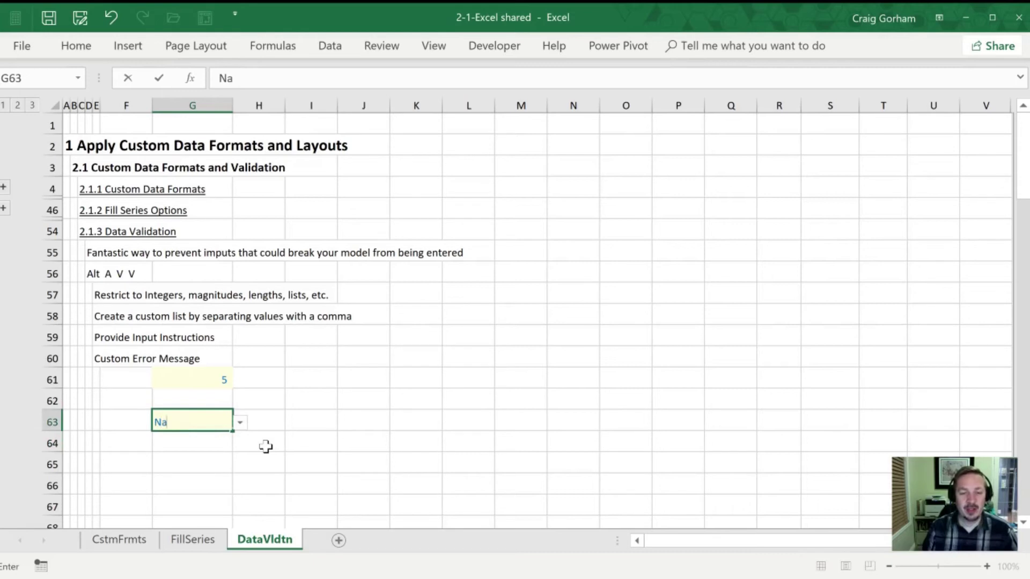
key(Return)
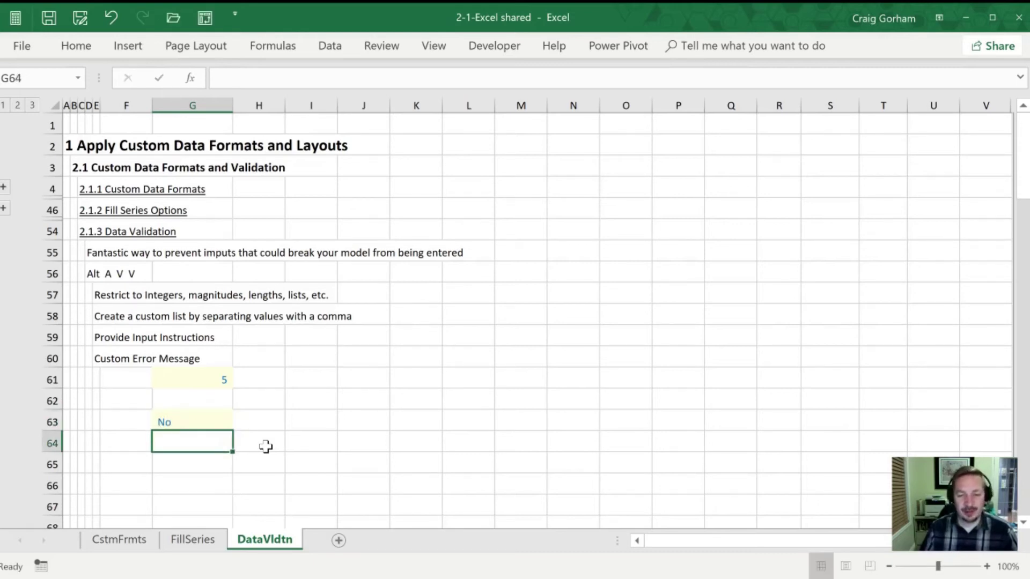
key(Right)
key(Right)
key(Right)
key(Right)
key(Right)
key(Right)
key(Right)
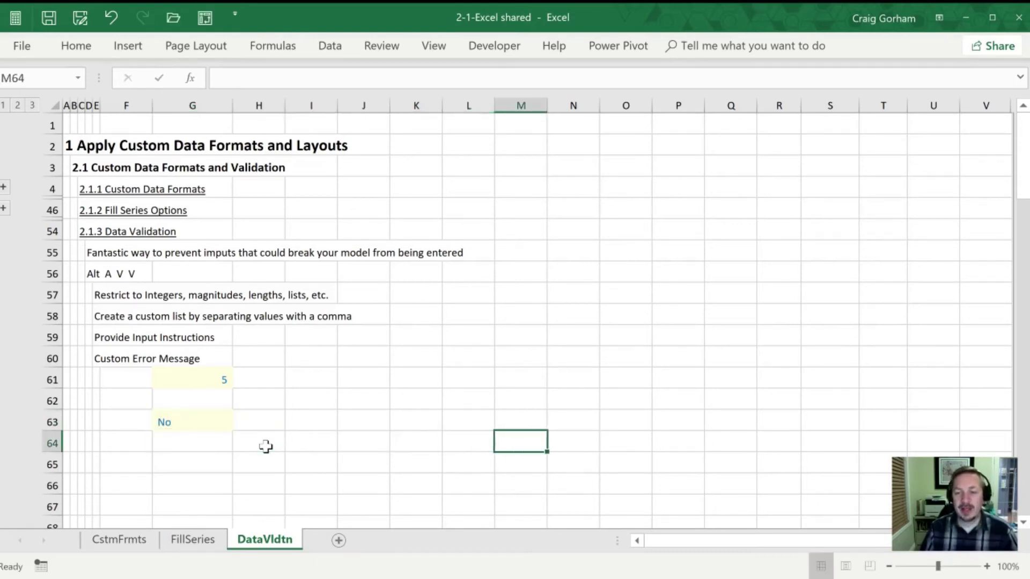
key(Up)
key(Up)
key(Up)
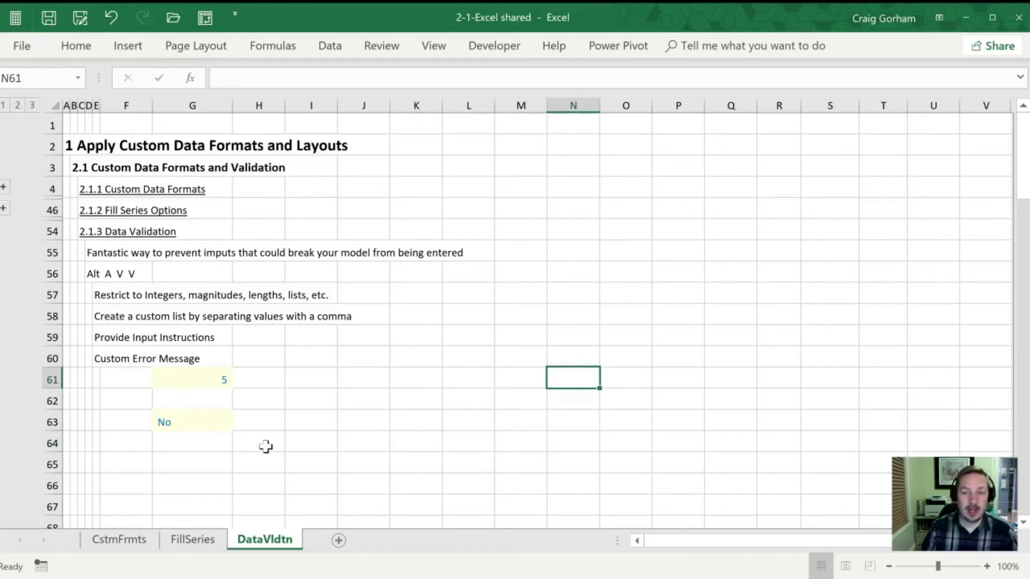
Enter Yes, No, Maybe and Kinda down cells N61:N64.
text(Yes)
key(Return)
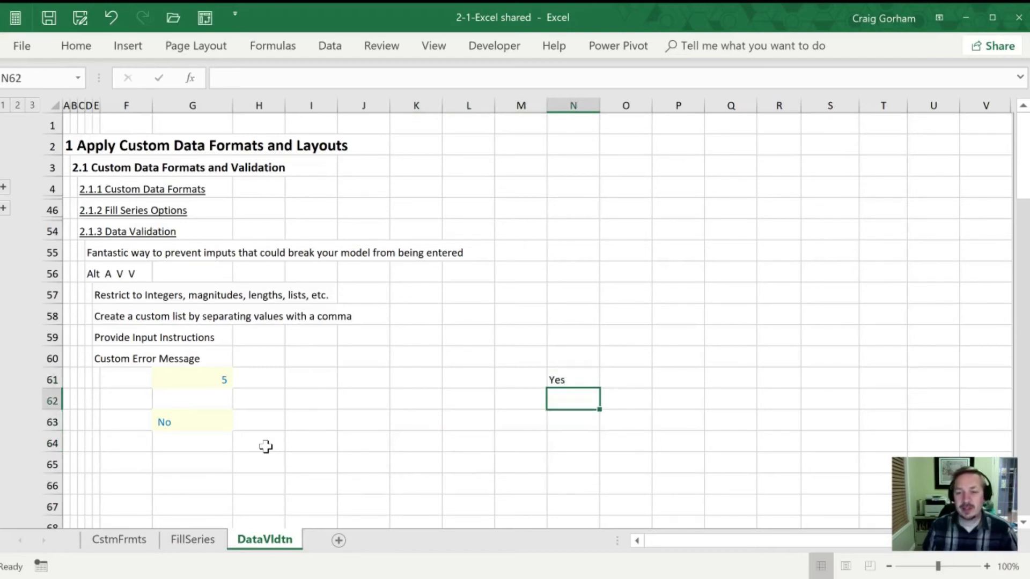
text(No)
key(Return)
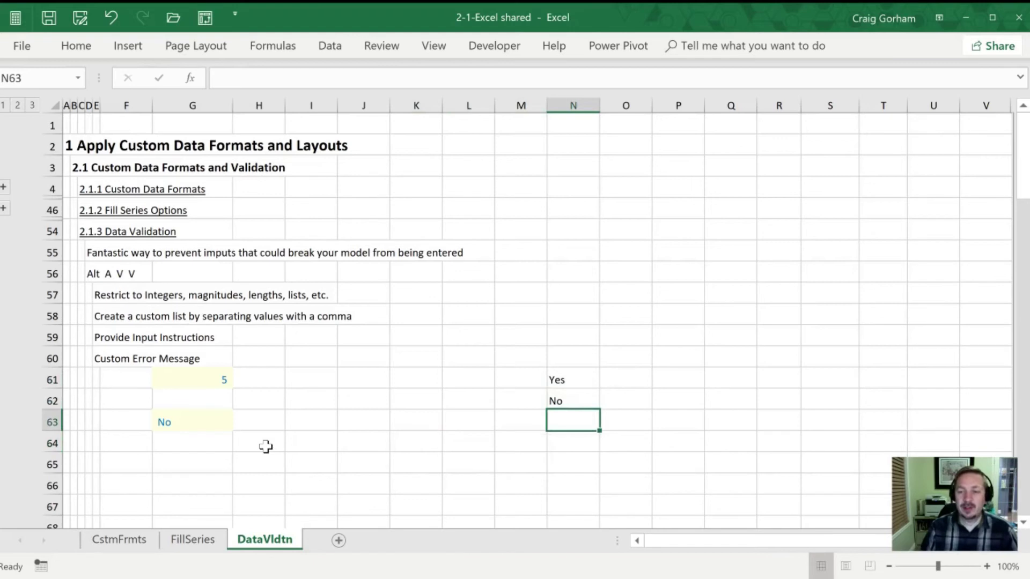
text(Maybe)
key(Return)
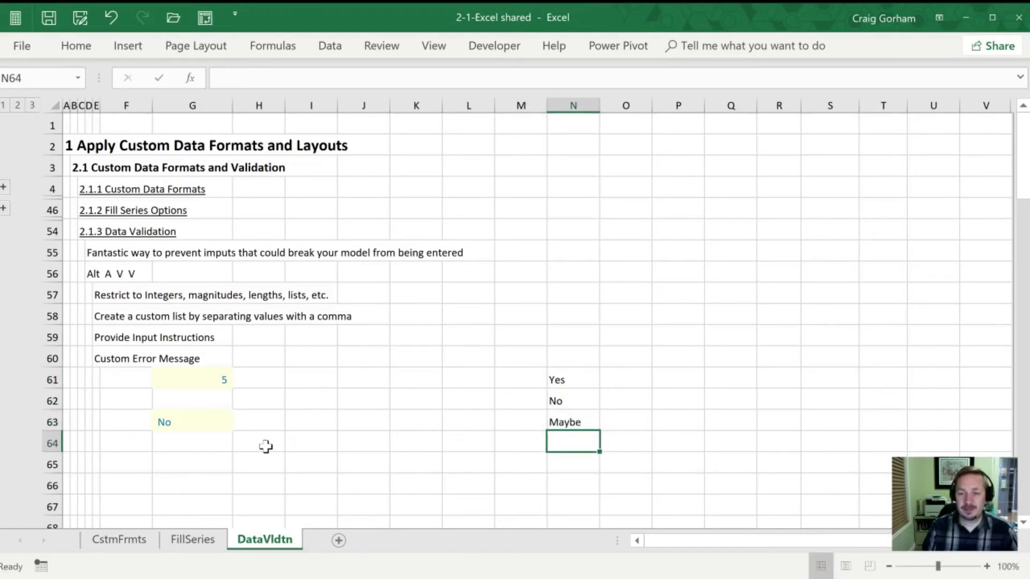
text(Kinda)
key(Return)
Go back to G63 and reopen its Data Validation settings with Alt A V.
key(Up)
key(Up)
key(Left)
key(Left)
key(Left)
key(Left)
key(Left)
key(Left)
key(Left)
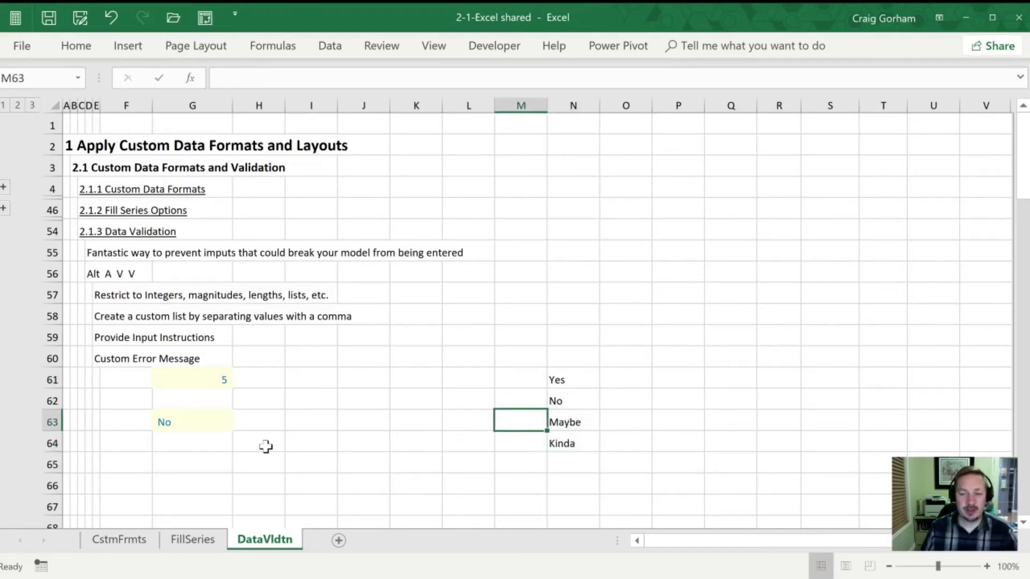
key(alt+a)
key(v)
key(v)
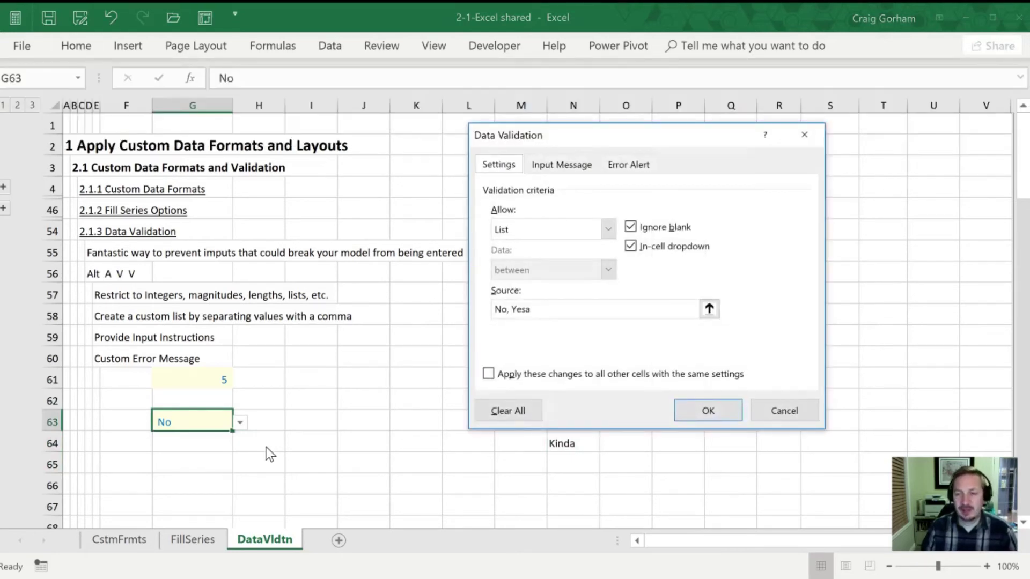
Set G63's validation list source to N61:N64 and confirm.
click(709, 309)
drag(569, 378, 567, 452)
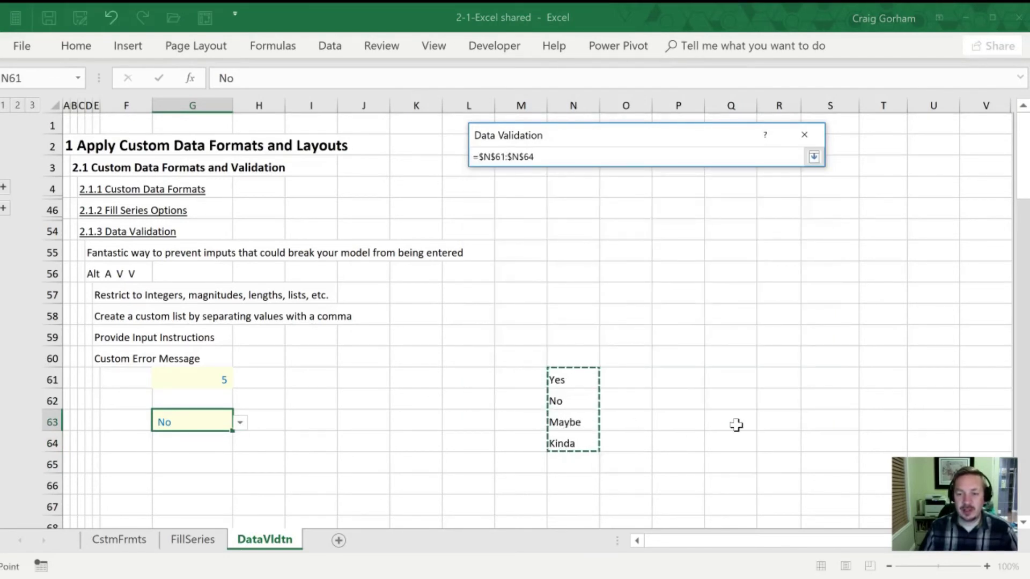
click(813, 157)
click(708, 412)
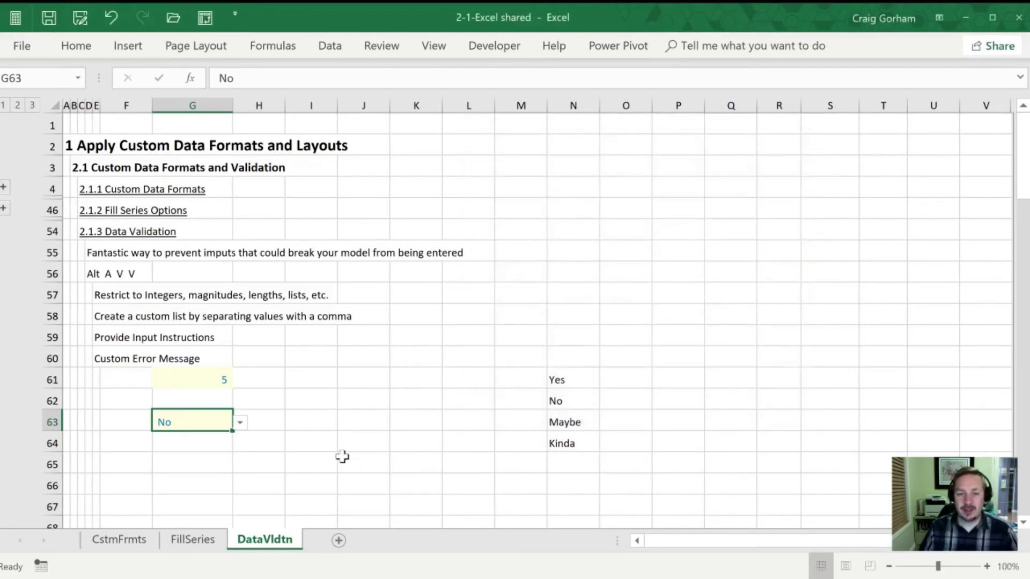
Open G63's dropdown to check it offers Yes, No, Maybe and Kinda, leaving No selected.
click(214, 437)
click(220, 422)
click(239, 422)
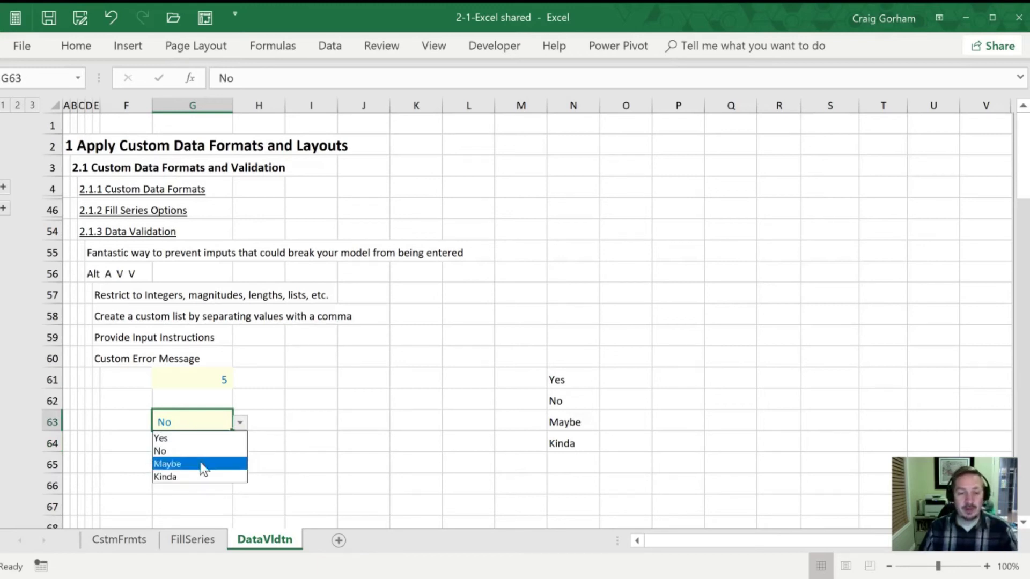
key(Escape)
Move the Yes/No/Maybe/Kinda list from N61:N64 to F65:F68.
click(559, 464)
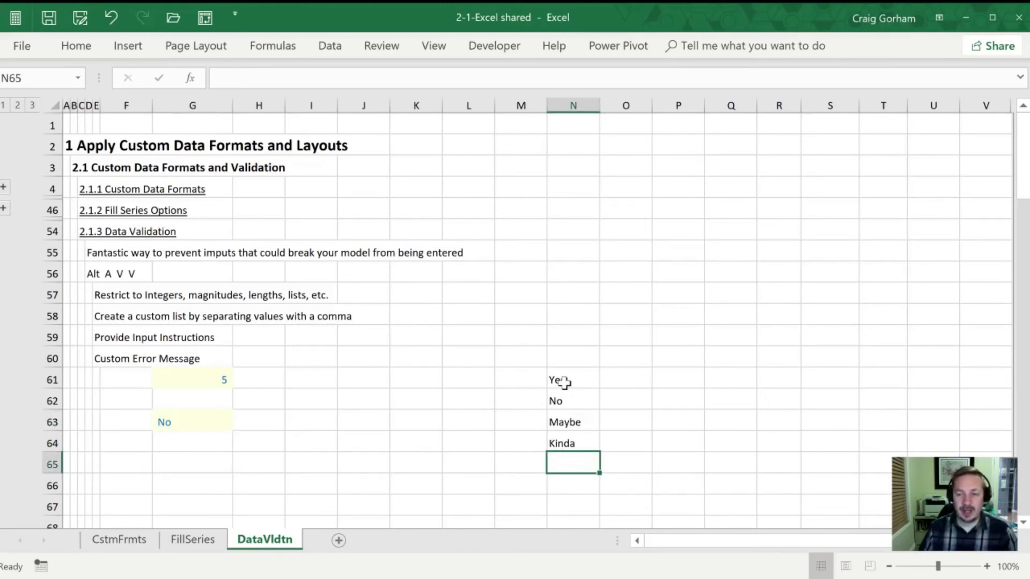
drag(562, 382, 561, 441)
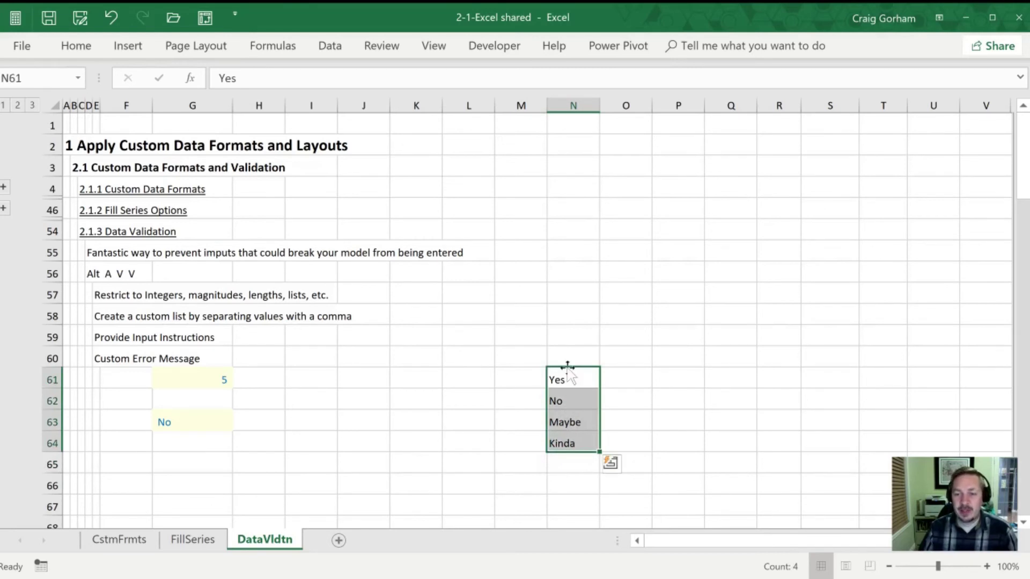
drag(566, 370, 106, 471)
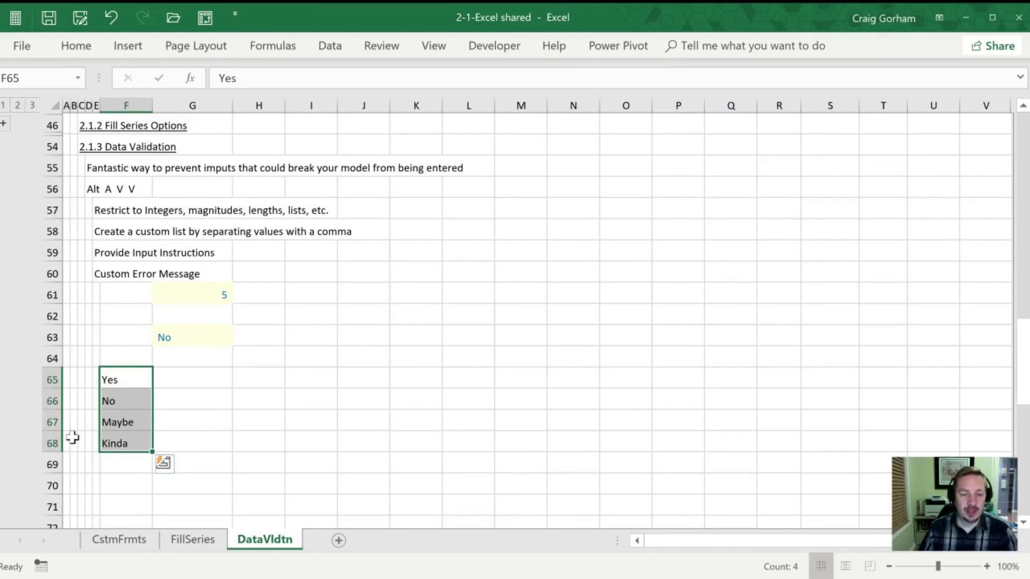
Shrink row 69 to a row height of 5.
click(52, 464)
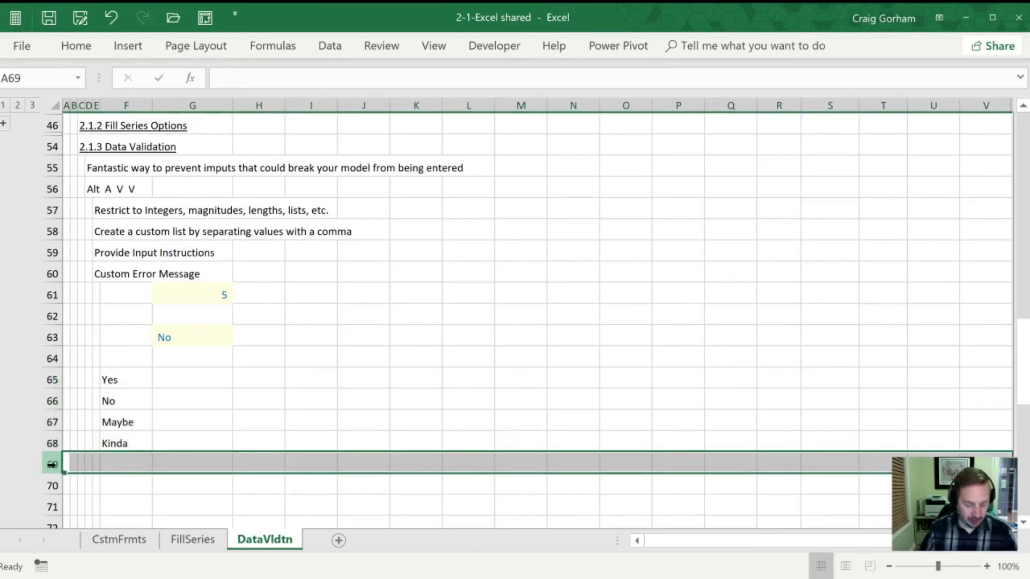
key(alt+h)
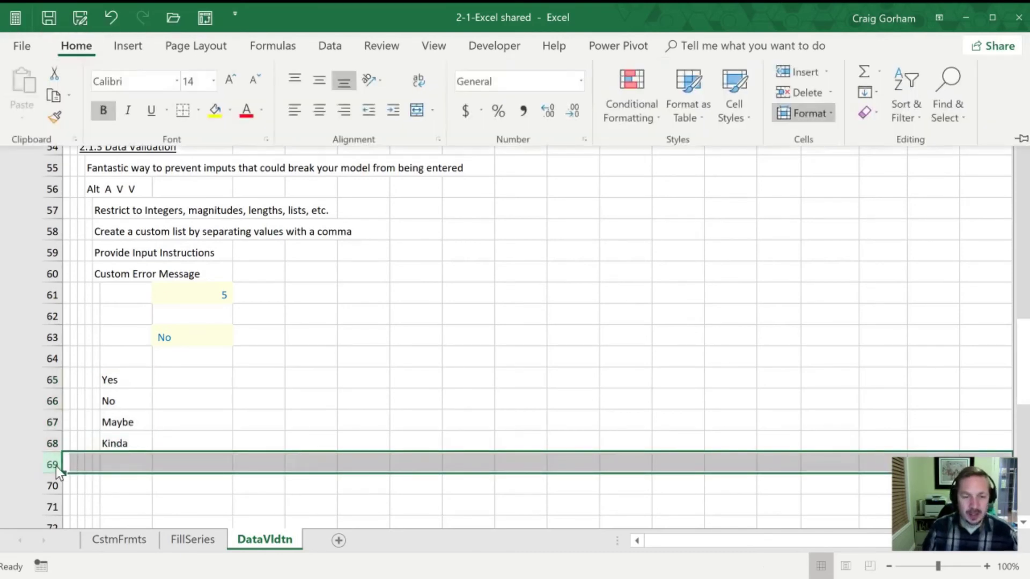
text(oh5)
key(Return)
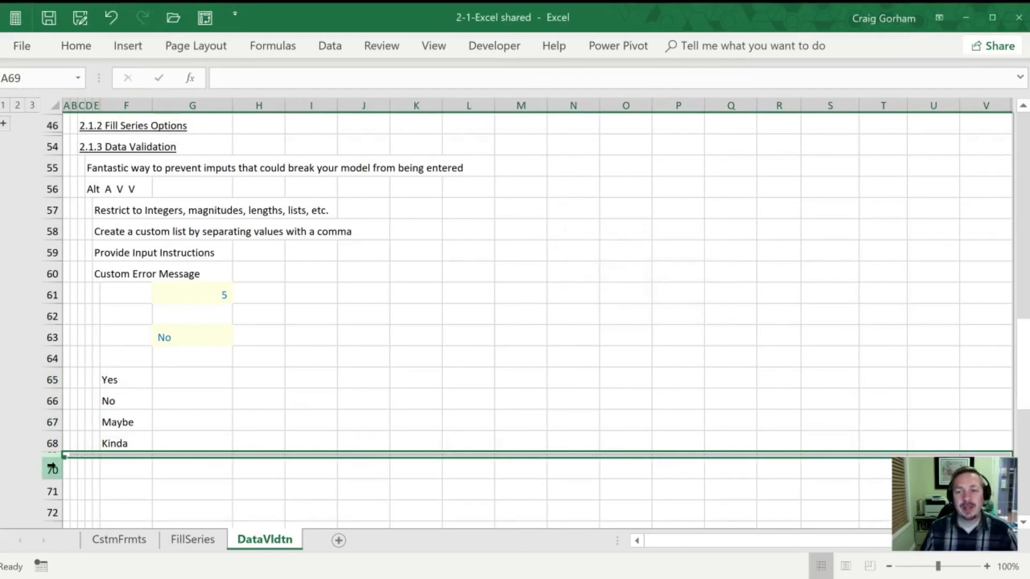
Fill the thin cell F69 with grey.
click(115, 461)
click(115, 455)
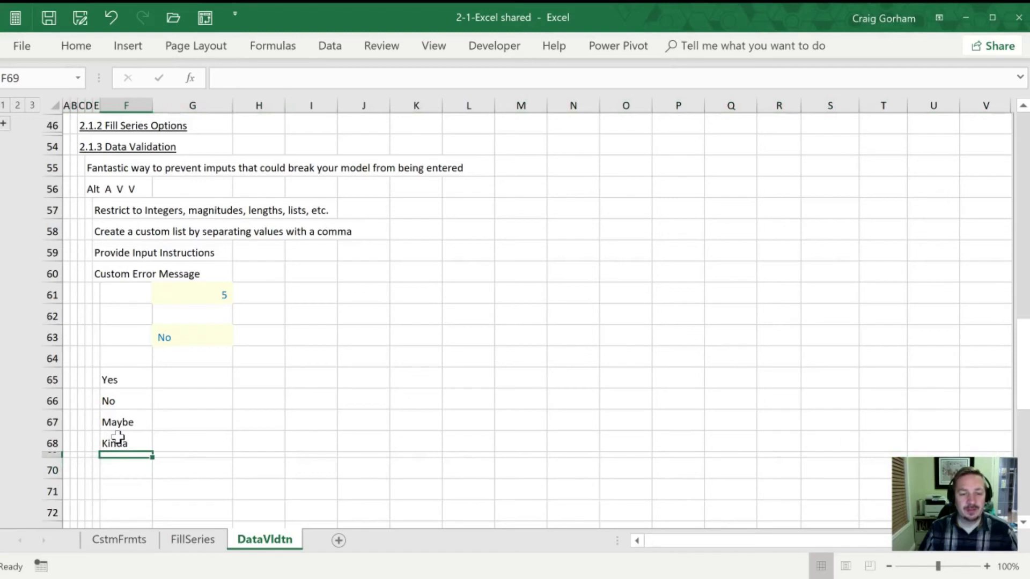
click(73, 47)
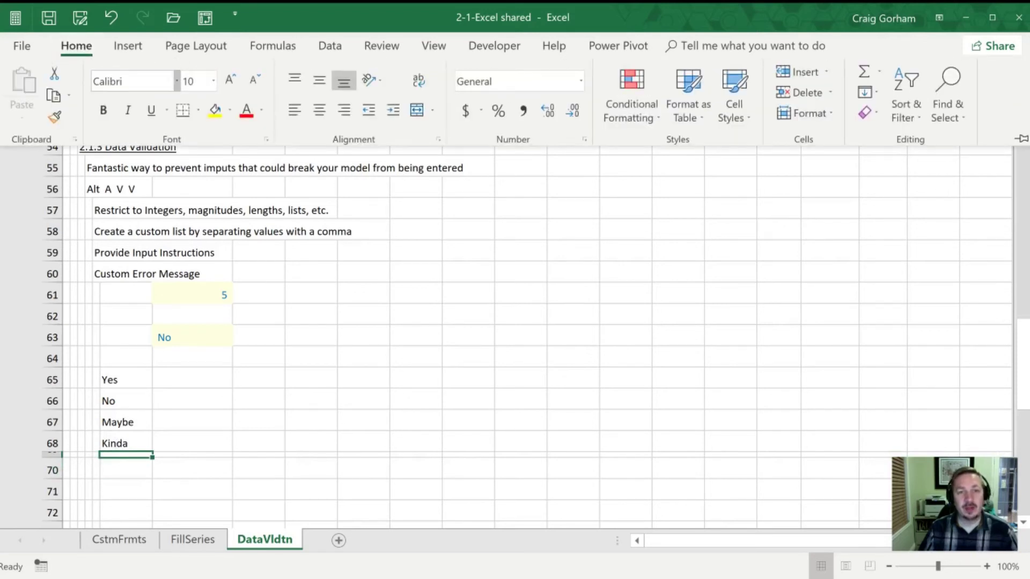
click(230, 111)
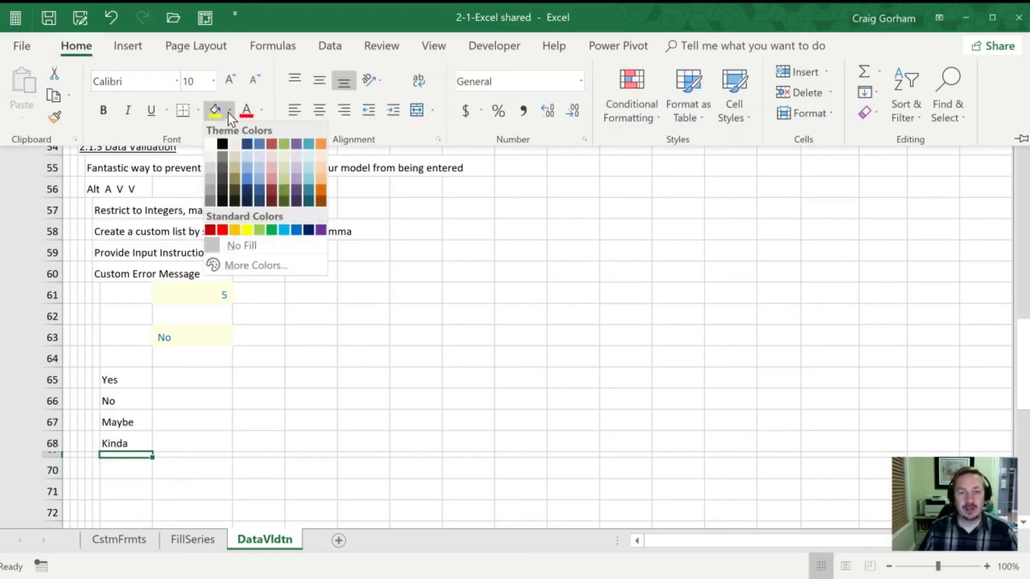
click(208, 201)
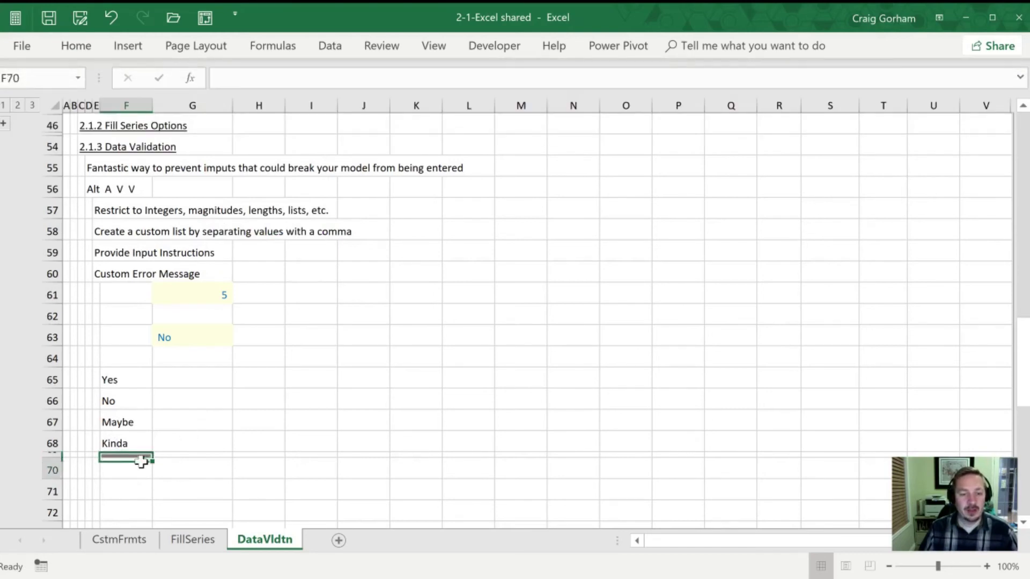
Change G63's validation list source to $F$65:$F$69, including the thin grey row.
click(133, 439)
click(125, 379)
click(173, 337)
key(alt+a)
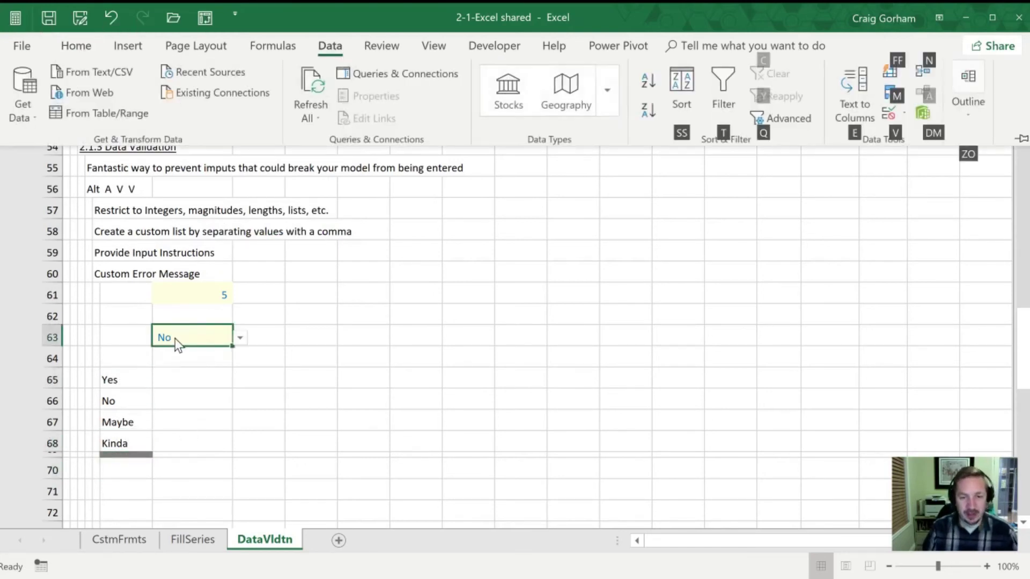
key(v)
key(v)
click(710, 308)
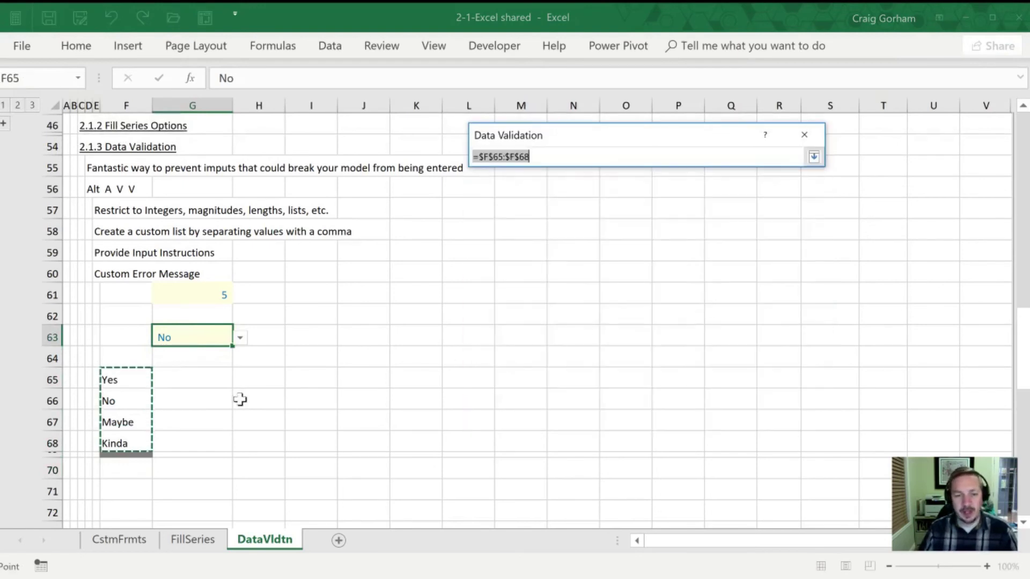
drag(127, 381, 119, 455)
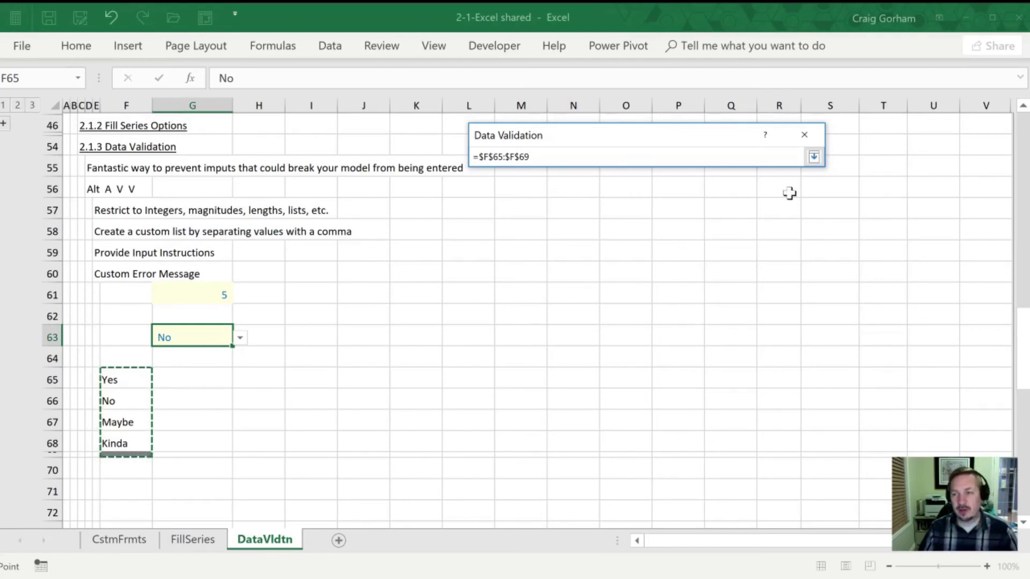
click(813, 156)
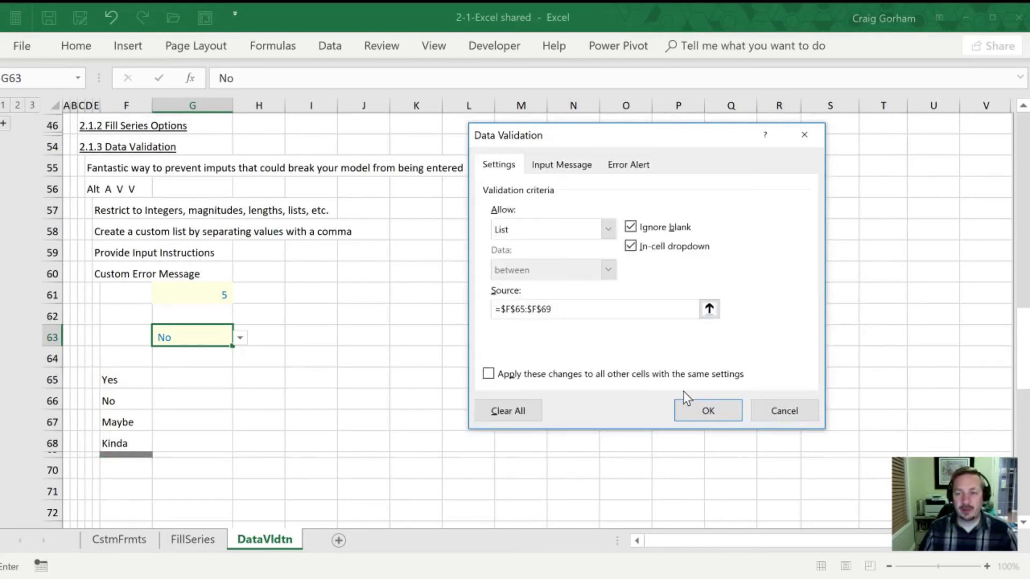
click(706, 410)
click(202, 423)
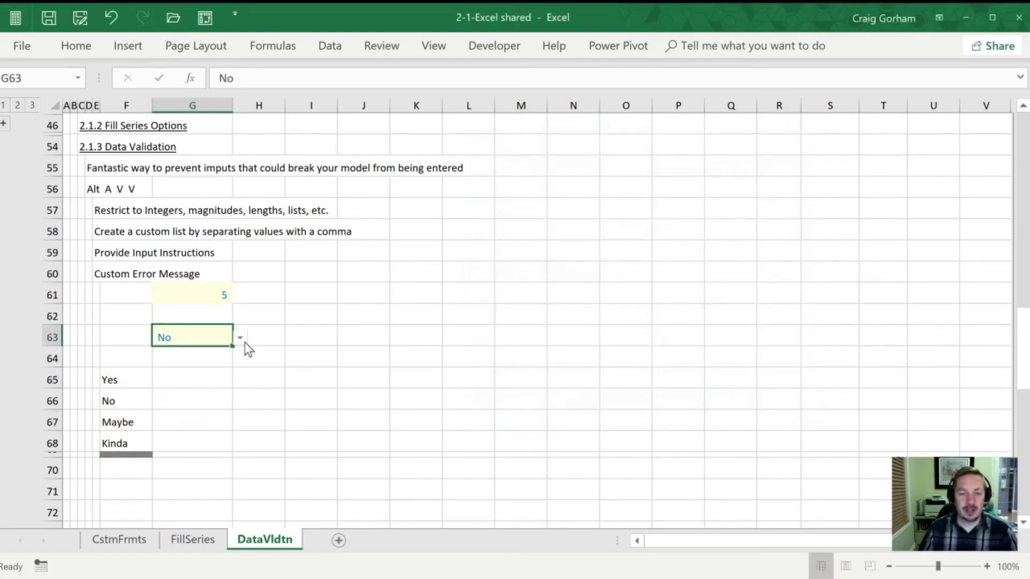
Check G63's dropdown now shows a blank choice after Kinda, keeping No selected.
click(241, 338)
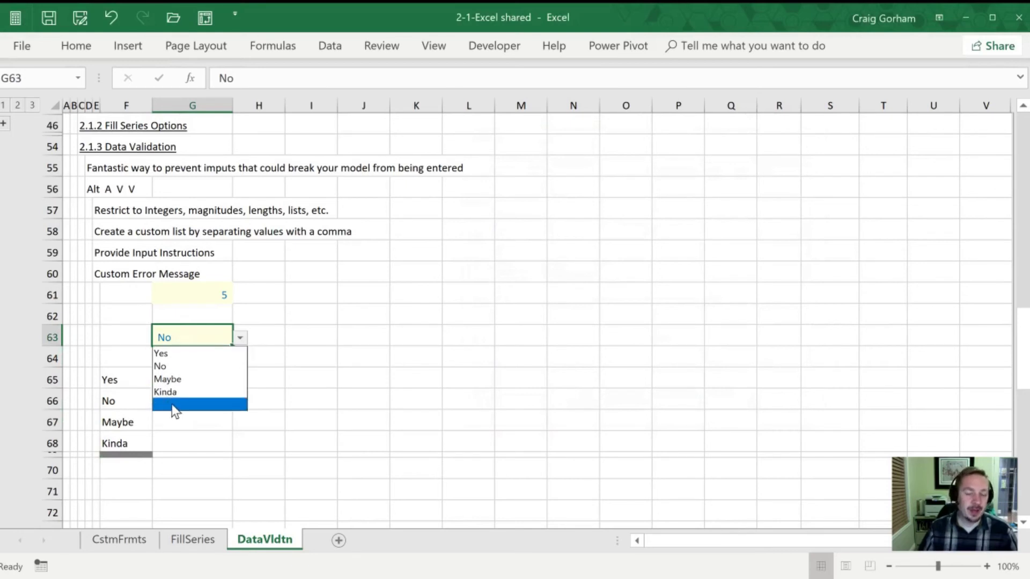
key(Escape)
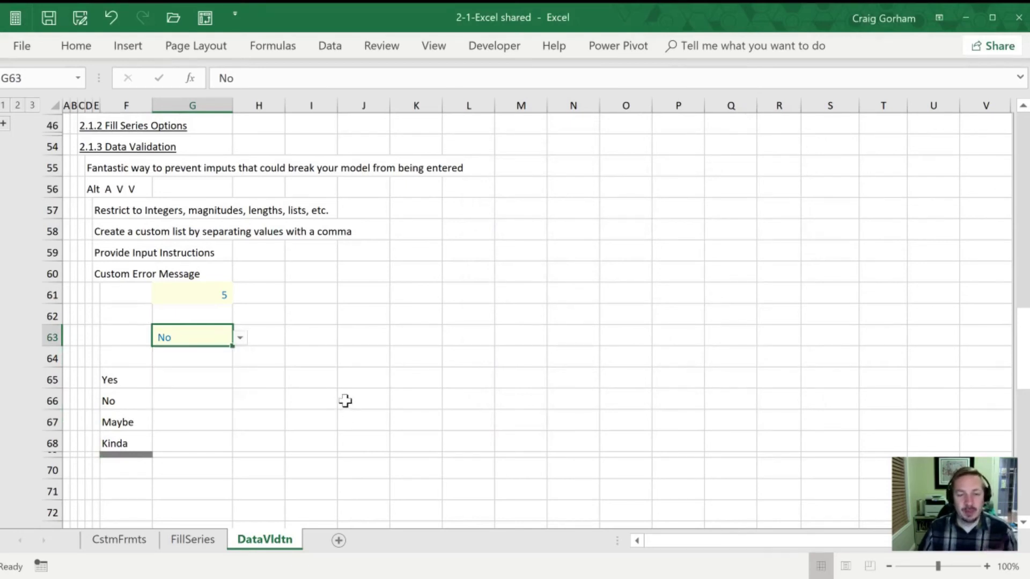
click(177, 474)
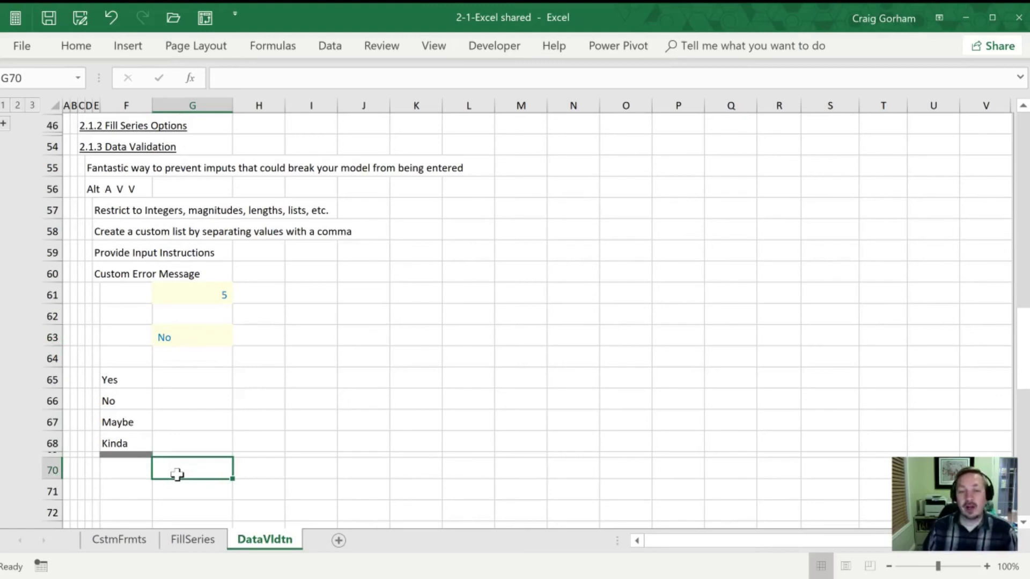
Insert a new row above the thin row and enter 'Quite a Bit' in F69.
click(52, 453)
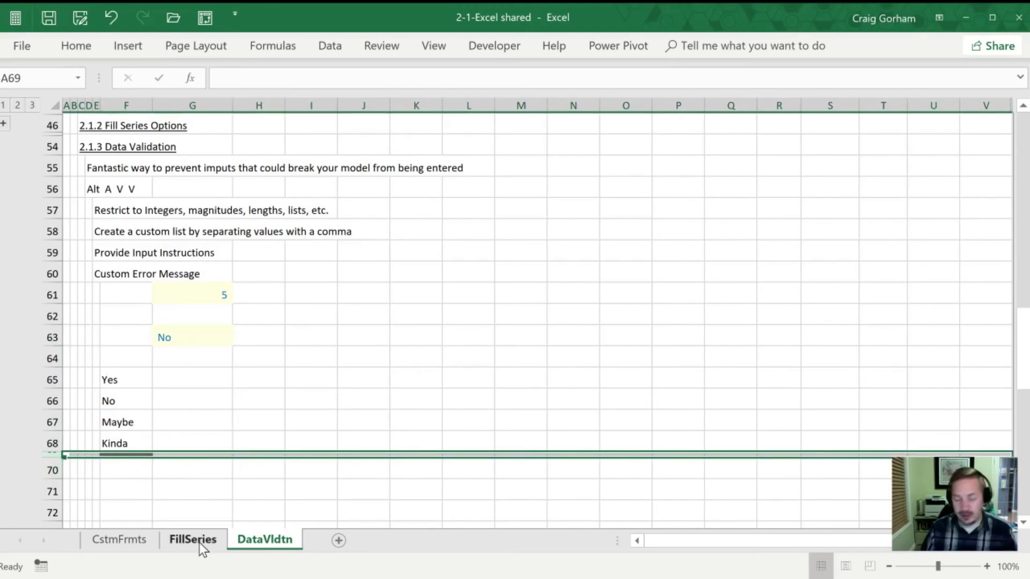
key(ctrl+shift+plus)
key(Right)
key(Right)
key(Right)
key(Right)
key(Right)
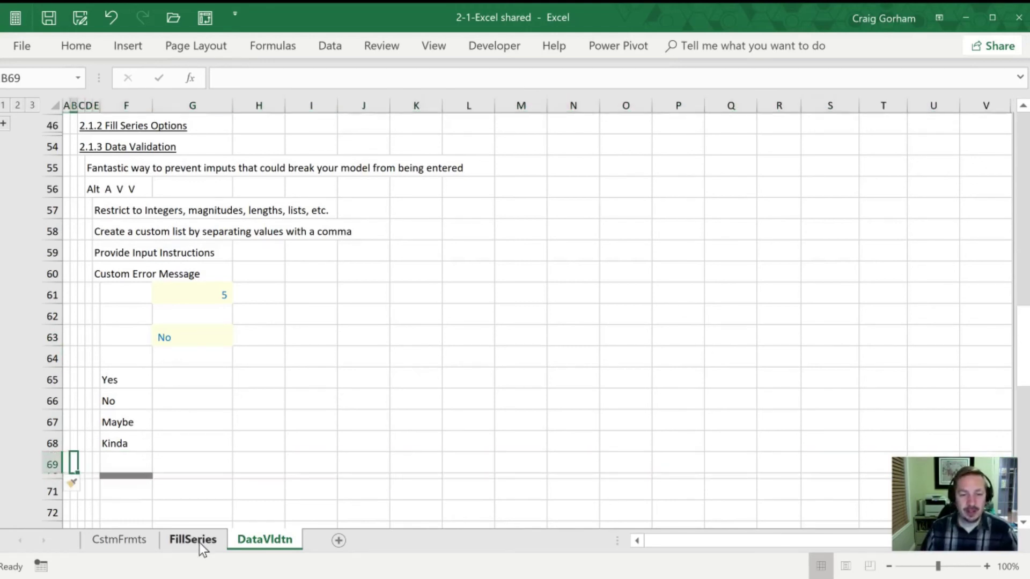
text(Quite a Bit)
key(Return)
key(Up)
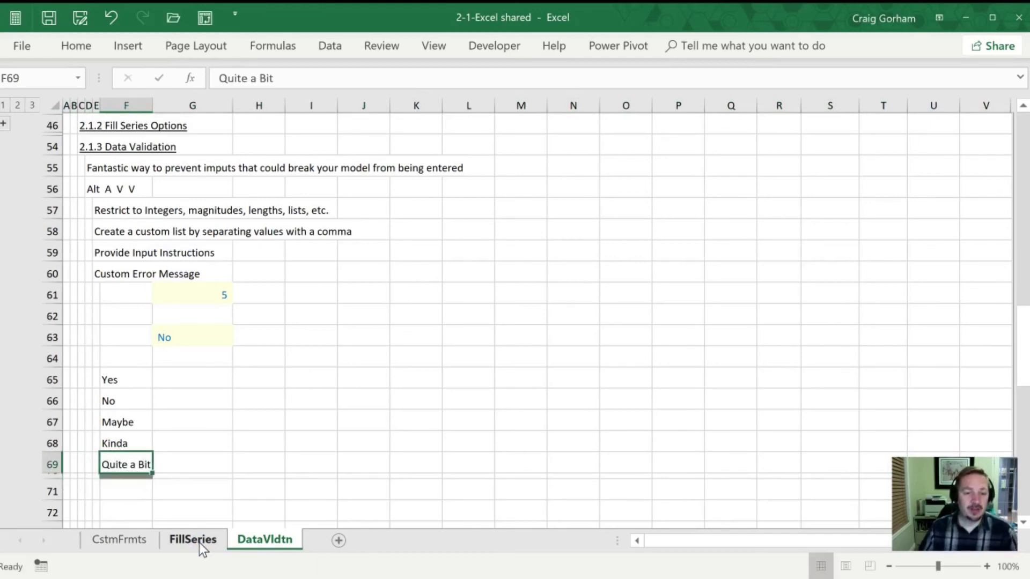
Choose Quite a Bit from G63's dropdown.
click(162, 336)
click(240, 337)
click(196, 405)
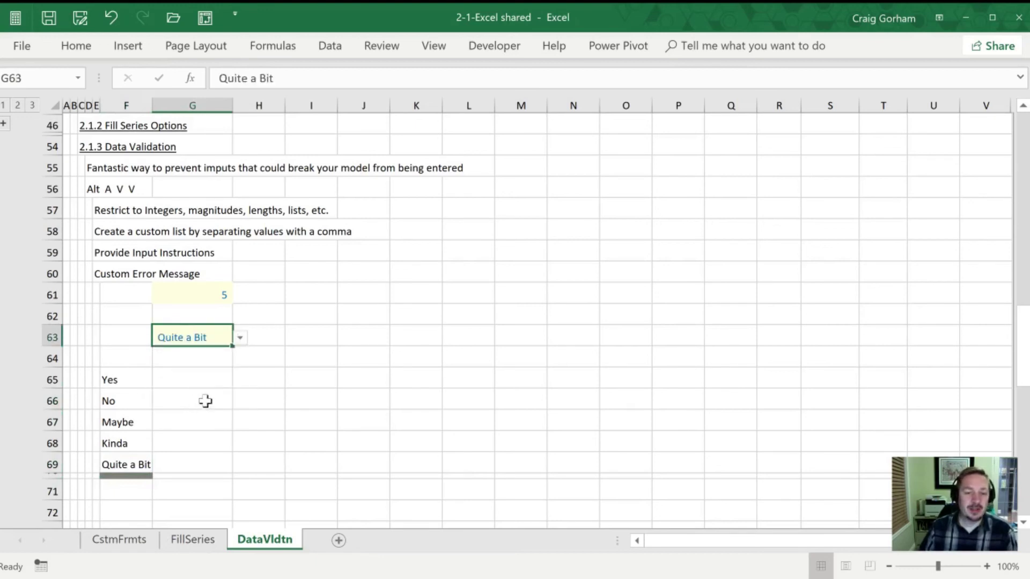
click(335, 377)
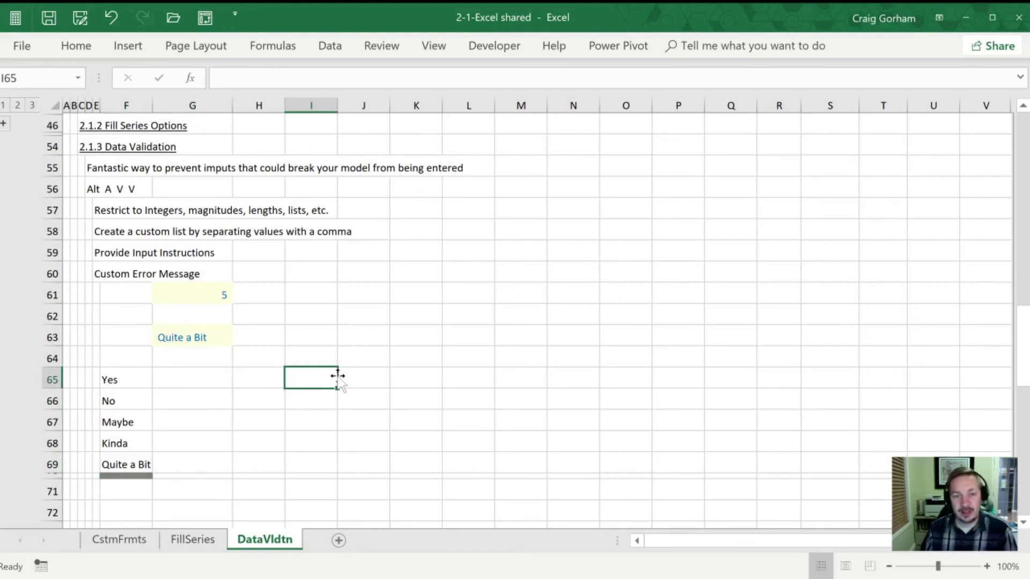
click(127, 476)
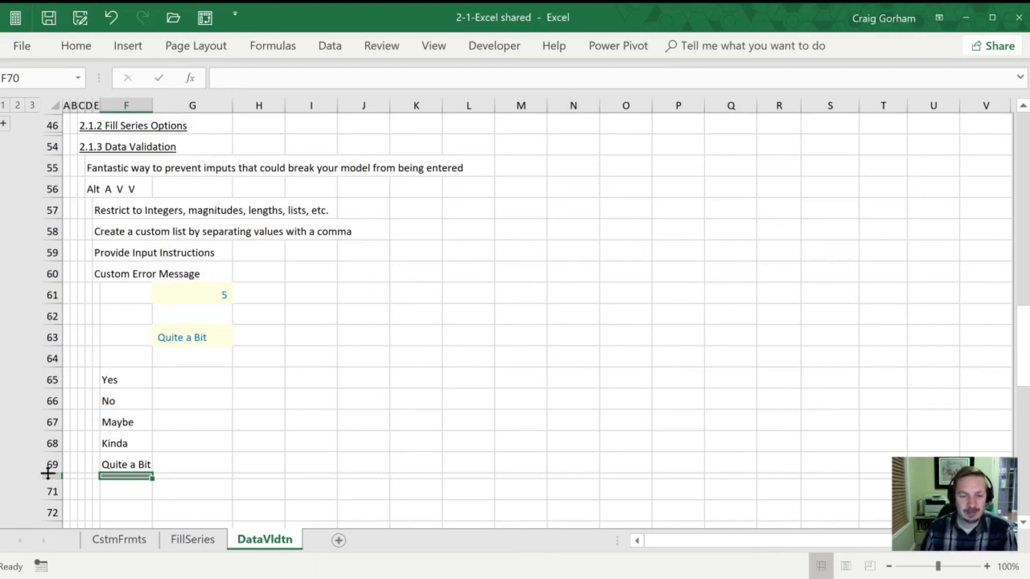
Reopen G63's Data Validation, look over Input Message and Error Alert, then return to Settings.
click(180, 329)
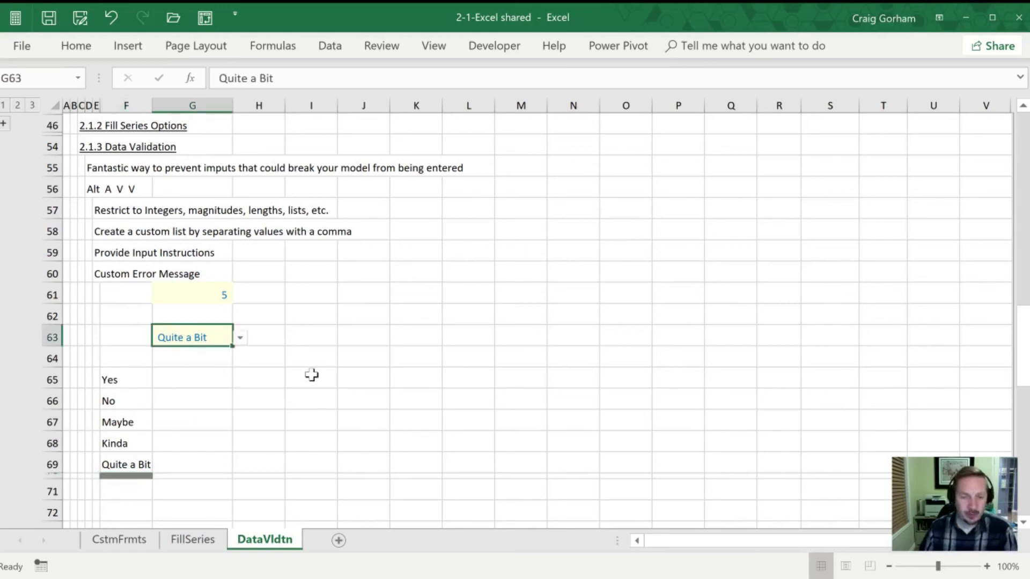
key(alt+a)
key(v)
key(v)
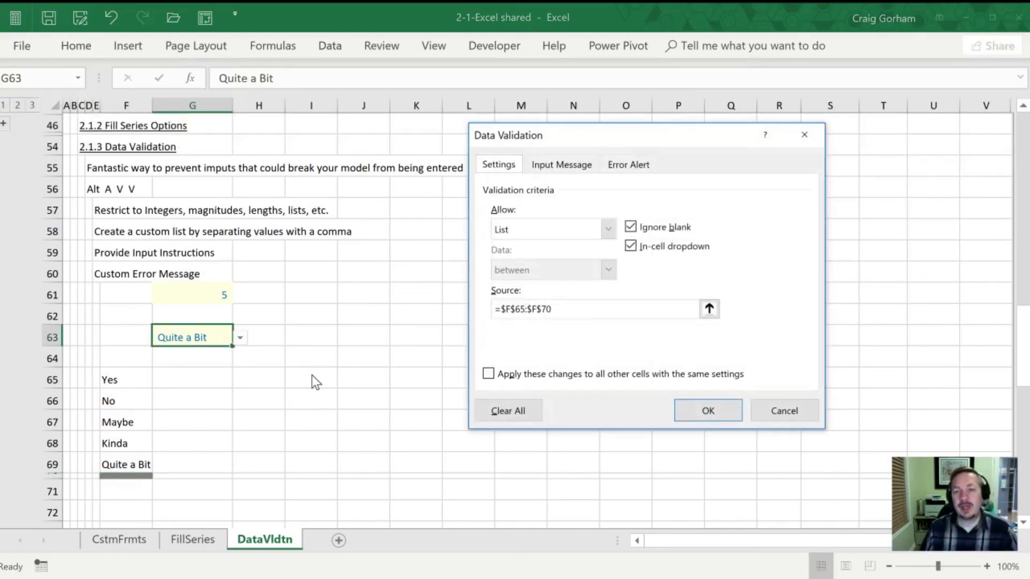
click(553, 165)
click(622, 162)
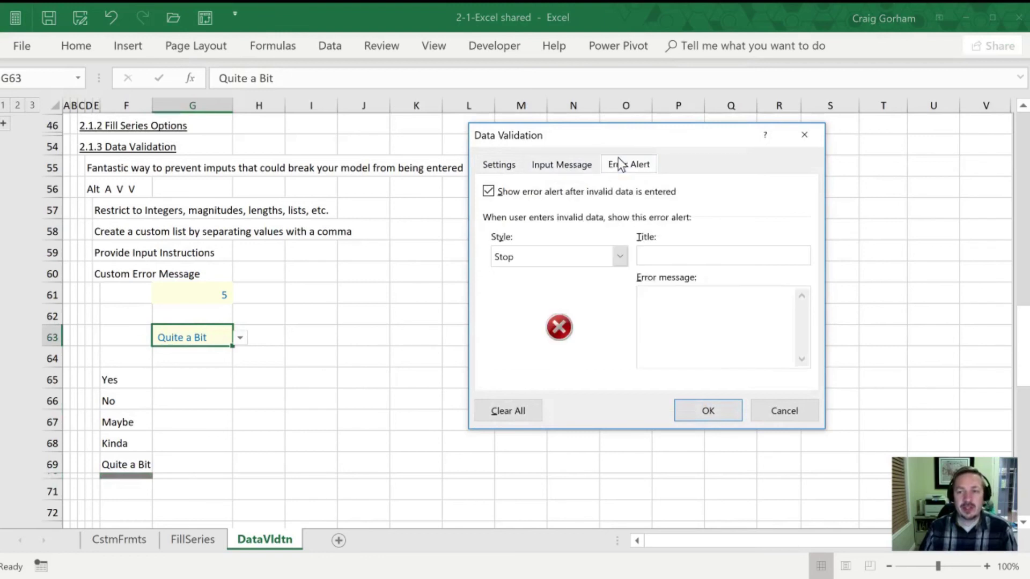
click(496, 169)
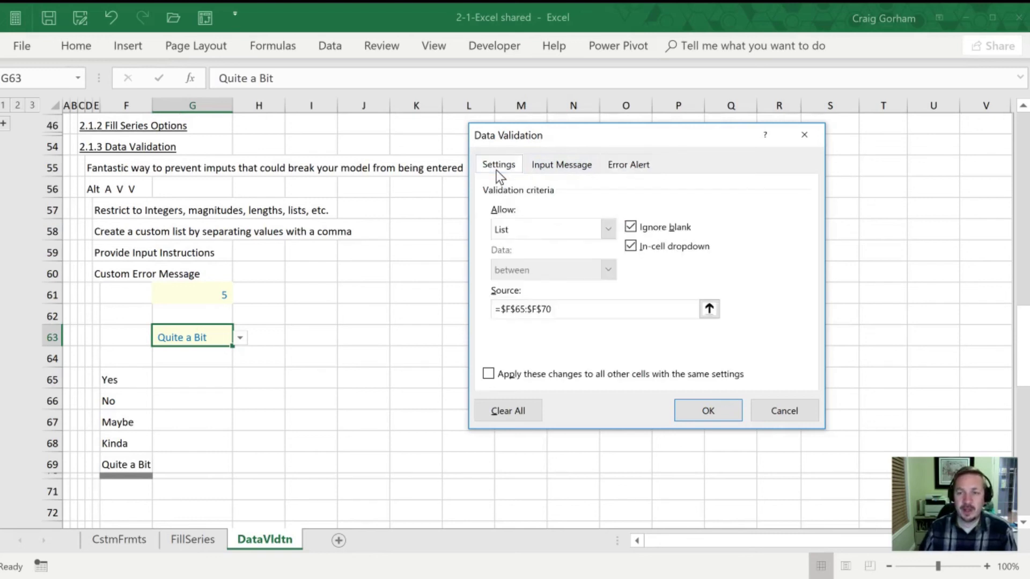